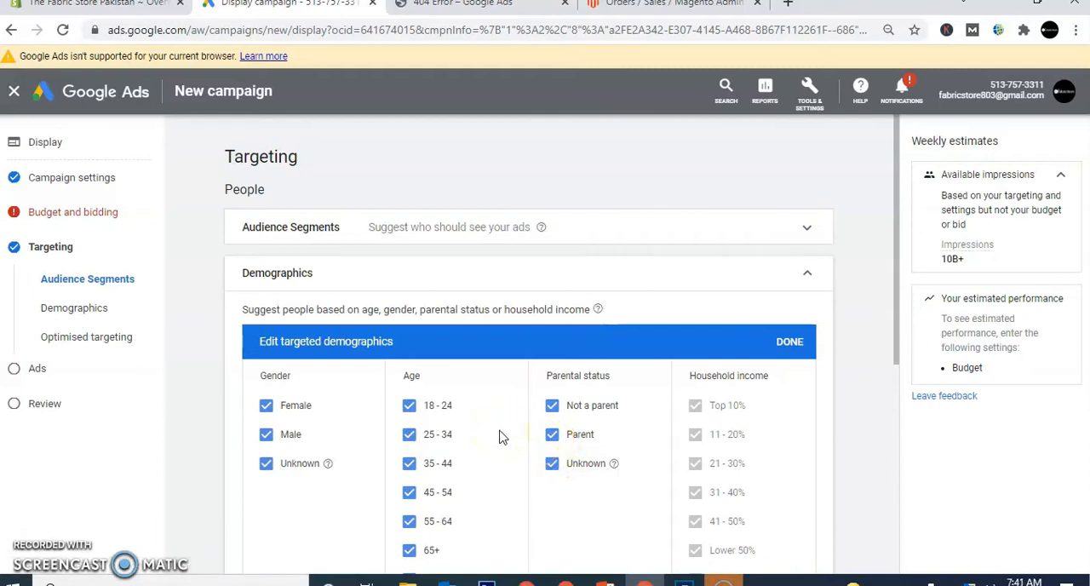
- Collapse the demographics section and browse the audience segments for detailed demographics down to the Parents age groups
left_click(807, 277)
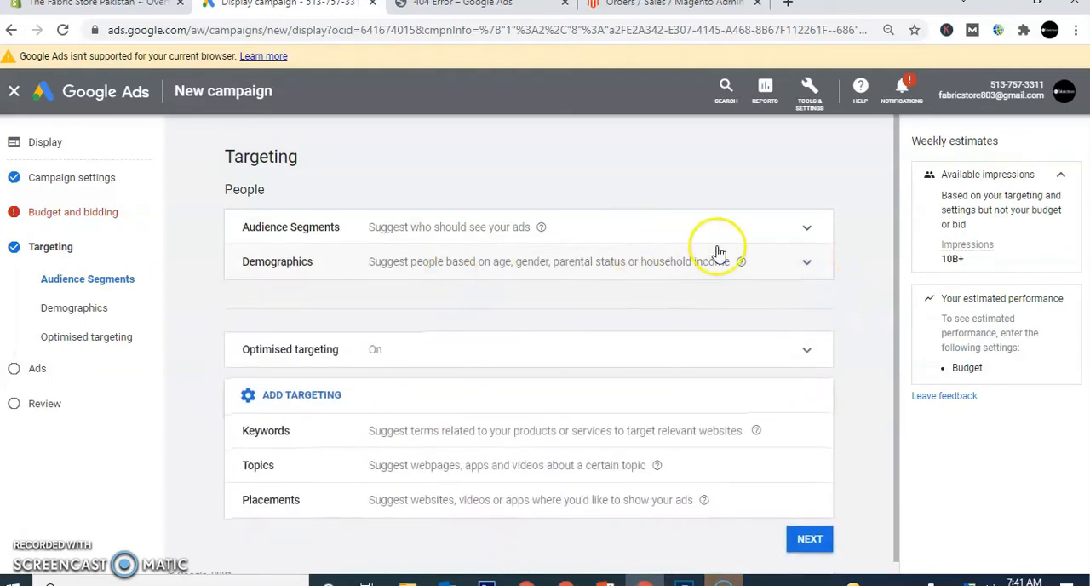
left_click(807, 231)
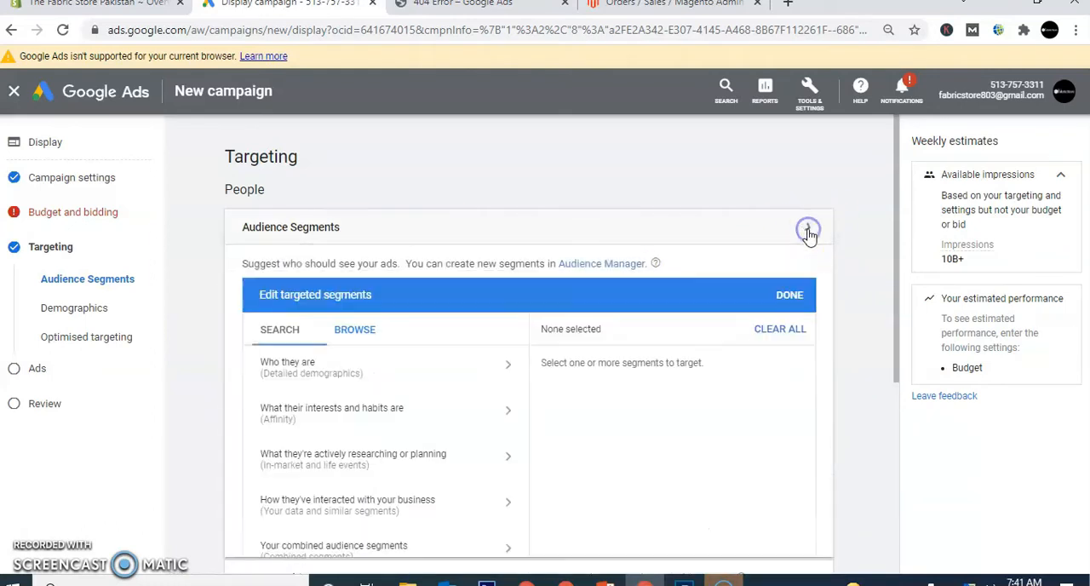
left_click(326, 378)
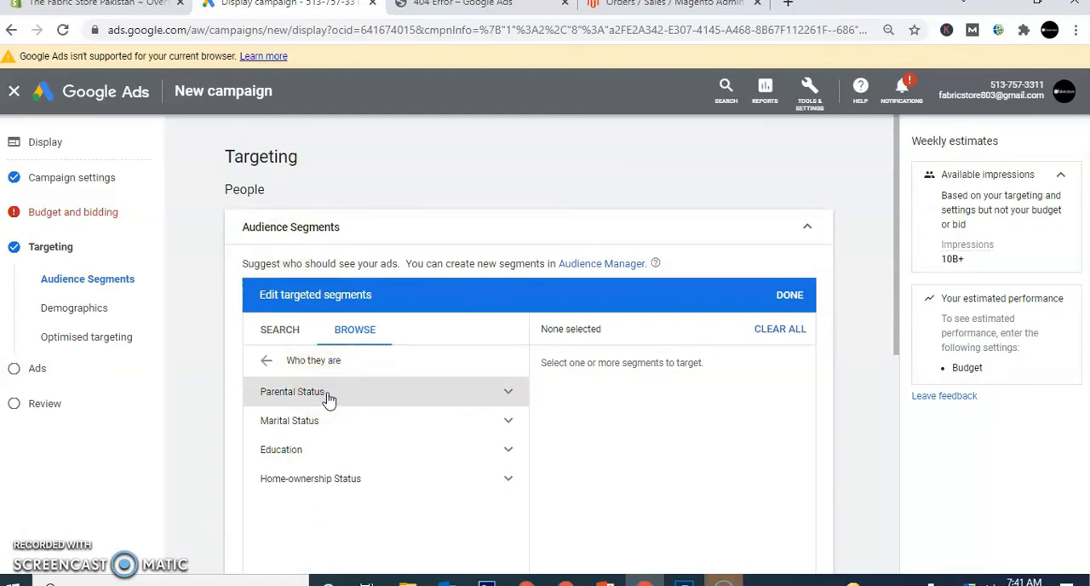
left_click(437, 395)
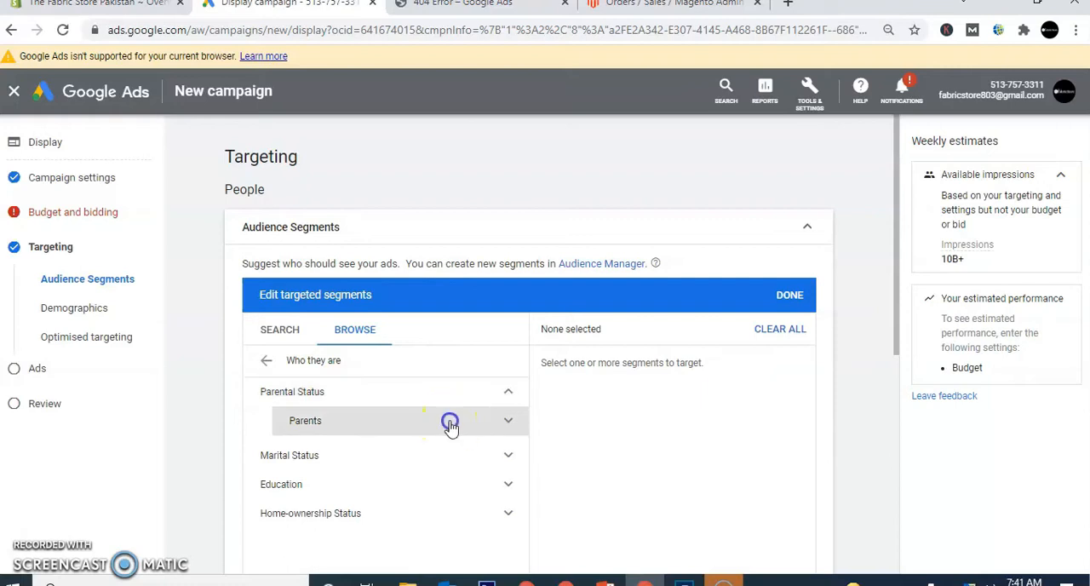
left_click(449, 424)
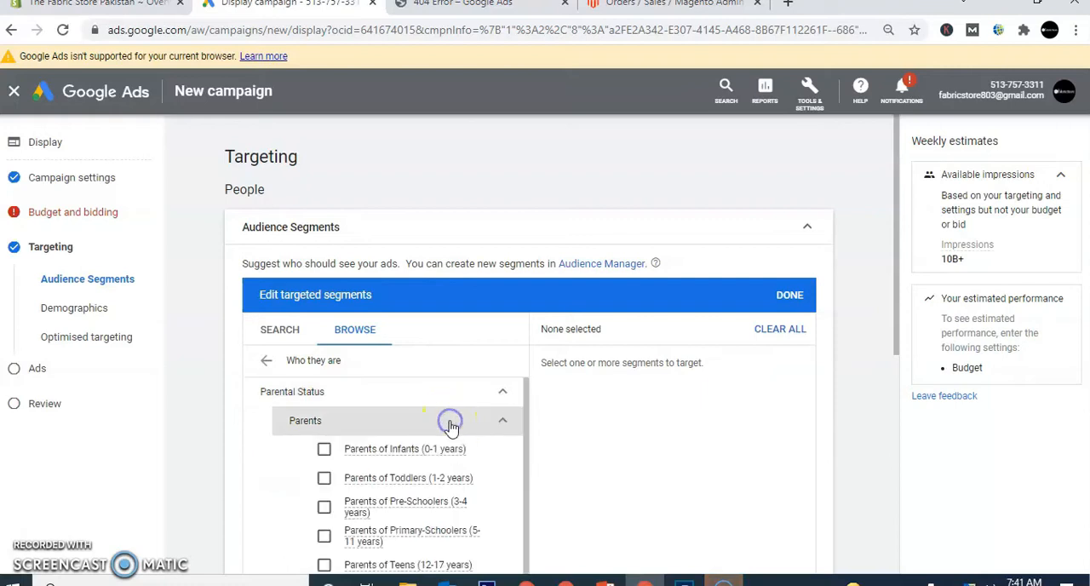
- Try targeting Parents of Infants (0-1 years) and Parents of Toddlers (1-2 years), and deselect both
left_click(325, 454)
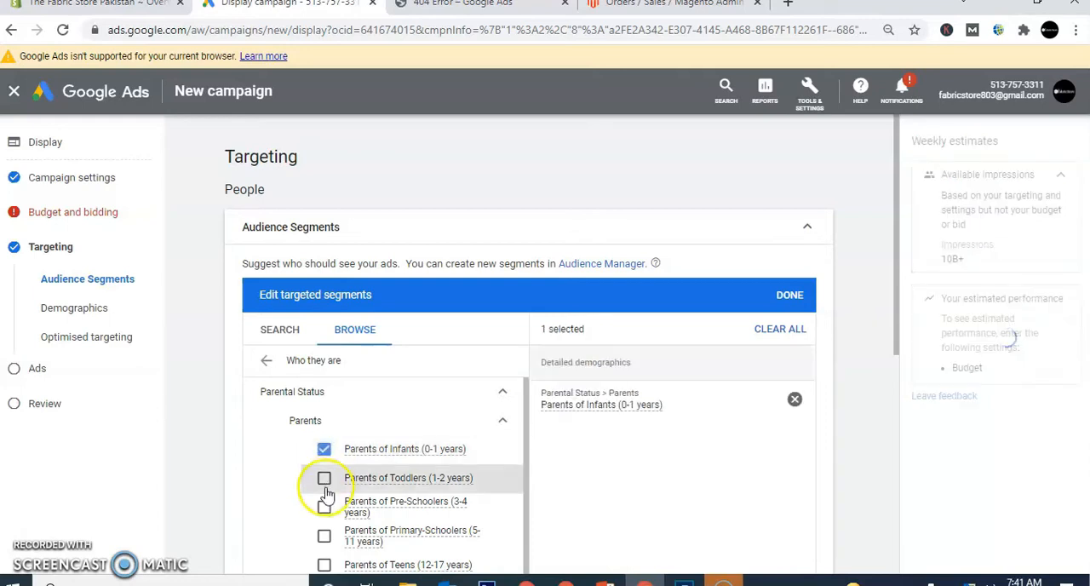
left_click(324, 481)
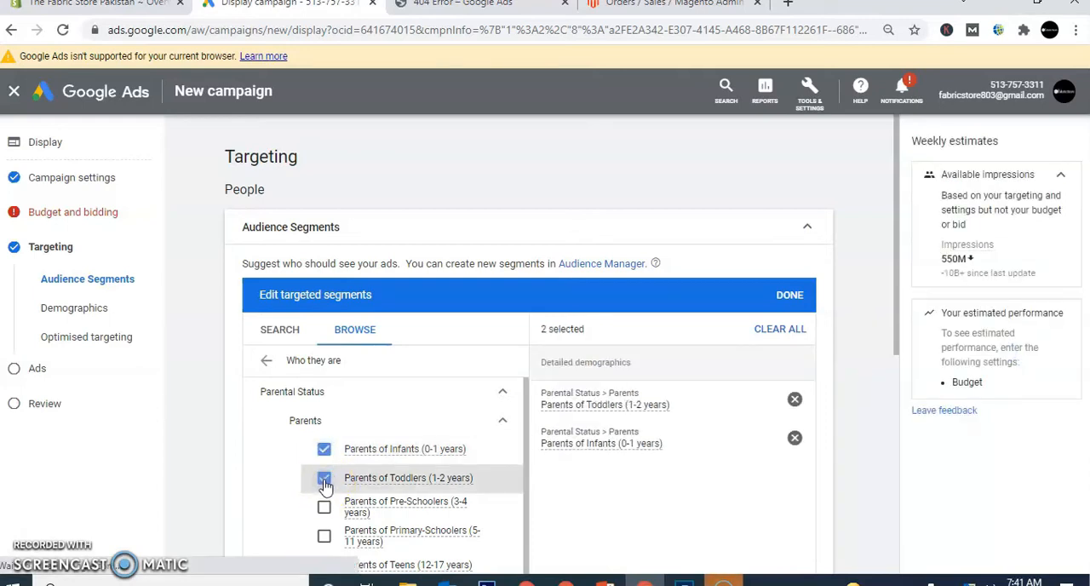
left_click(324, 480)
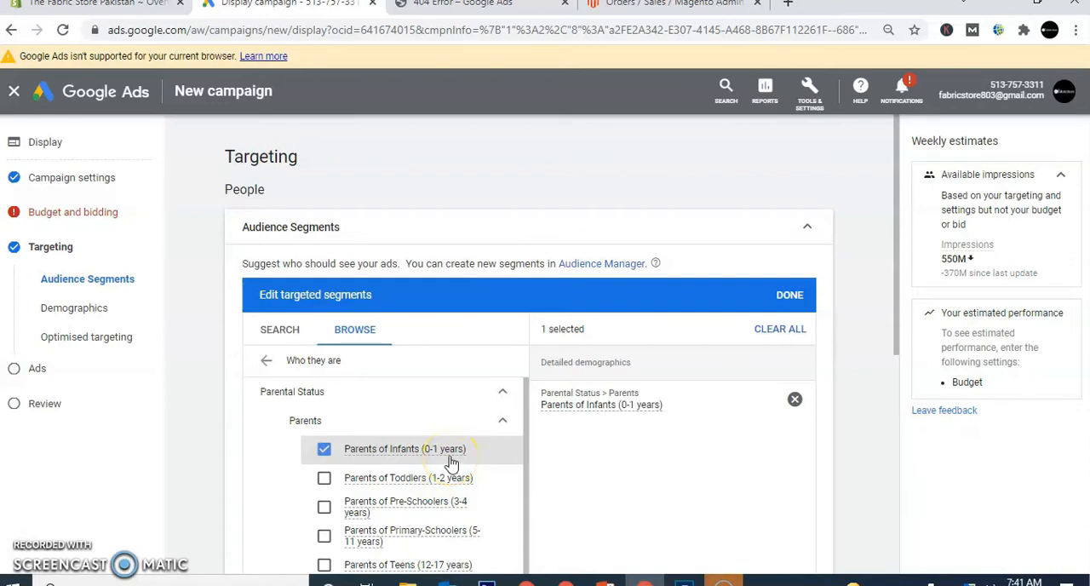
mouse_move(445, 457)
left_click(324, 450)
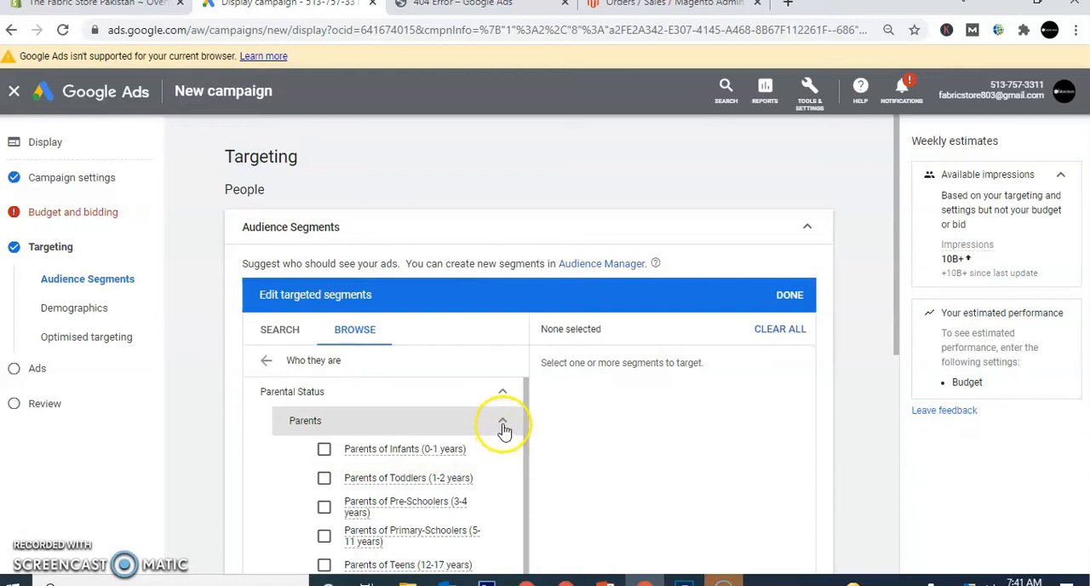
- Collapse the Parental Status segments and examine the options under Marital Status
left_click(503, 426)
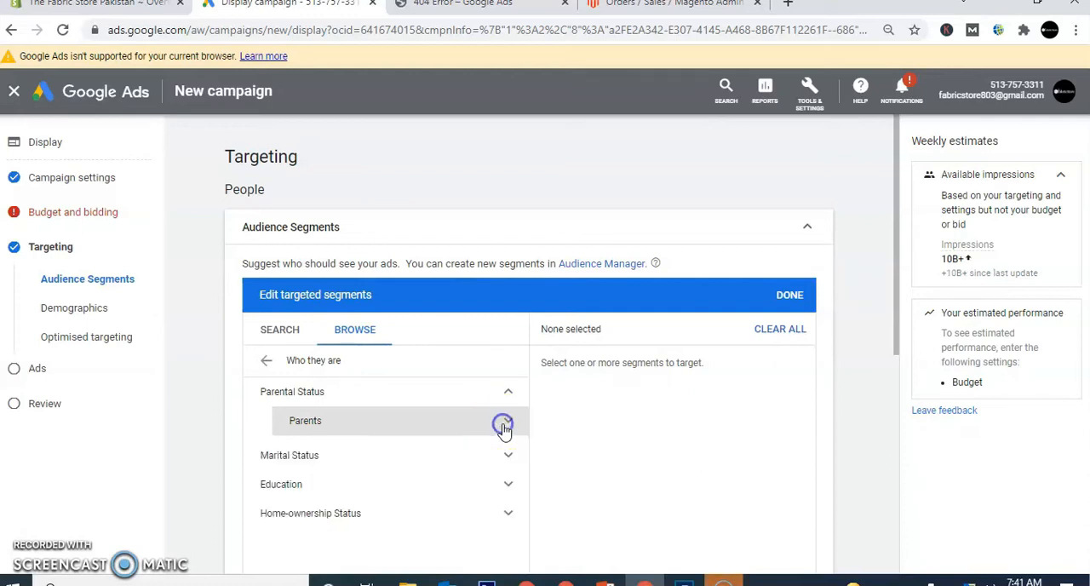
left_click(509, 395)
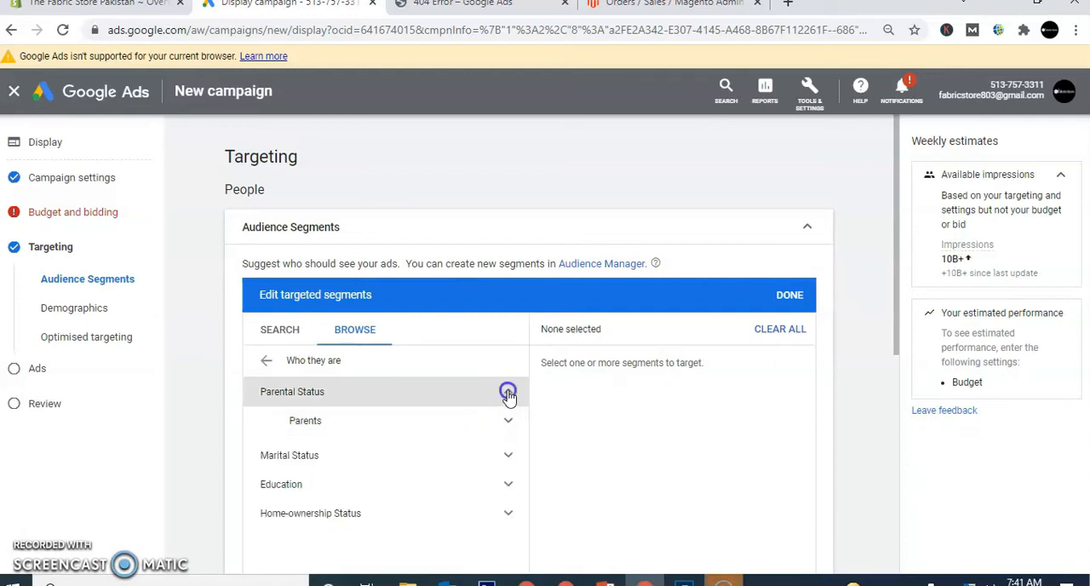
left_click(509, 428)
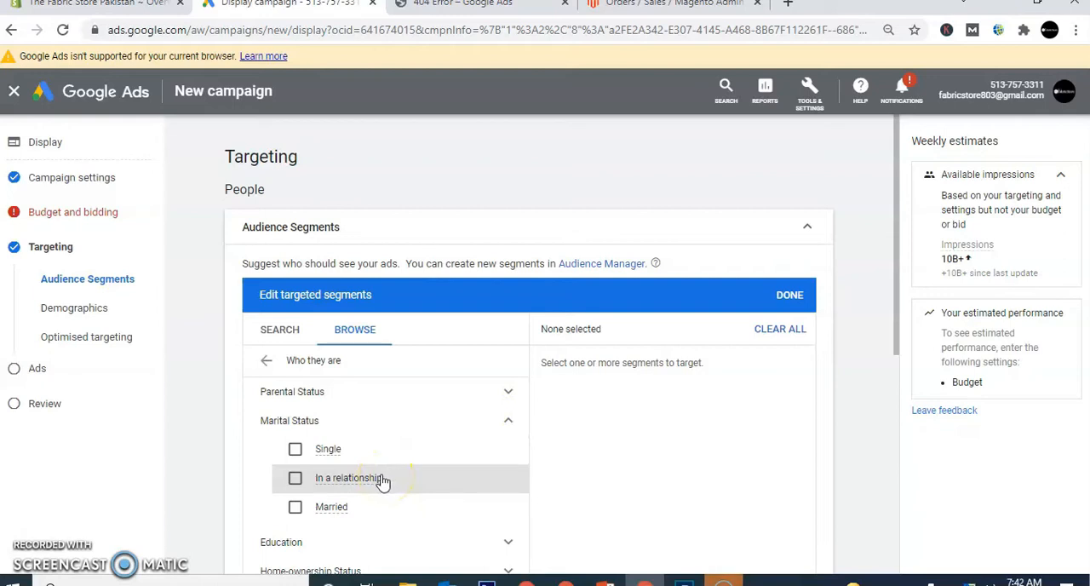
mouse_move(378, 482)
left_click(508, 425)
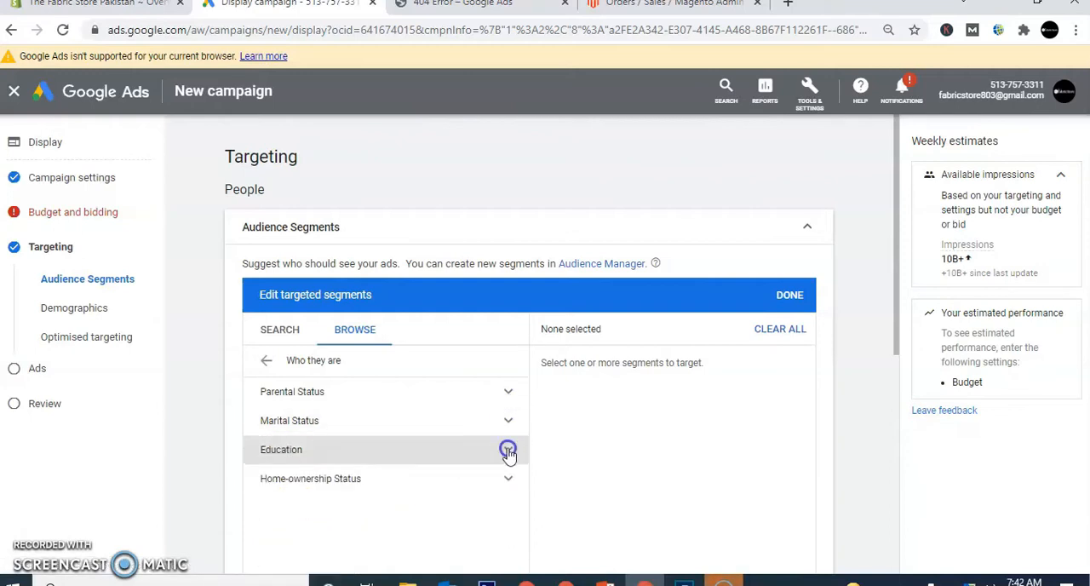
- Examine the Education segments, including those under Highest Level of Educational Attainment
left_click(508, 449)
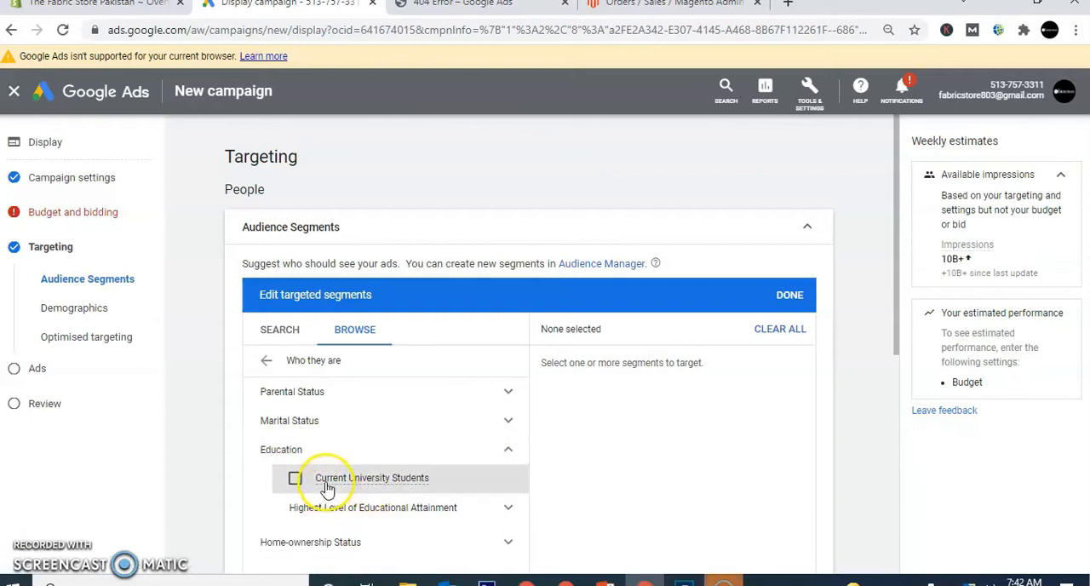
mouse_move(327, 492)
left_click(506, 511)
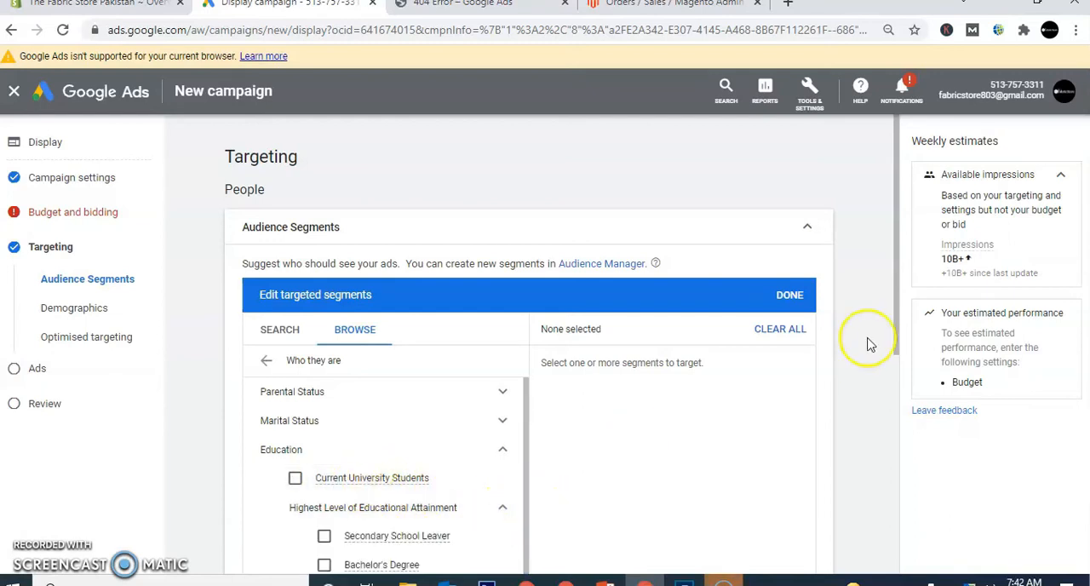
left_click_drag(898, 338, 900, 411)
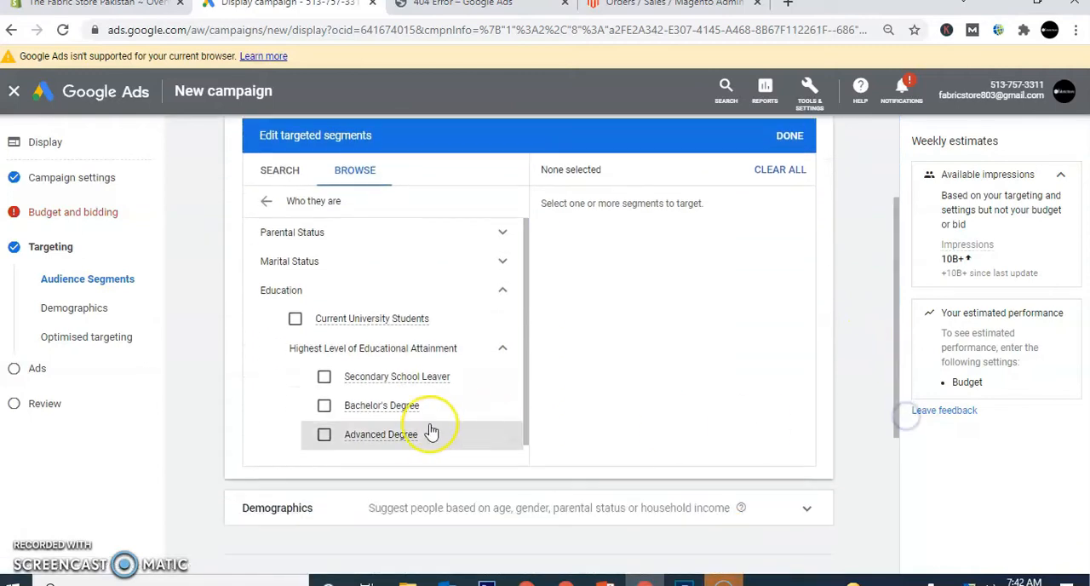
mouse_move(364, 444)
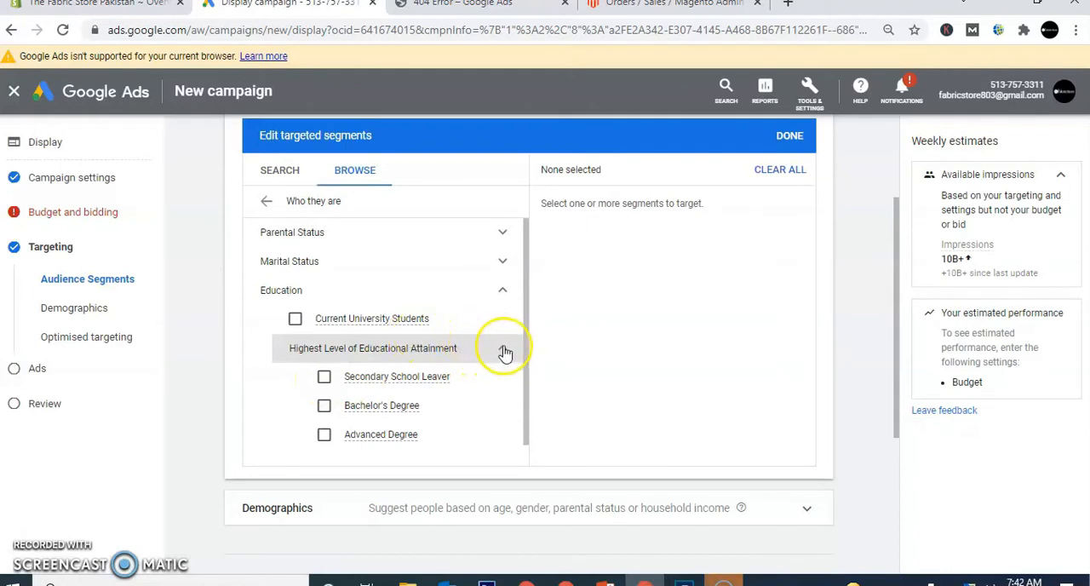
left_click(503, 349)
mouse_move(368, 330)
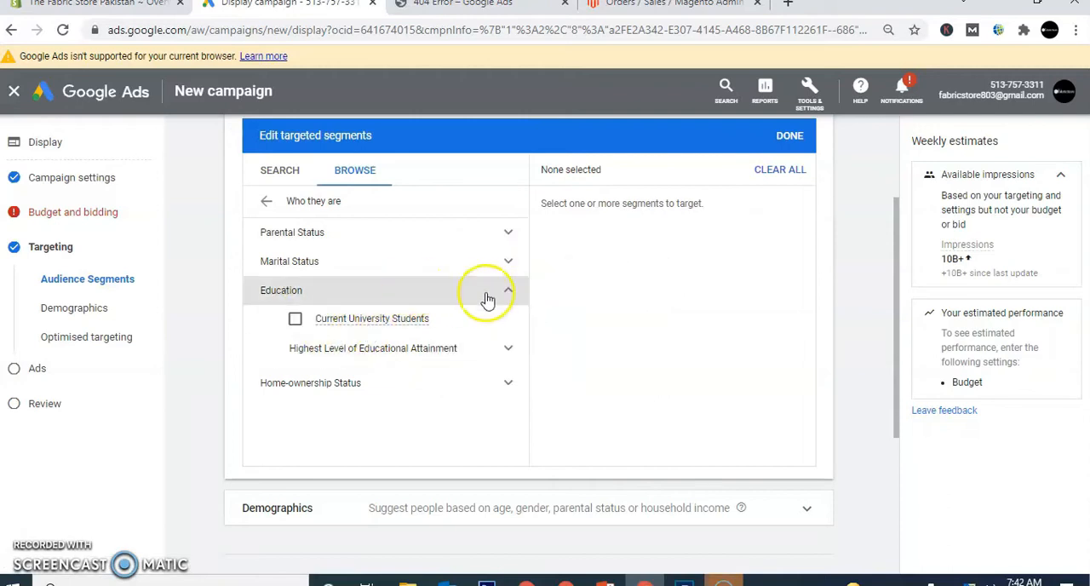
- Examine the Home-ownership Status segments in place of Education and return to the list of segment categories
left_click(510, 294)
left_click(510, 323)
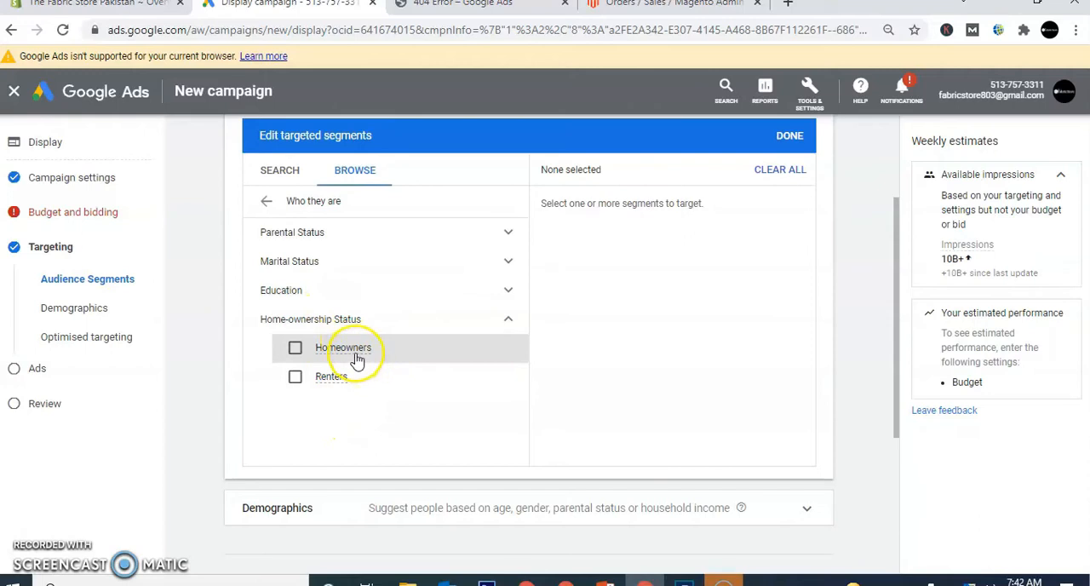
left_click(267, 204)
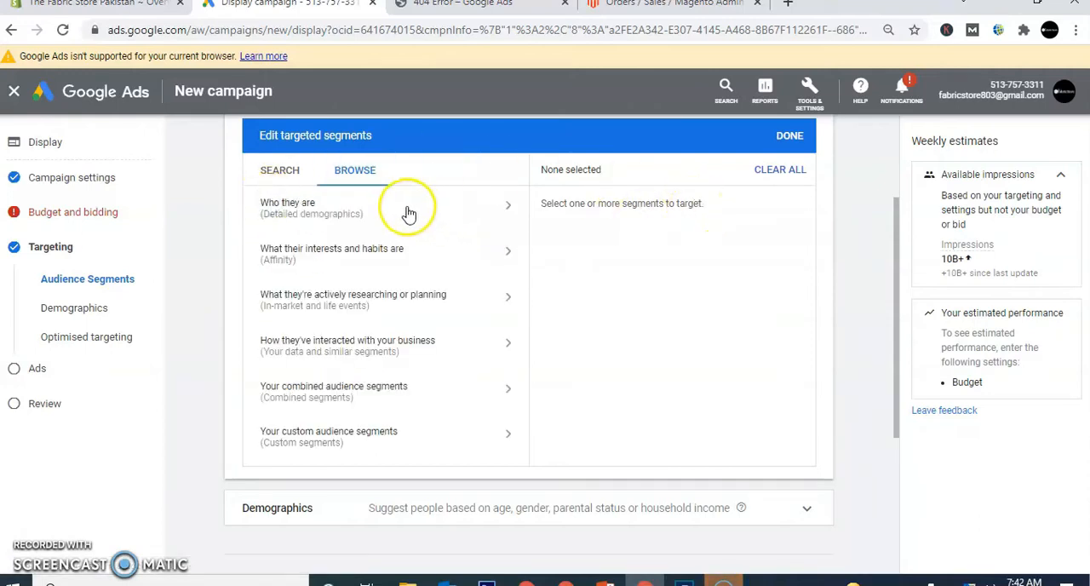
- Switch to PowerPoint to review the Understanding Audiences on Google funnel slide, and return to the Google Ads campaign
left_click(605, 582)
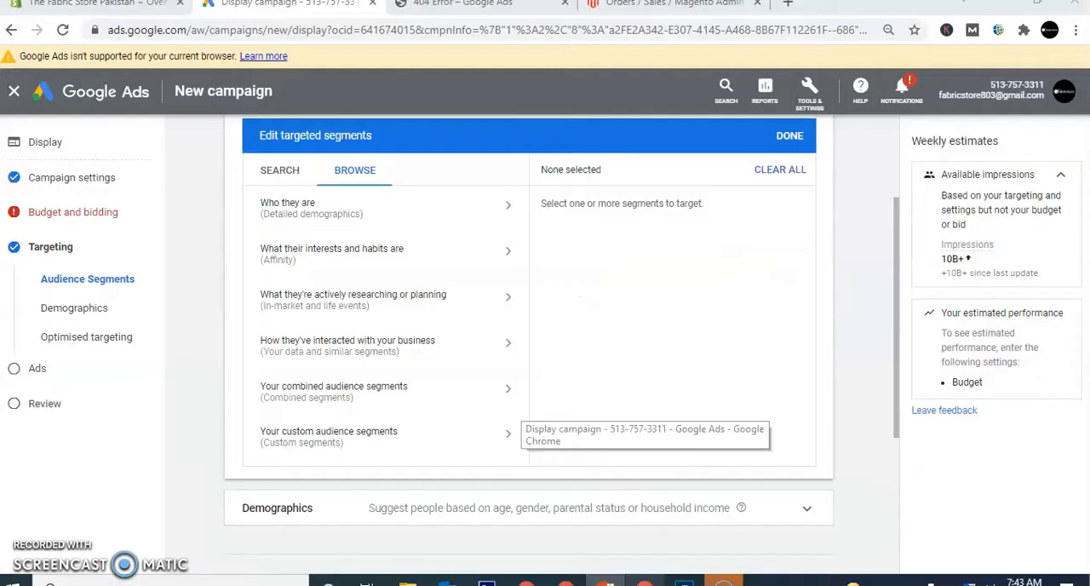
left_click(634, 511)
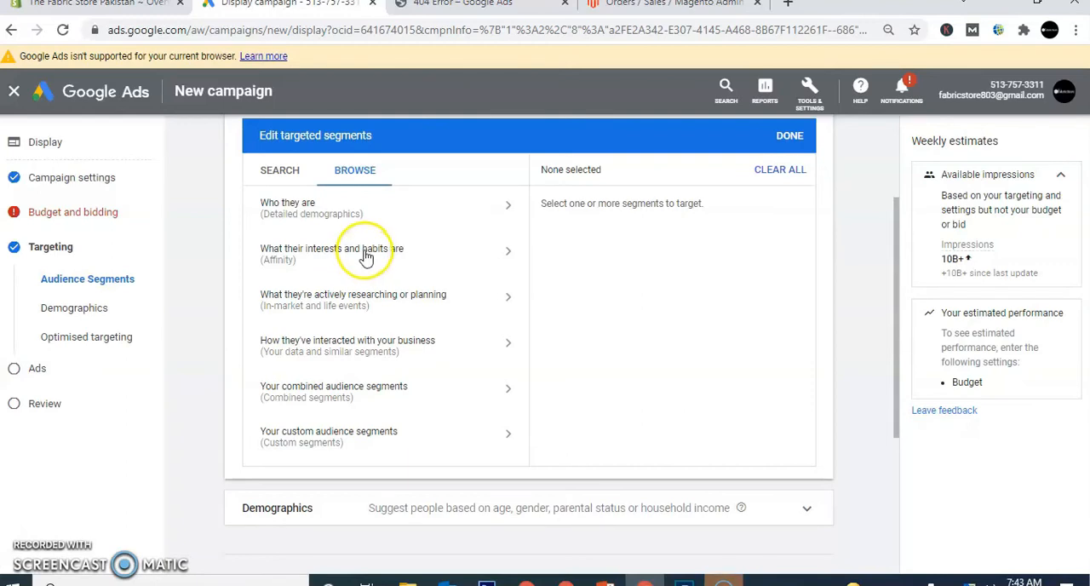
- Try targeting the Home Decor Enthusiasts affinity segment under Home & Garden, and deselect it
left_click(409, 258)
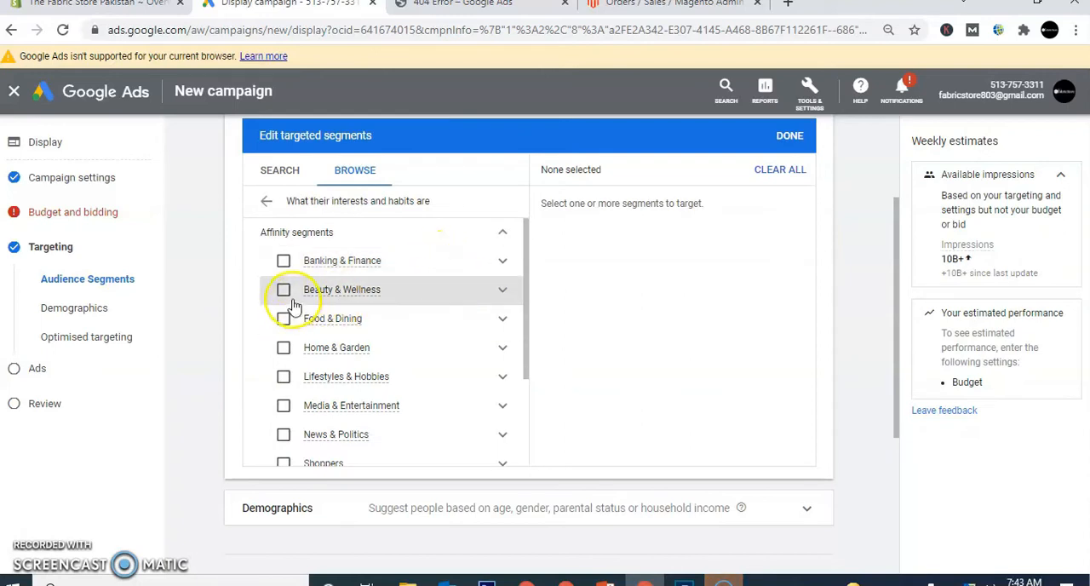
left_click(501, 353)
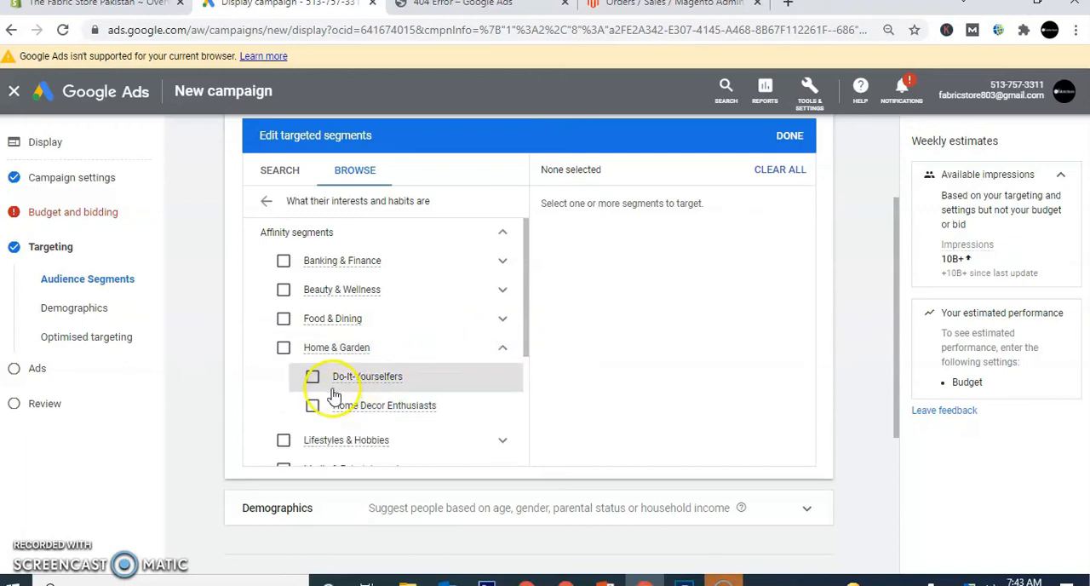
left_click(313, 408)
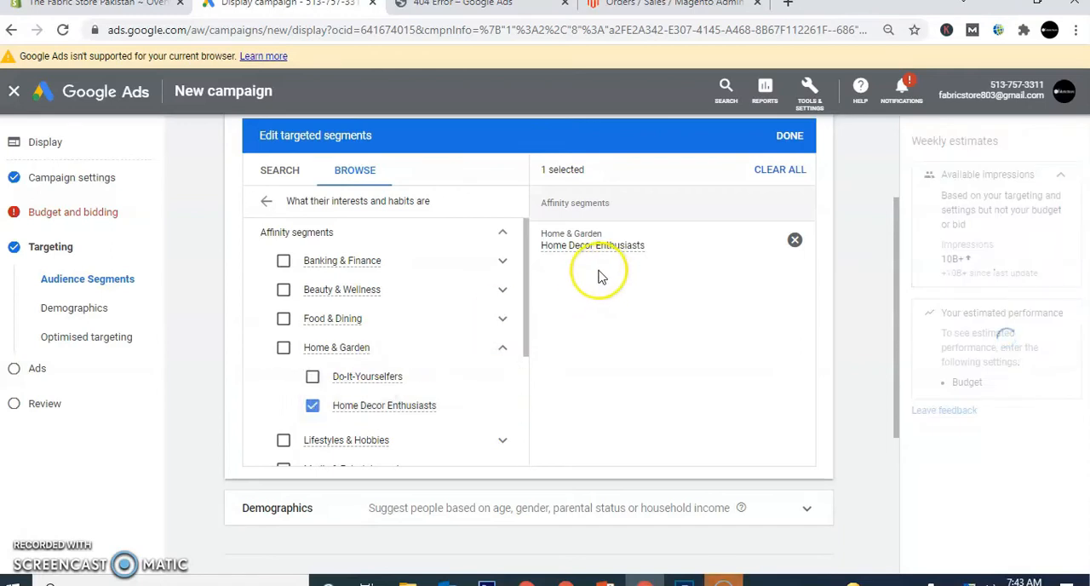
mouse_move(589, 253)
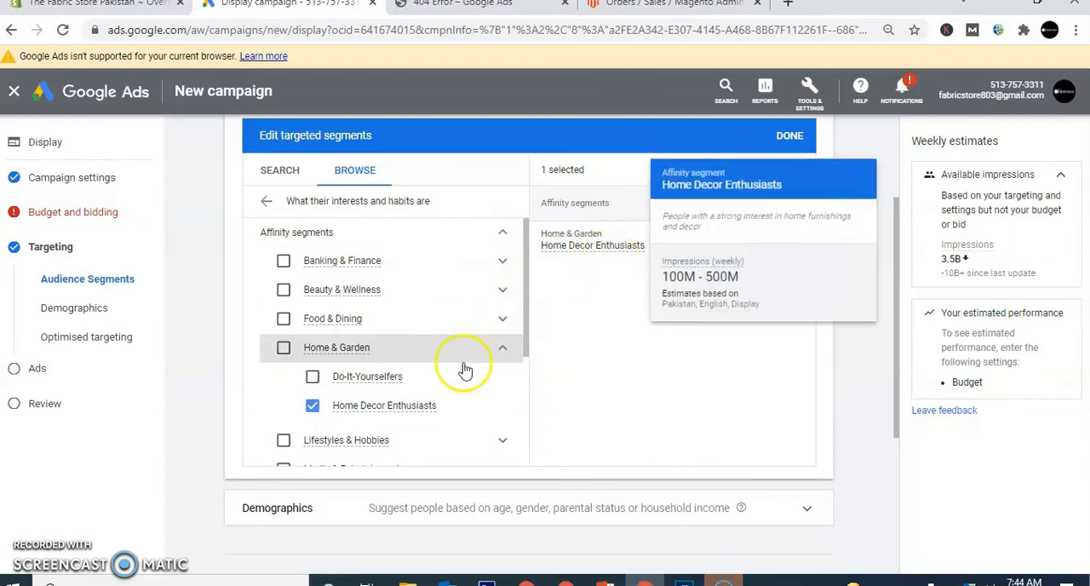
left_click(313, 405)
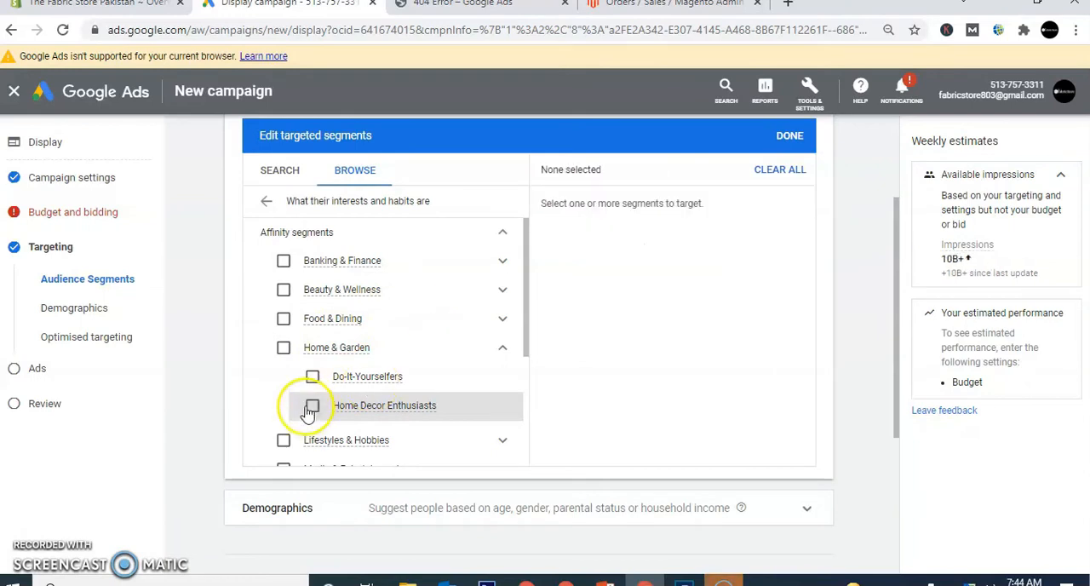
left_click(505, 351)
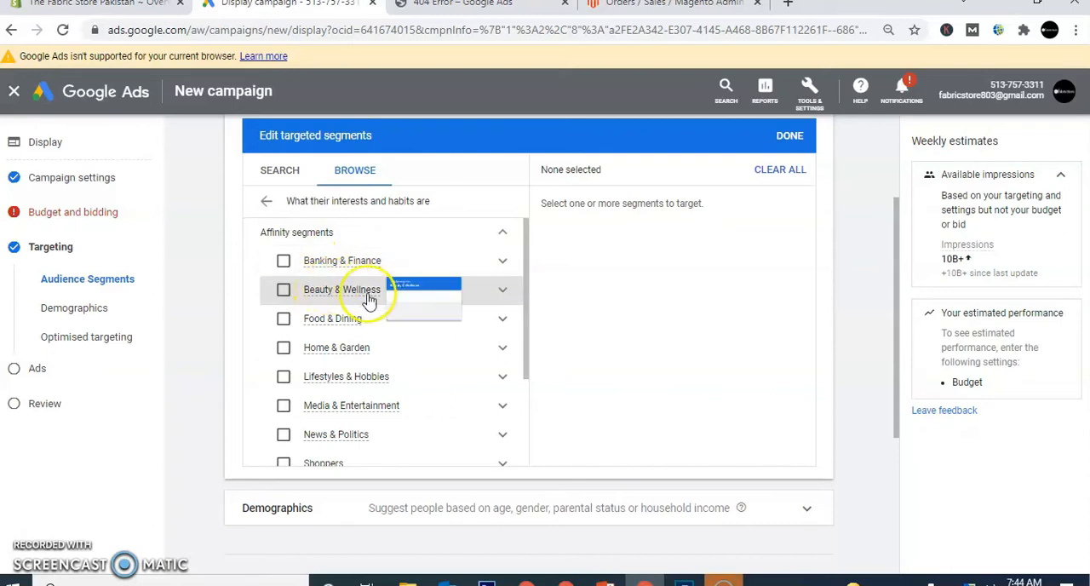
- Examine the remaining affinity segments, including Health & Fitness Buffs under Sports & Fitness, and return to the segment categories
mouse_move(341, 316)
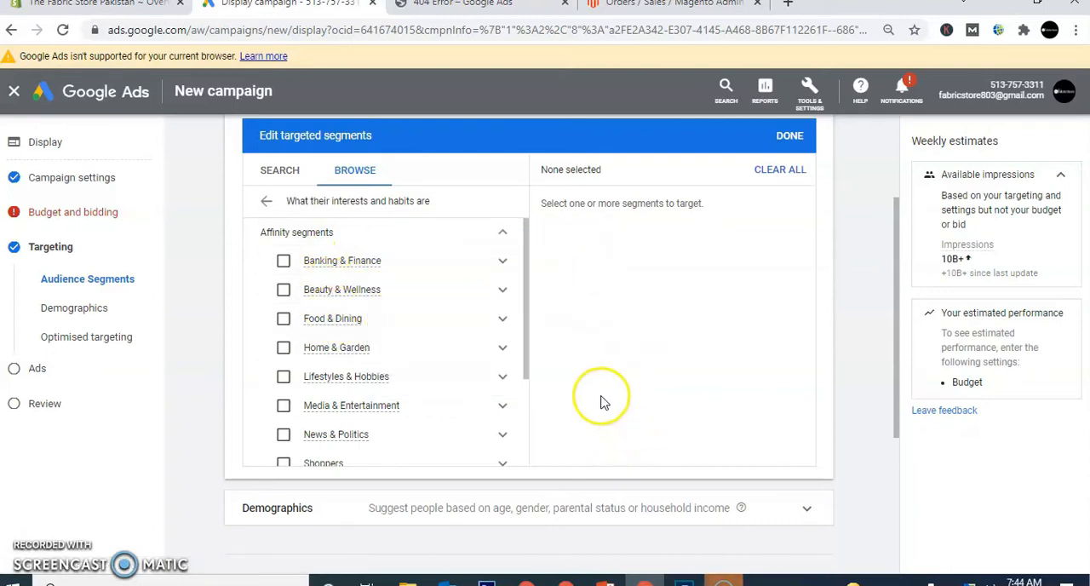
left_click(529, 314)
left_click_drag(529, 354, 531, 460)
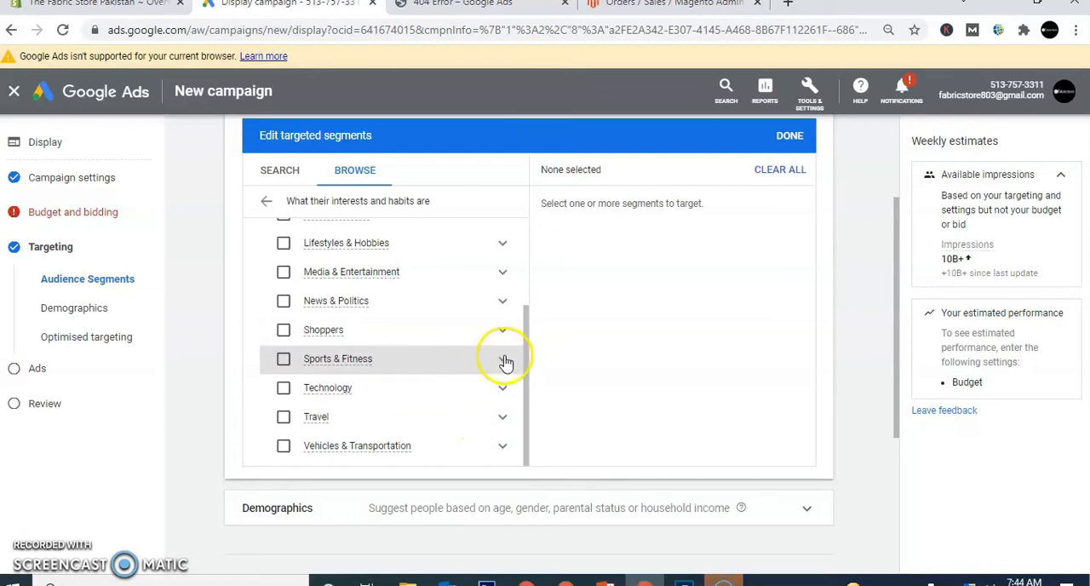
left_click(502, 359)
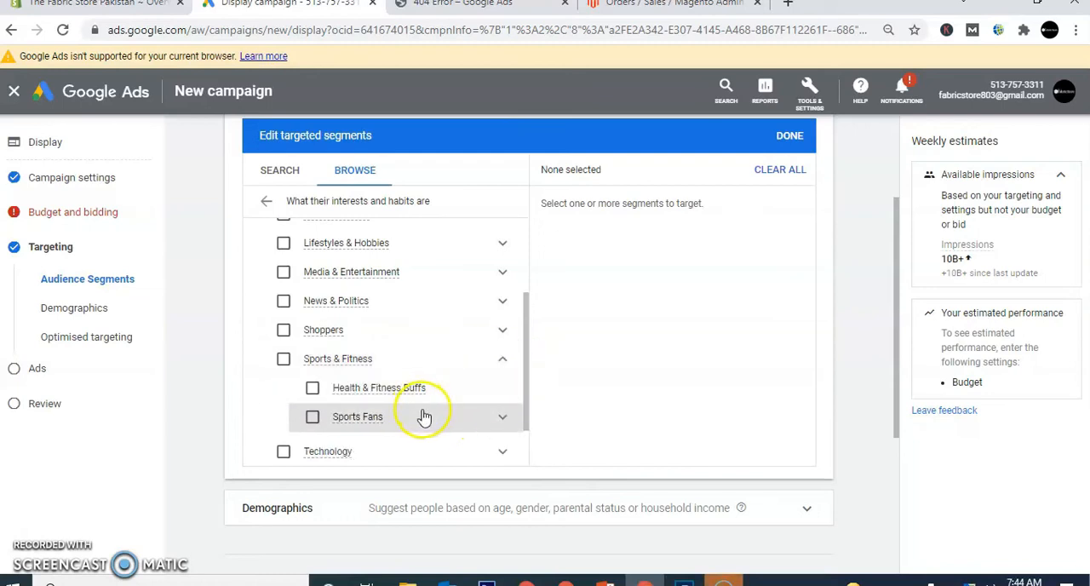
mouse_move(402, 398)
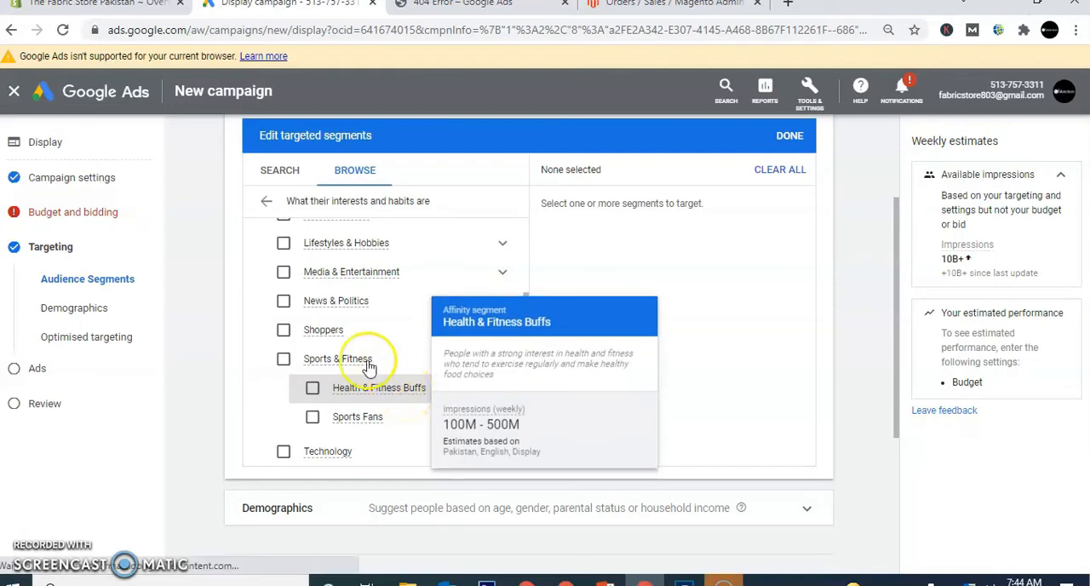
left_click_drag(528, 334, 528, 248)
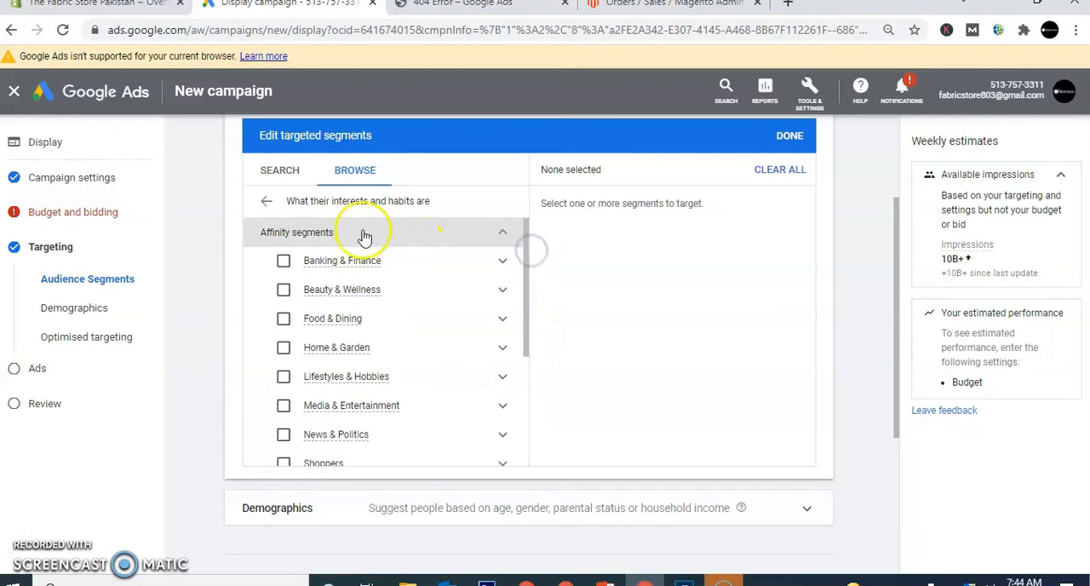
left_click(501, 233)
left_click(266, 203)
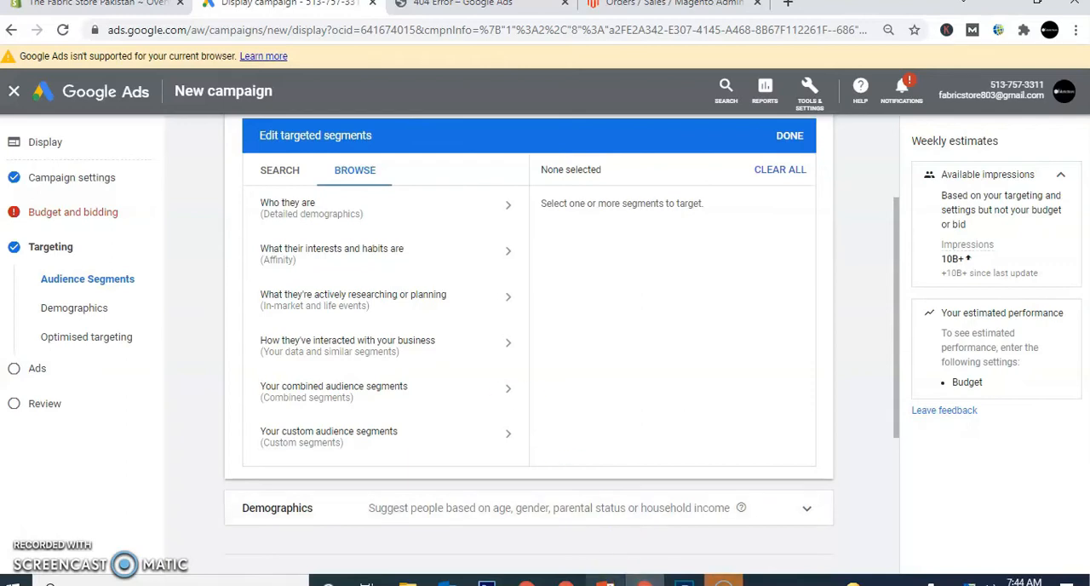
- Review the audience funnel slide in PowerPoint, and return to Google Ads to glance at the detailed demographics category
left_click(604, 583)
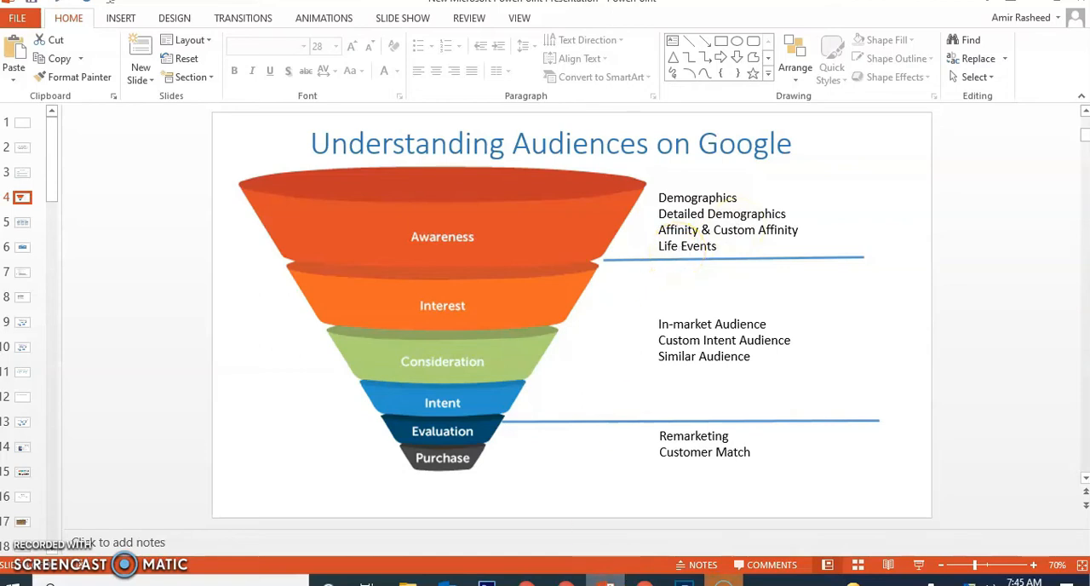
left_click(645, 584)
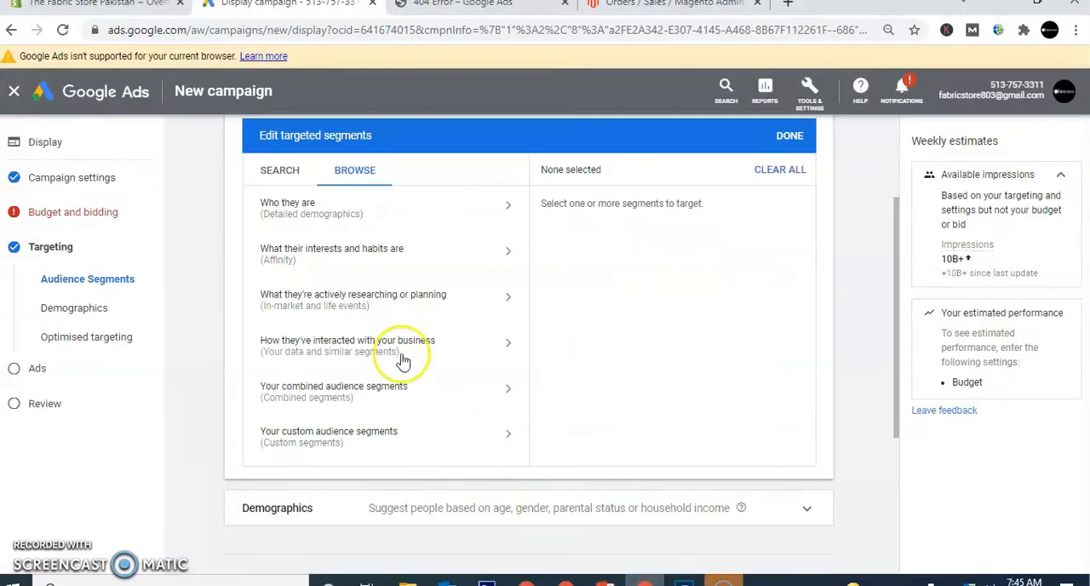
left_click(368, 217)
left_click(265, 201)
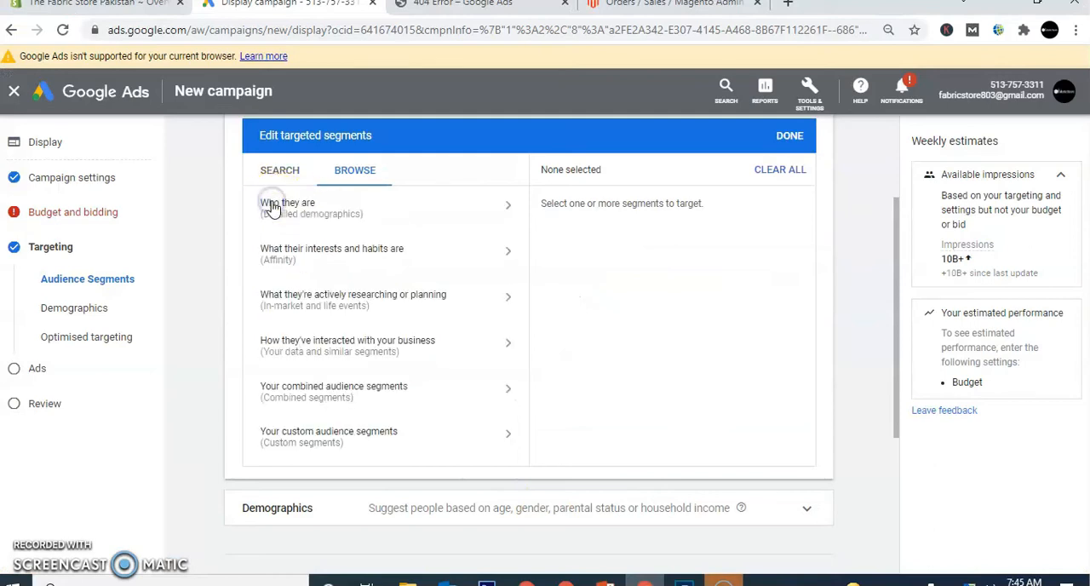
- Examine the Business Creation and Job Change life events under What they're actively researching or planning
left_click(500, 306)
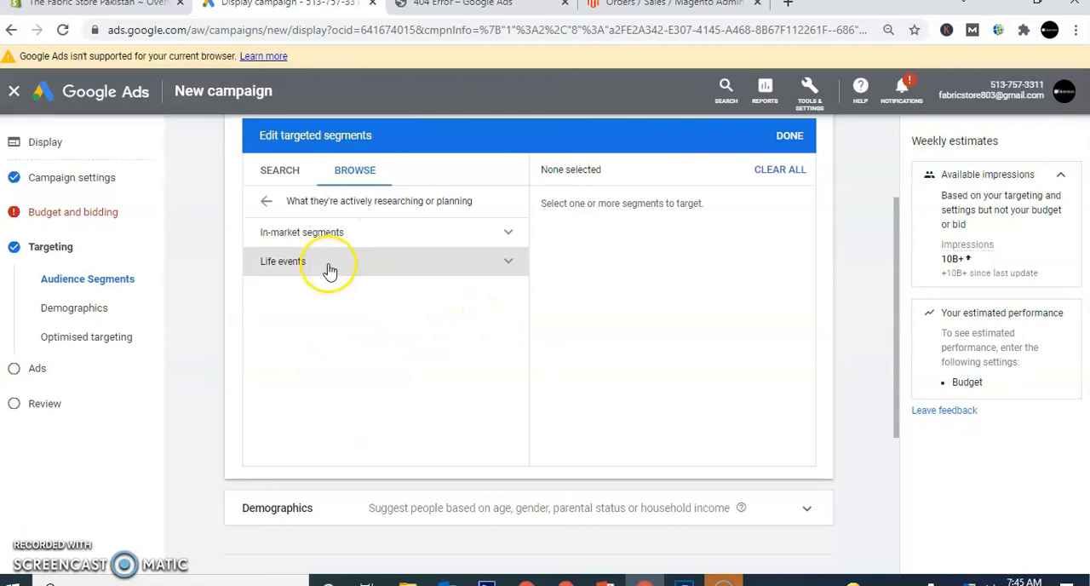
left_click(328, 260)
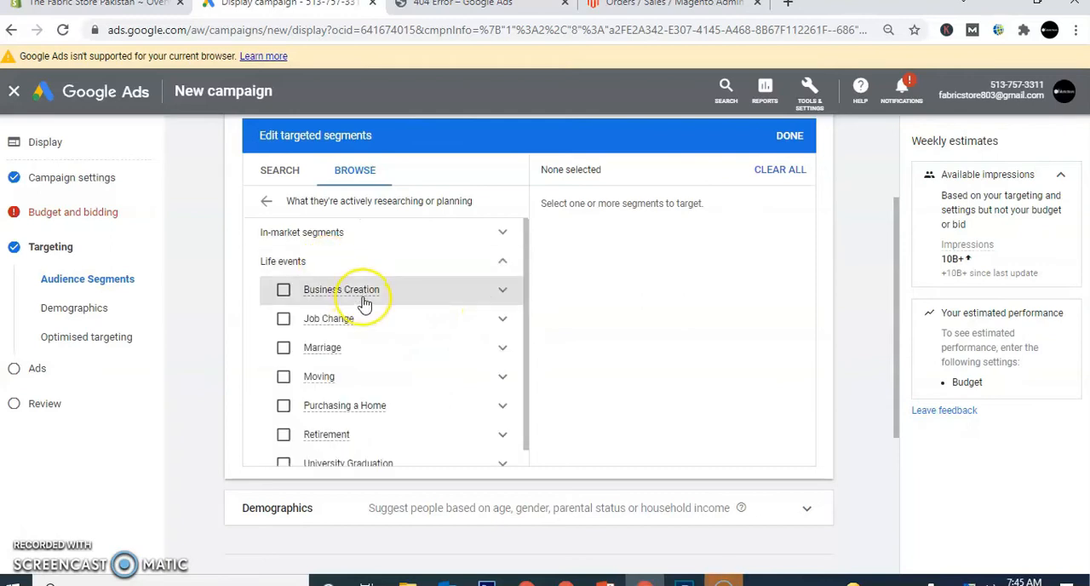
left_click(502, 291)
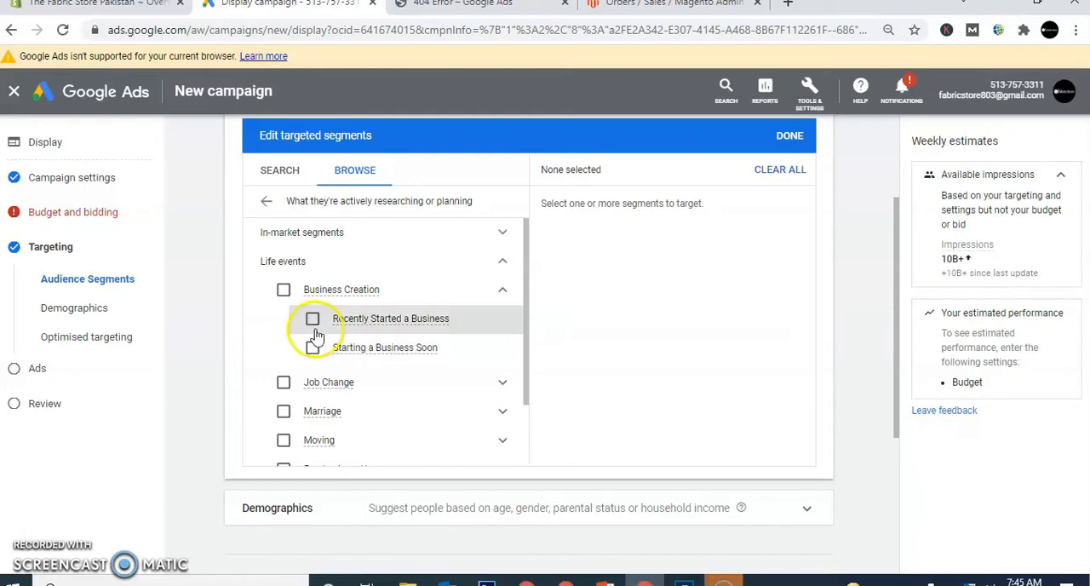
left_click(502, 292)
left_click(502, 317)
left_click(399, 378)
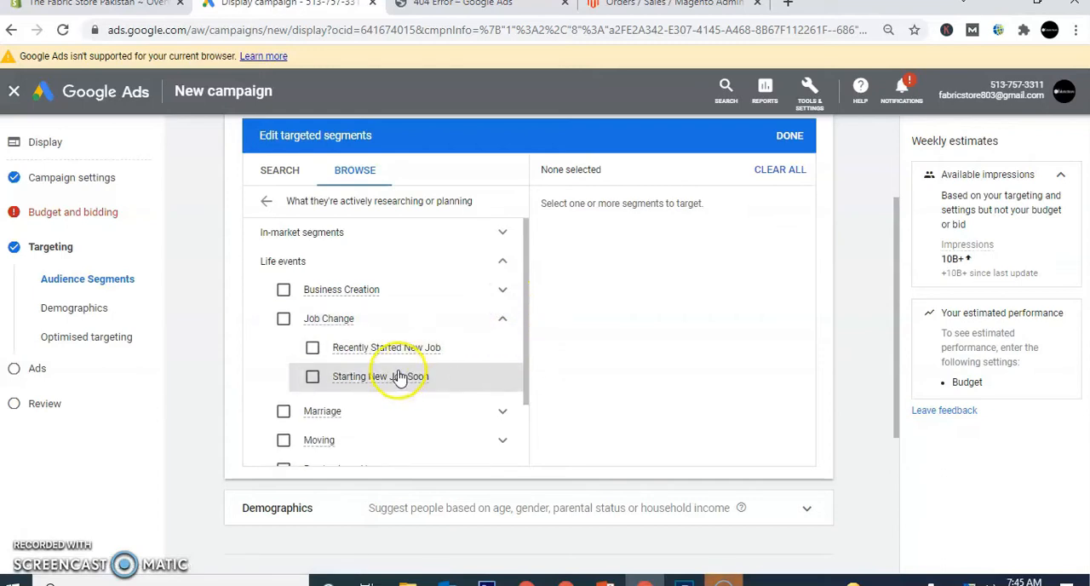
mouse_move(403, 387)
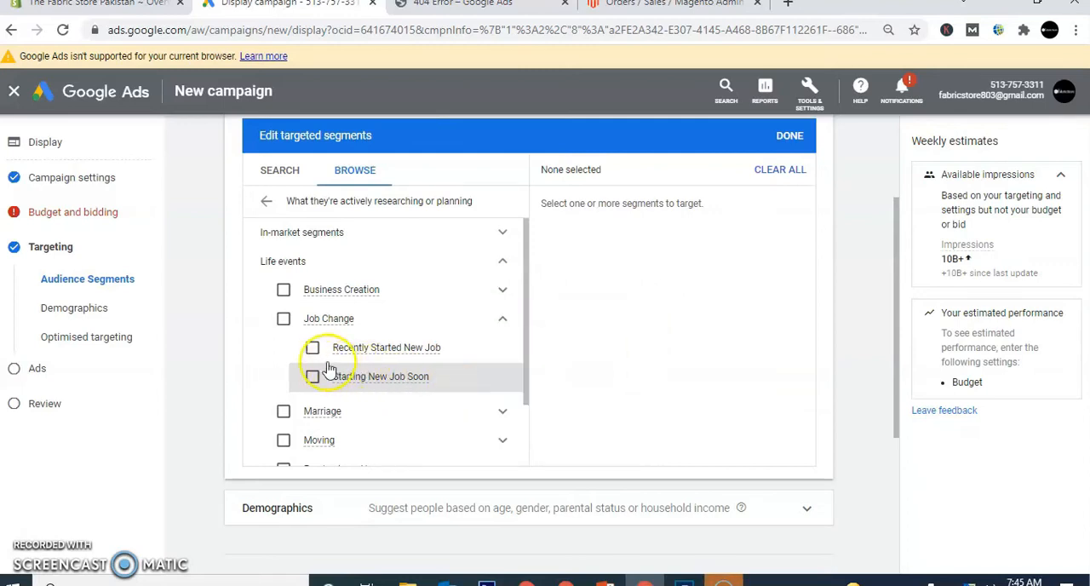
- Examine the Marriage segments and the remaining life events, and return to the list of segment categories
left_click(502, 324)
left_click(501, 349)
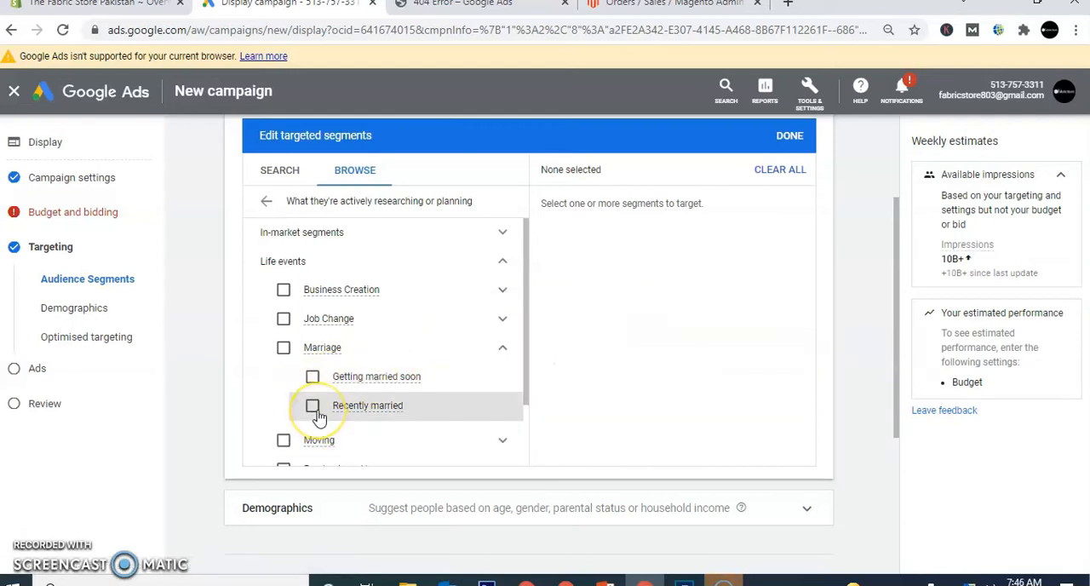
left_click(502, 349)
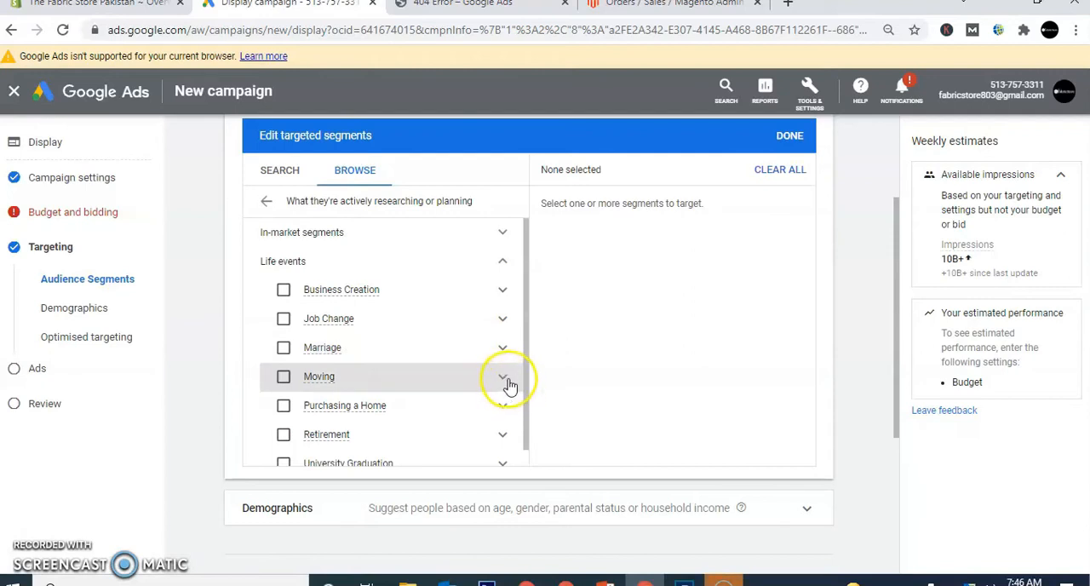
left_click_drag(528, 392, 525, 482)
left_click(575, 419)
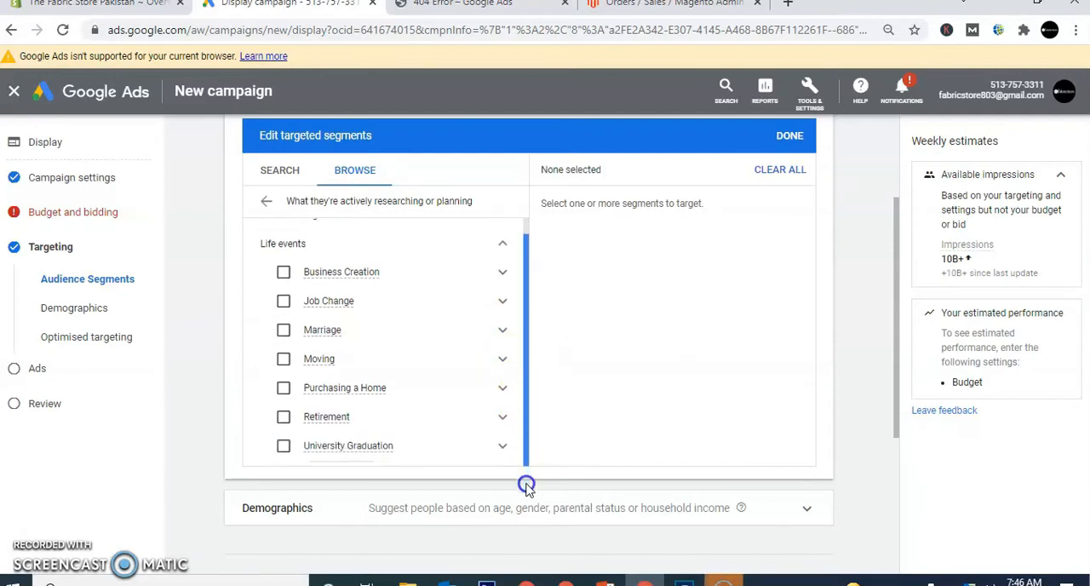
left_click(501, 247)
left_click(267, 207)
- Compare the PowerPoint audience funnel slide with the in-market and life events category in Google Ads
left_click(605, 582)
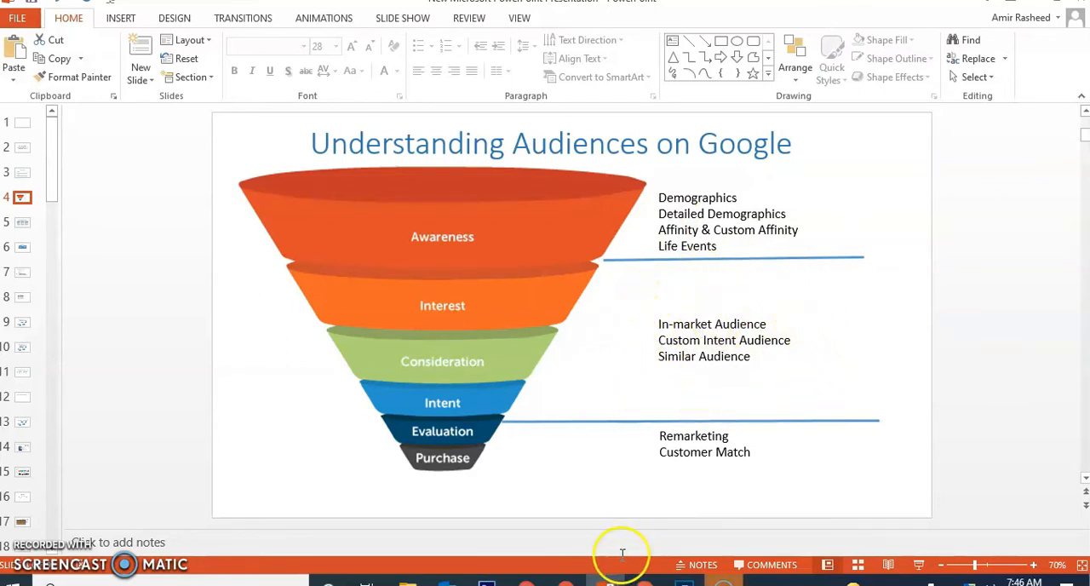
left_click(645, 583)
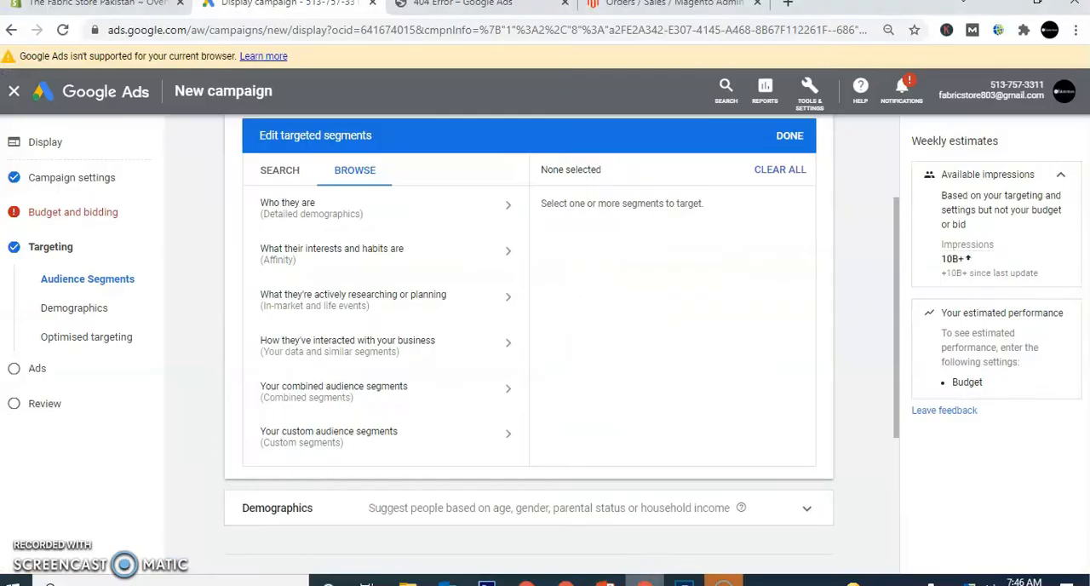
left_click(377, 311)
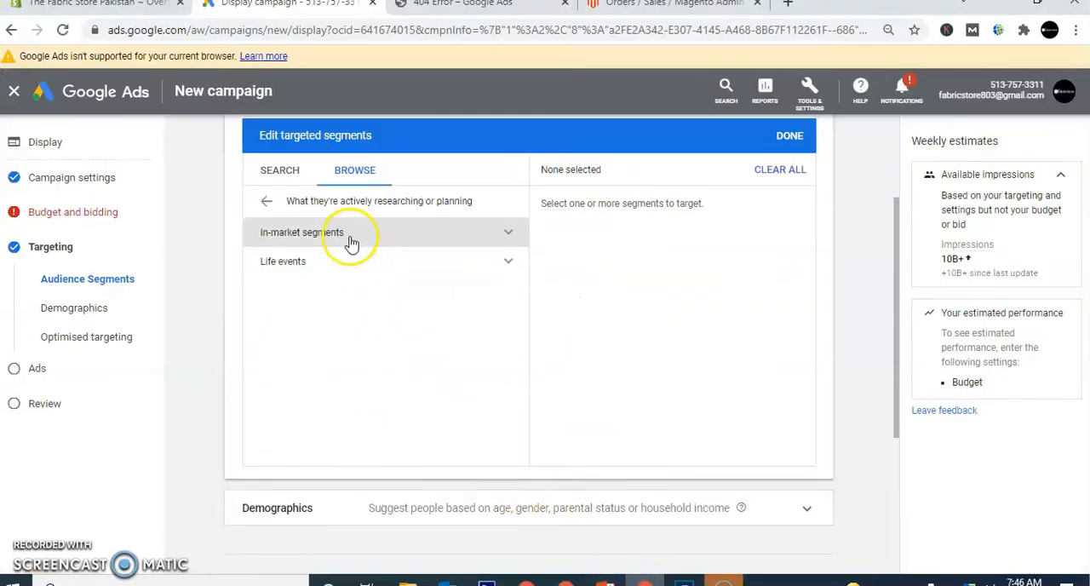
left_click(266, 201)
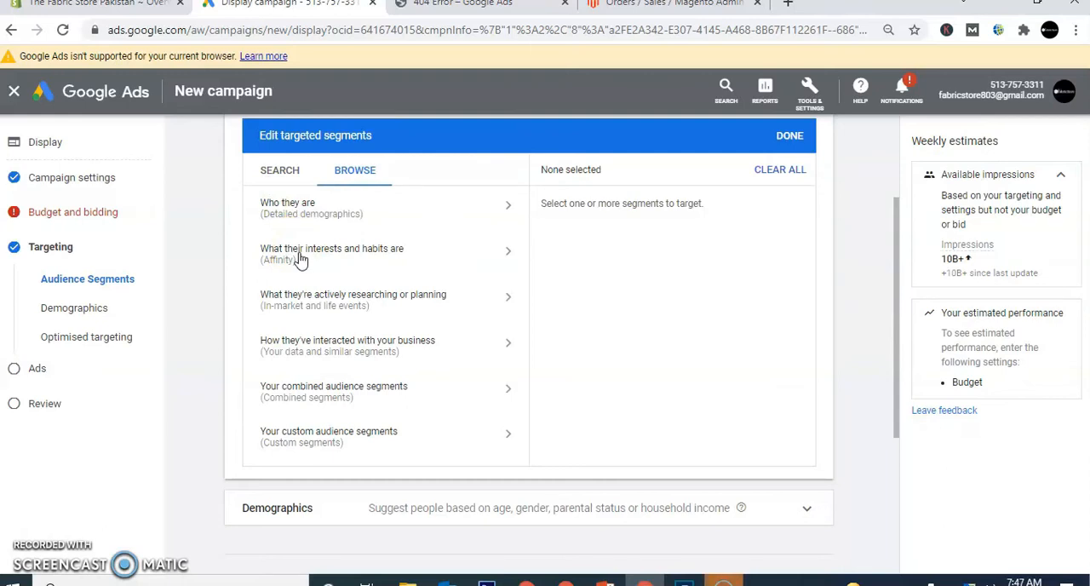
- Target the Hair Care Products in-market segment under Beauty & Personal Care and view its details
left_click(334, 296)
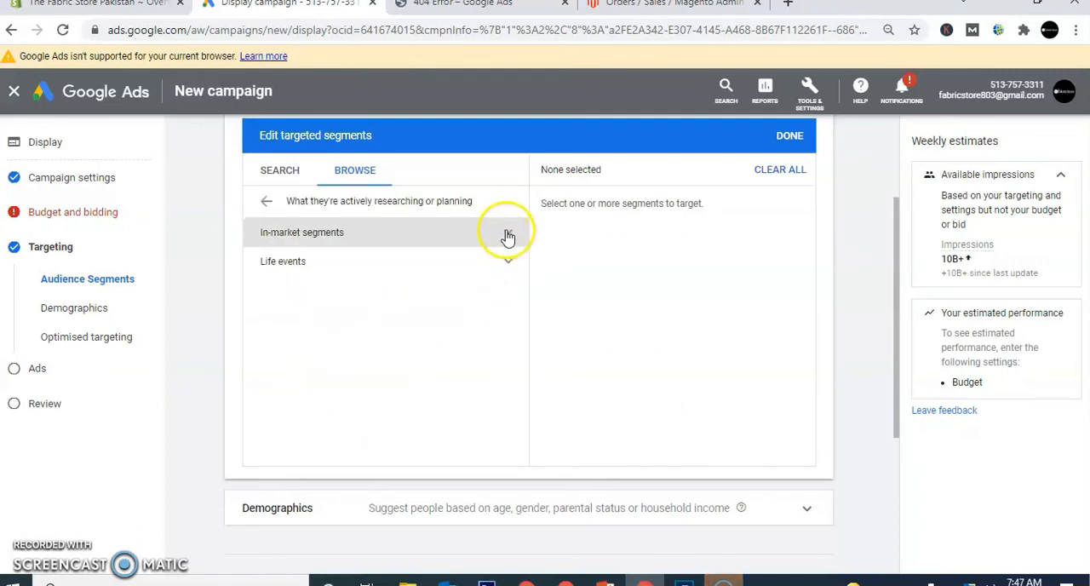
left_click(505, 234)
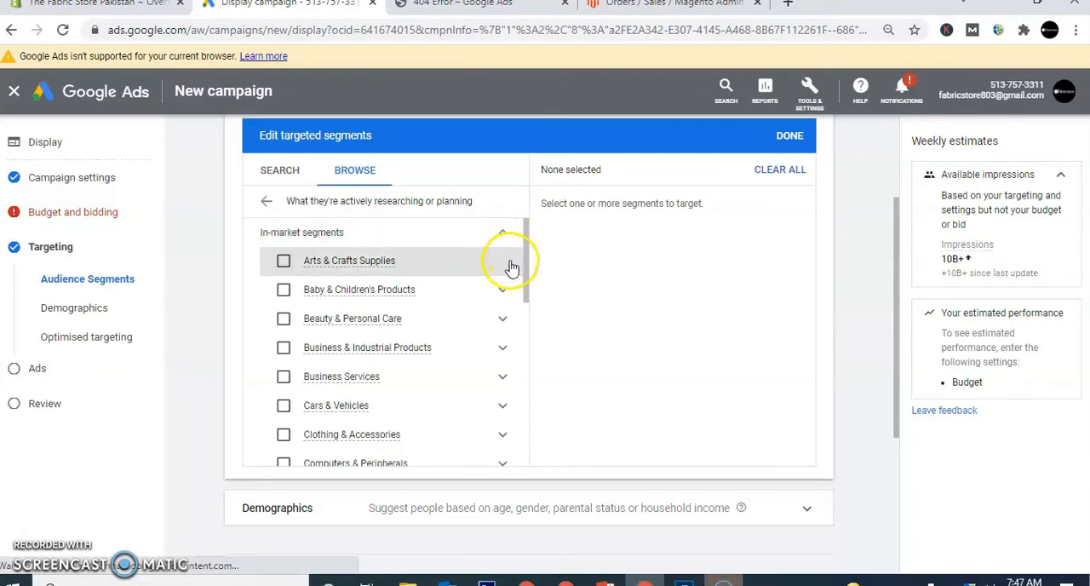
left_click(504, 320)
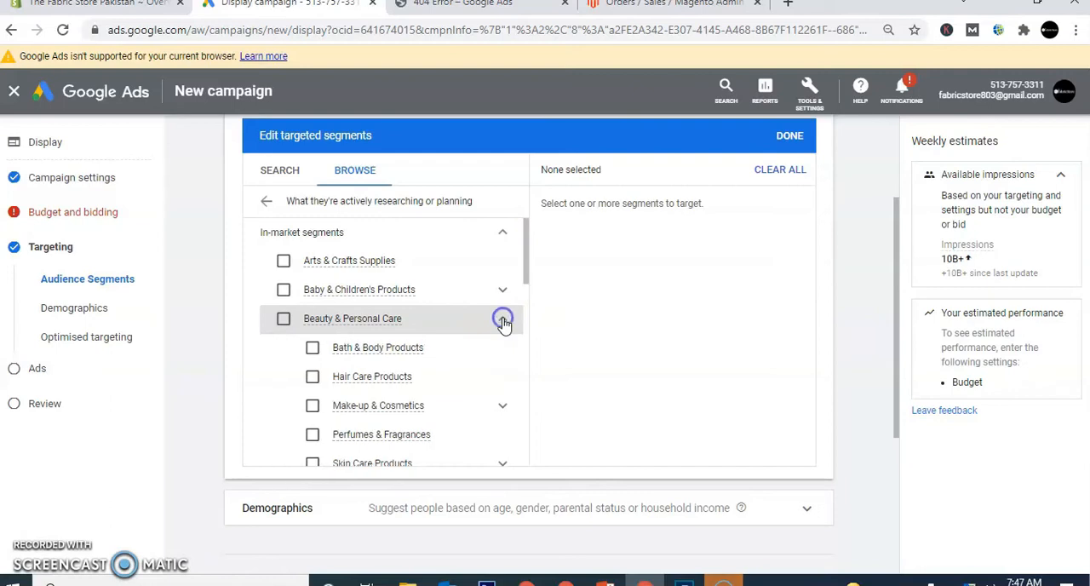
left_click(313, 377)
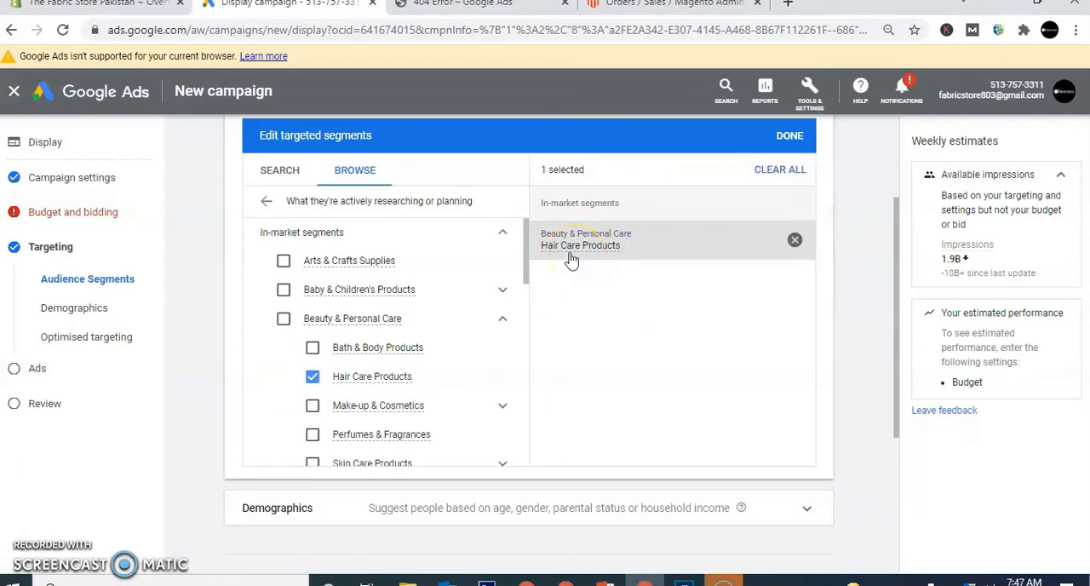
mouse_move(570, 260)
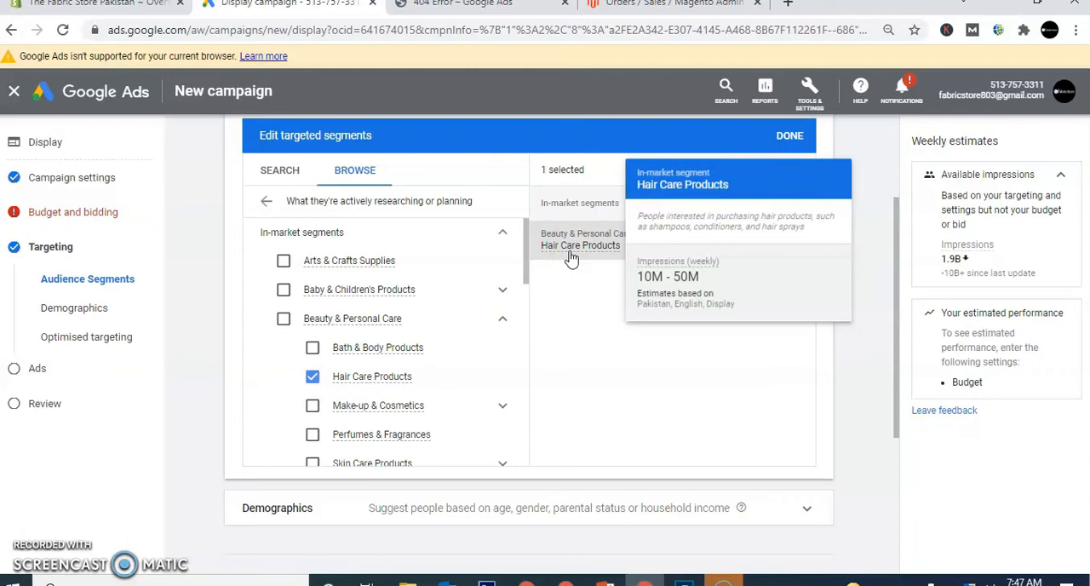
left_click(608, 358)
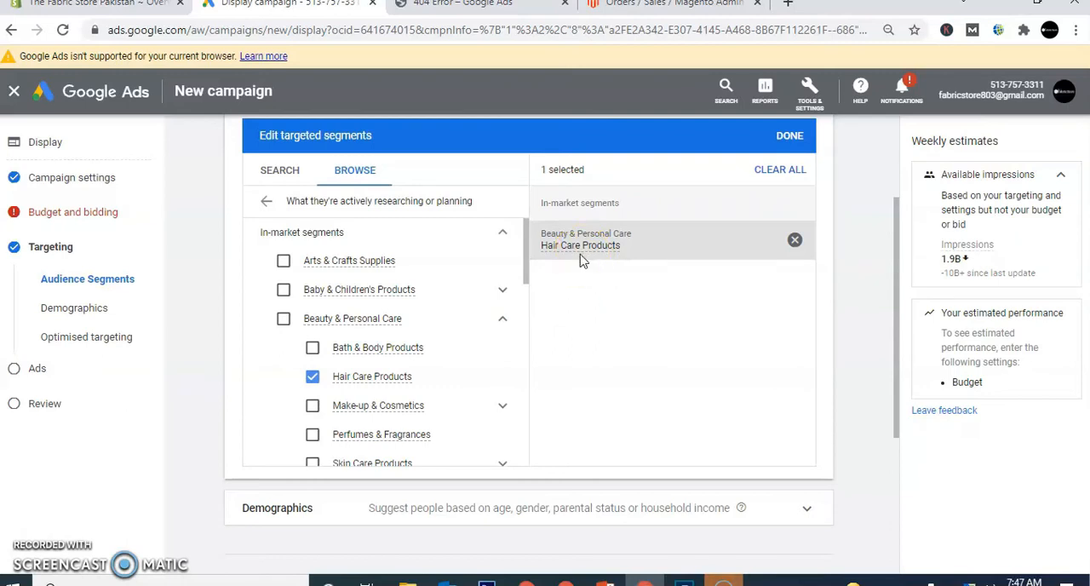
- Add the Perfumes & Fragrances in-market segment to the targeting and return to the segment categories
mouse_move(580, 261)
left_click(502, 406)
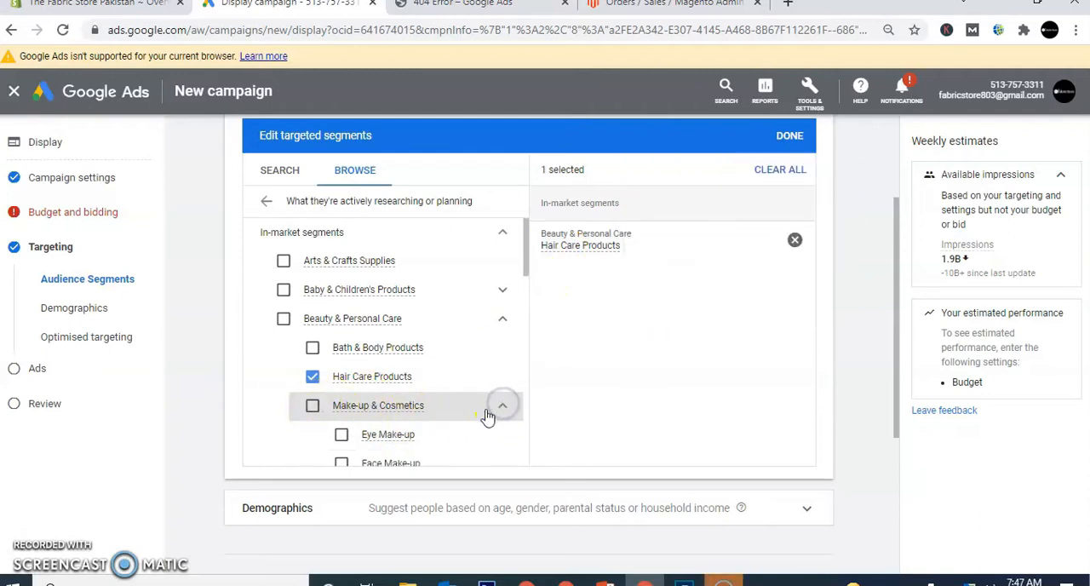
left_click_drag(524, 253, 521, 309)
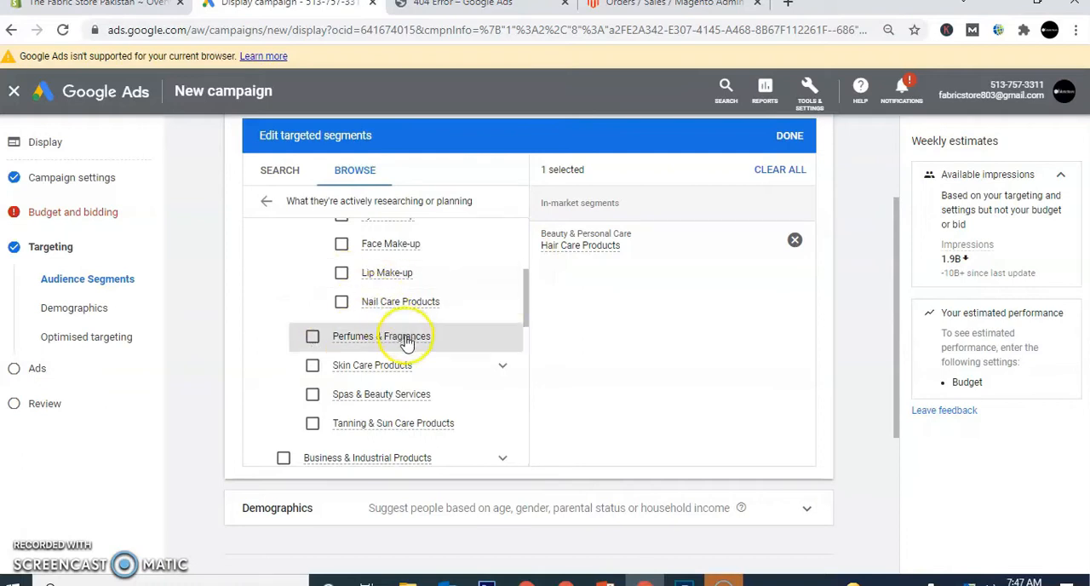
left_click(312, 336)
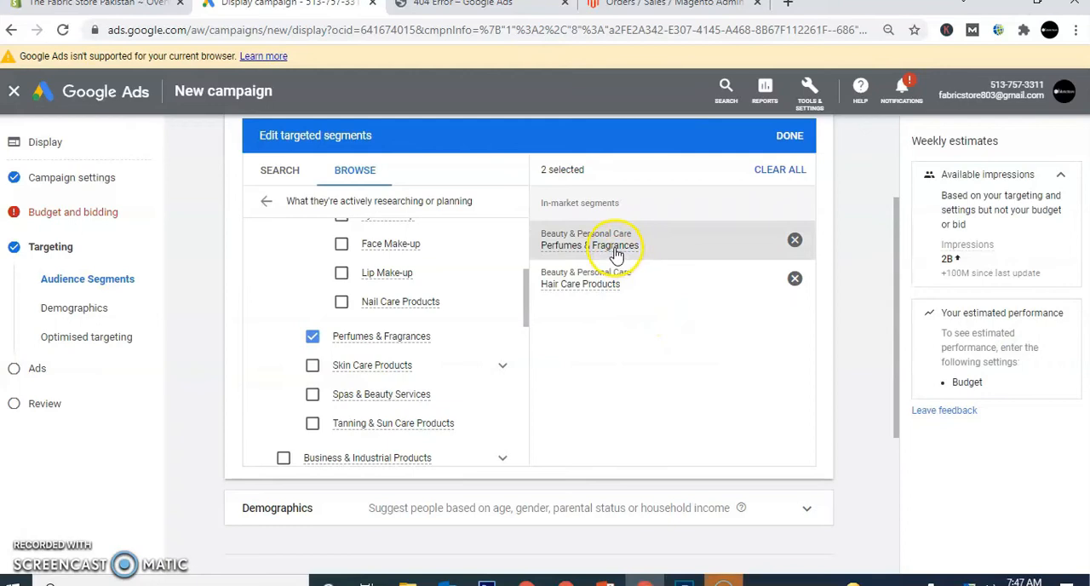
mouse_move(615, 253)
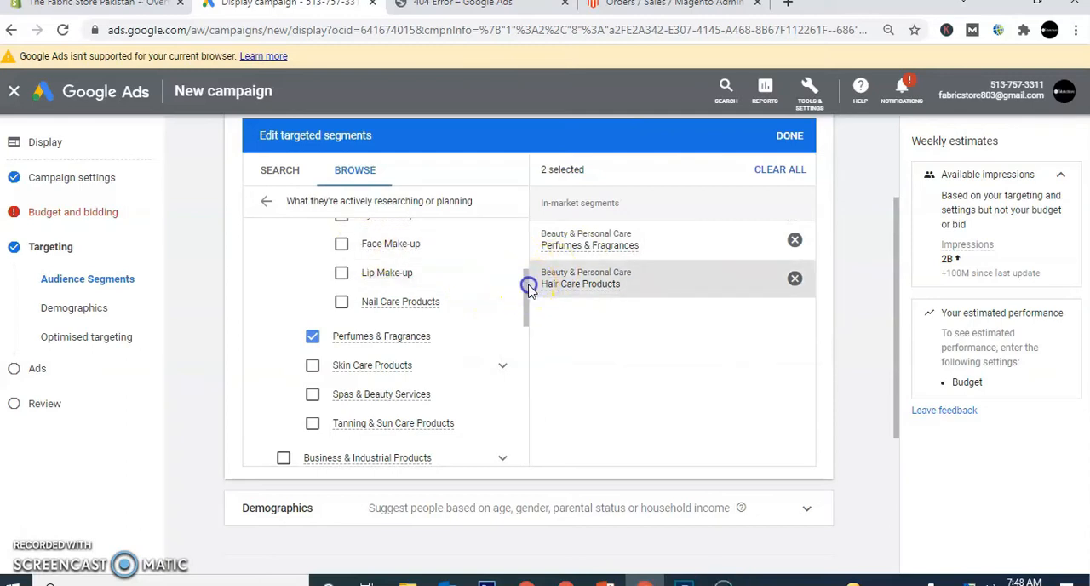
left_click_drag(529, 285, 524, 278)
left_click(587, 338)
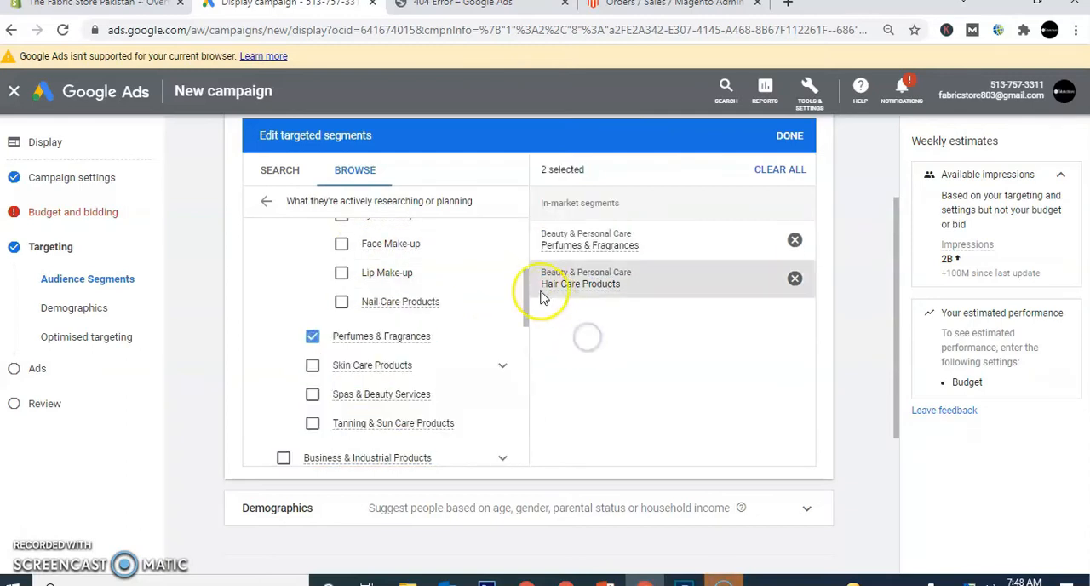
left_click_drag(528, 285, 518, 222)
left_click(265, 202)
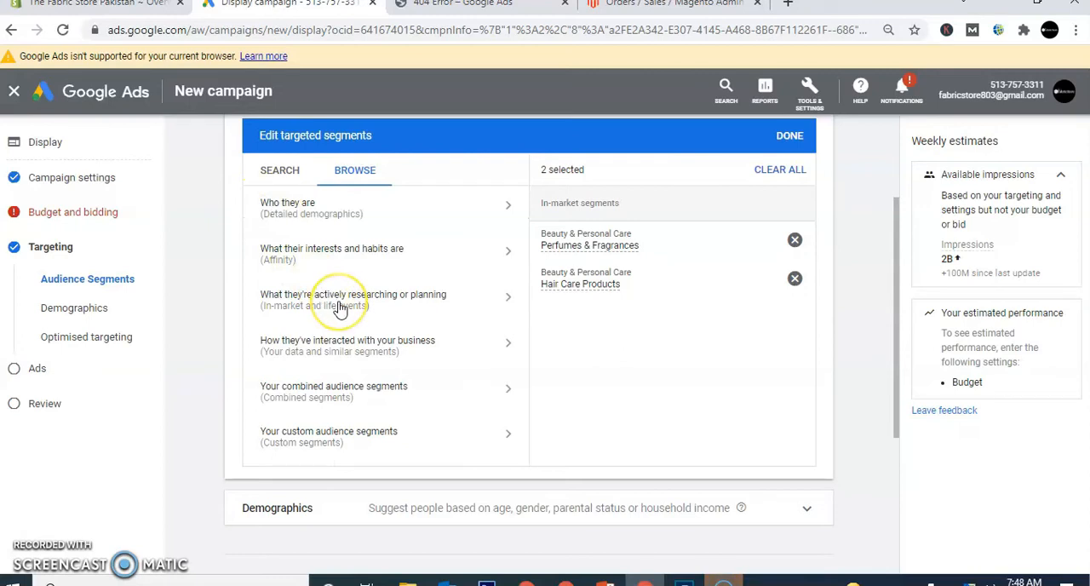
- Switch to PowerPoint to review the audience types on the funnel slide, and return to the Google Ads campaign
mouse_move(645, 583)
left_click(605, 581)
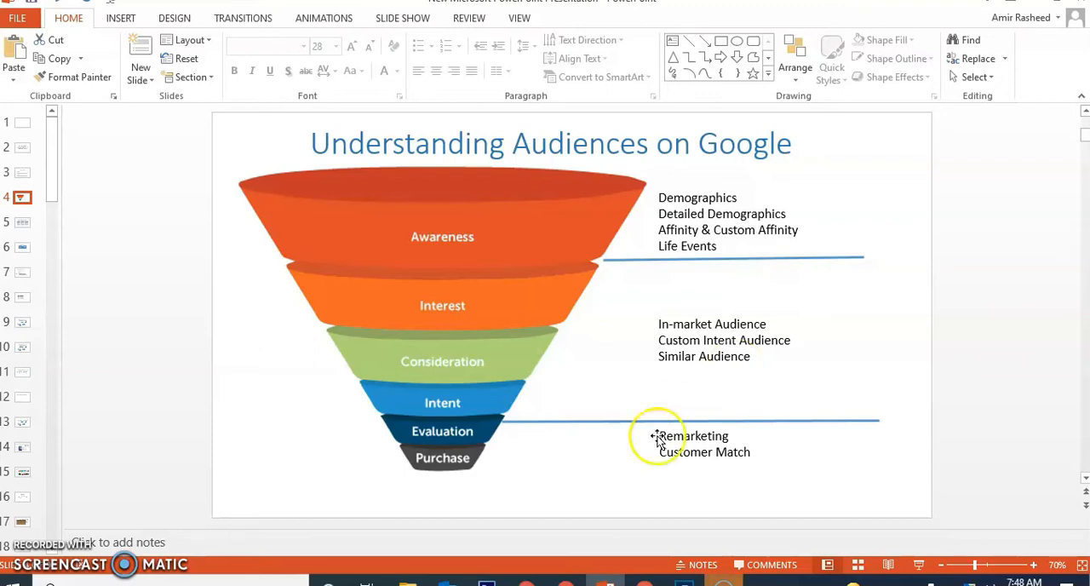
left_click(645, 583)
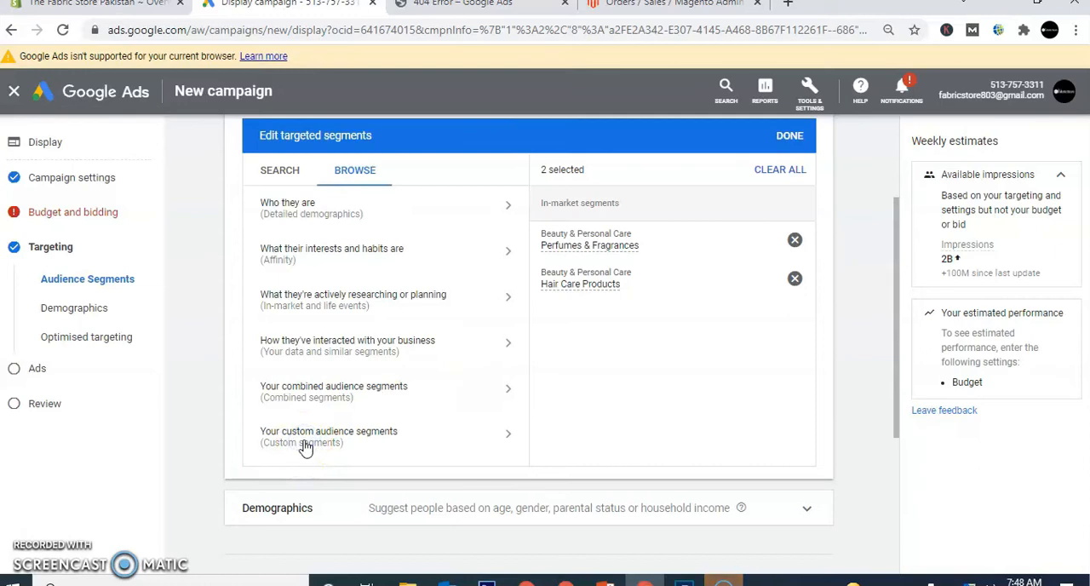
- Start a new custom audience segment based on people who searched for any of these terms on Google
left_click(433, 433)
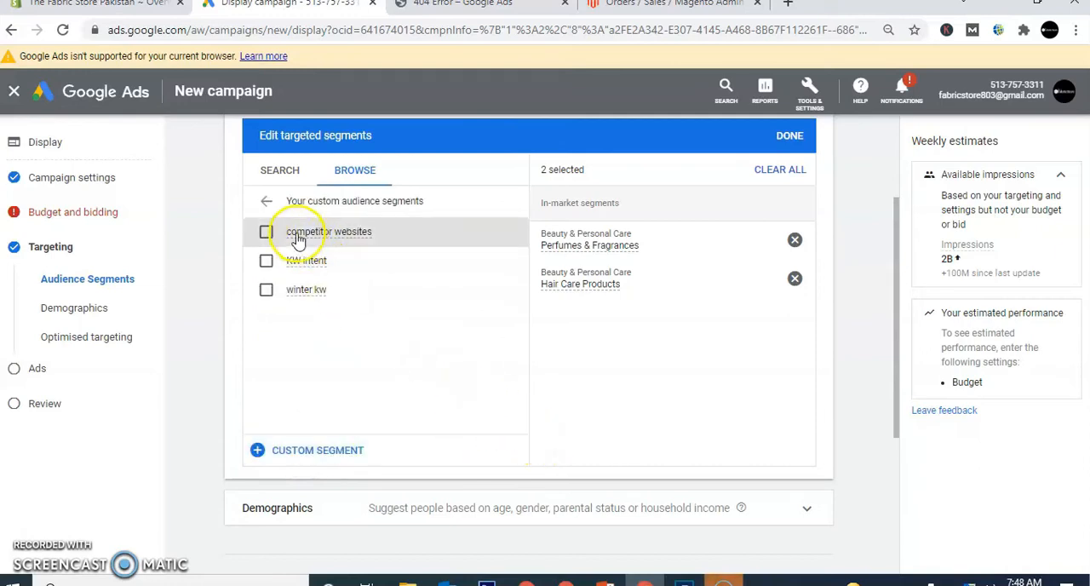
left_click(321, 456)
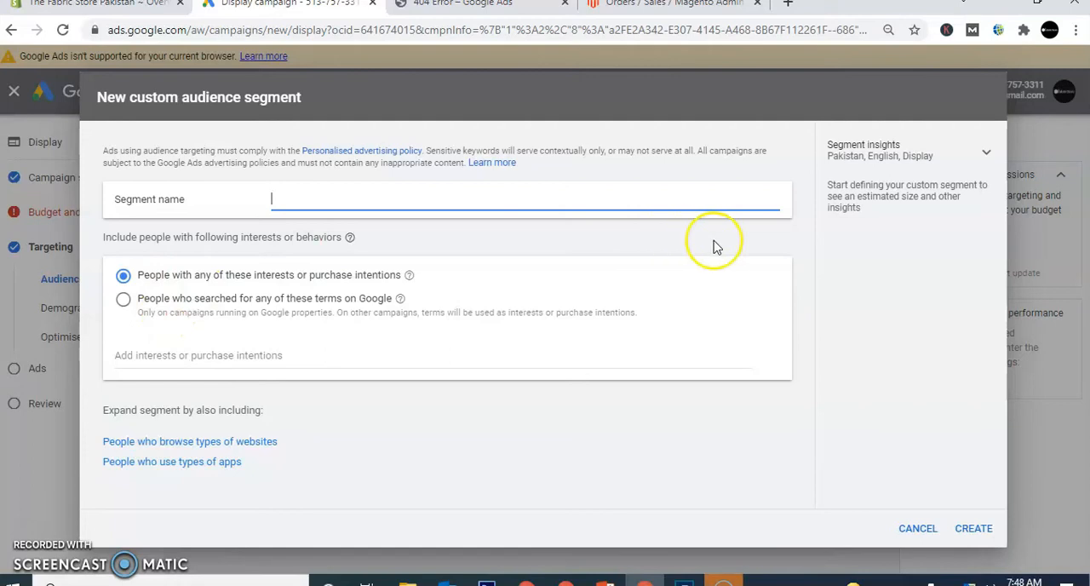
left_click(124, 300)
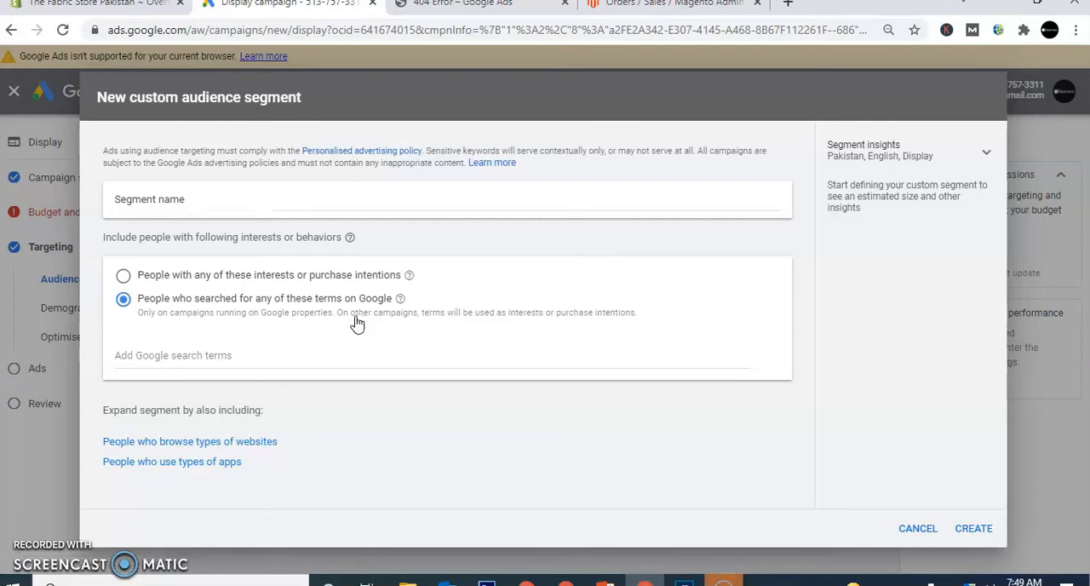
- Look up search term ideas for "ladies dress" and add "ladies designer dress suits online shopping" to the custom segment
left_click(205, 358)
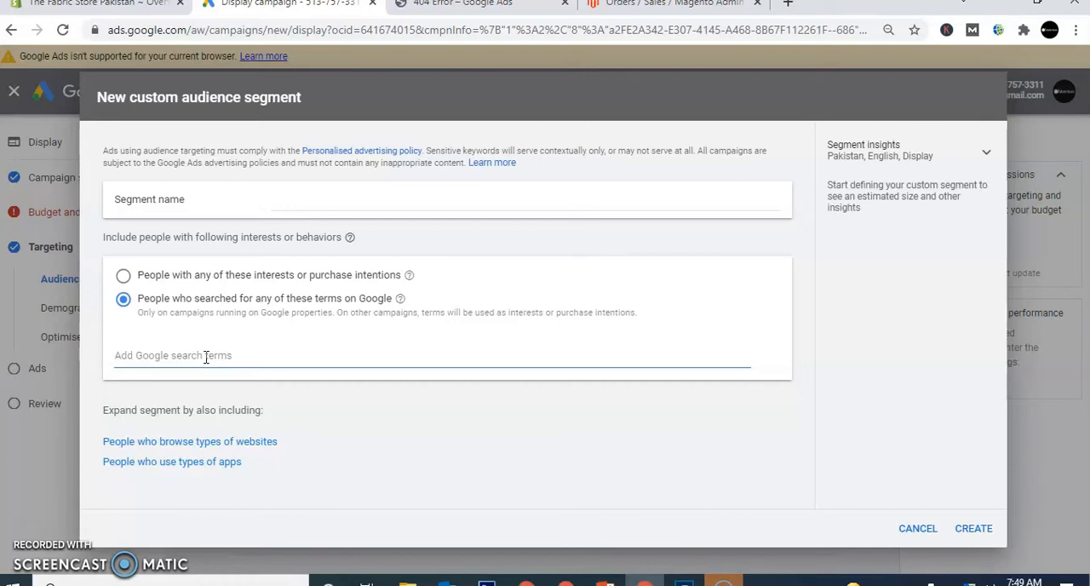
type("ladies")
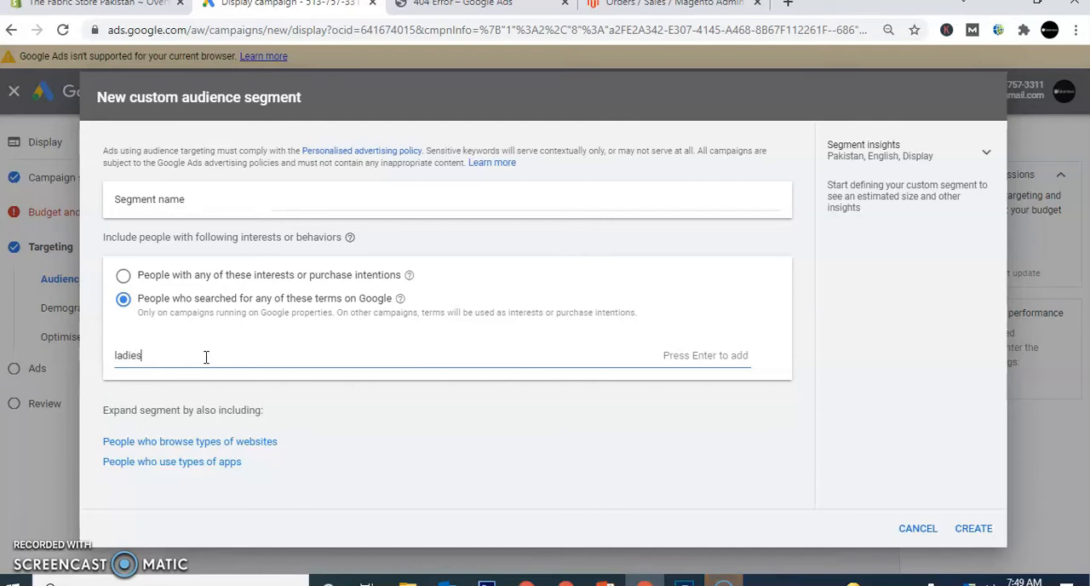
type(" dress")
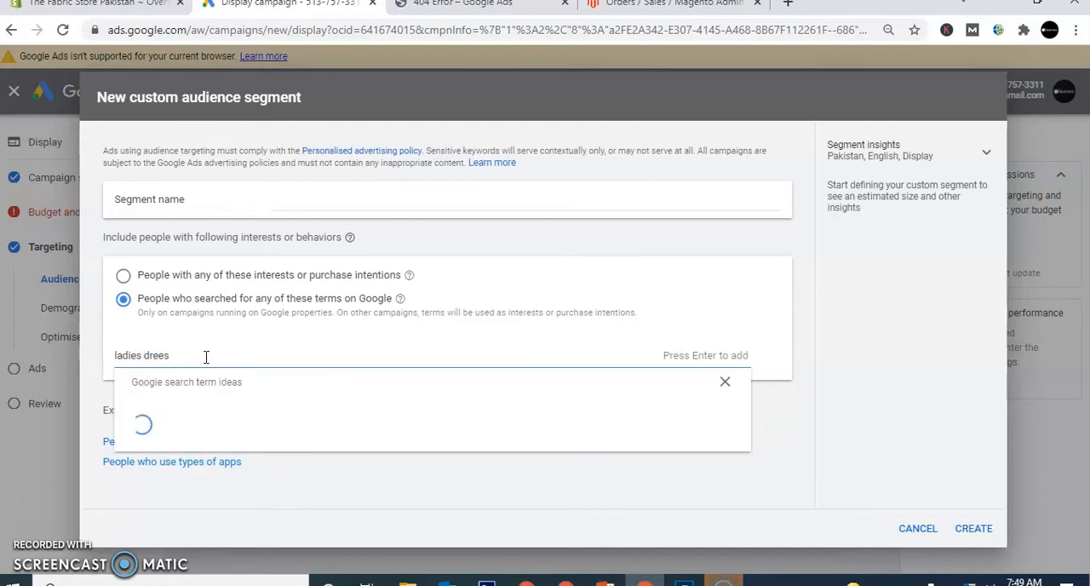
type("s in pakis")
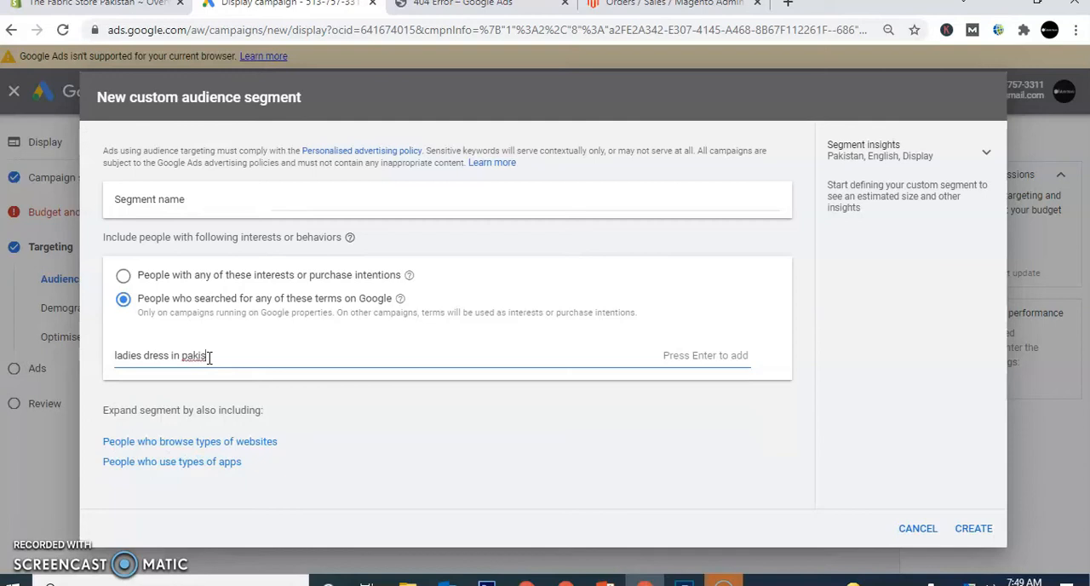
key("BackSpace")
key("BackSpace")
key("BackSpace")
key("BackSpace")
key("BackSpace")
key("BackSpace")
key("BackSpace")
key("BackSpace")
key("BackSpace")
key("BackSpace")
key("BackSpace")
key("BackSpace")
key("BackSpace")
key("BackSpace")
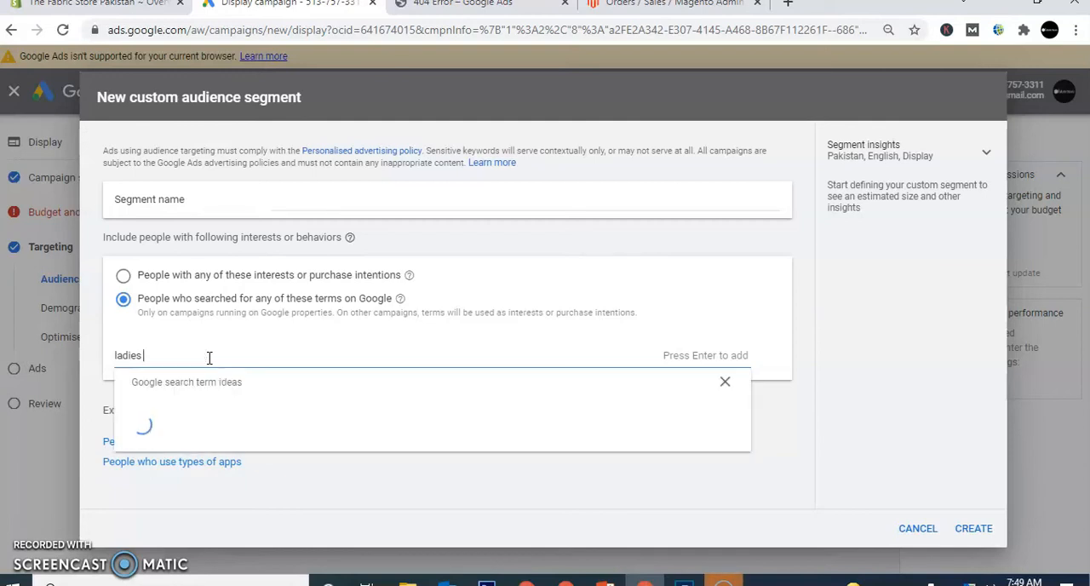
type("dress")
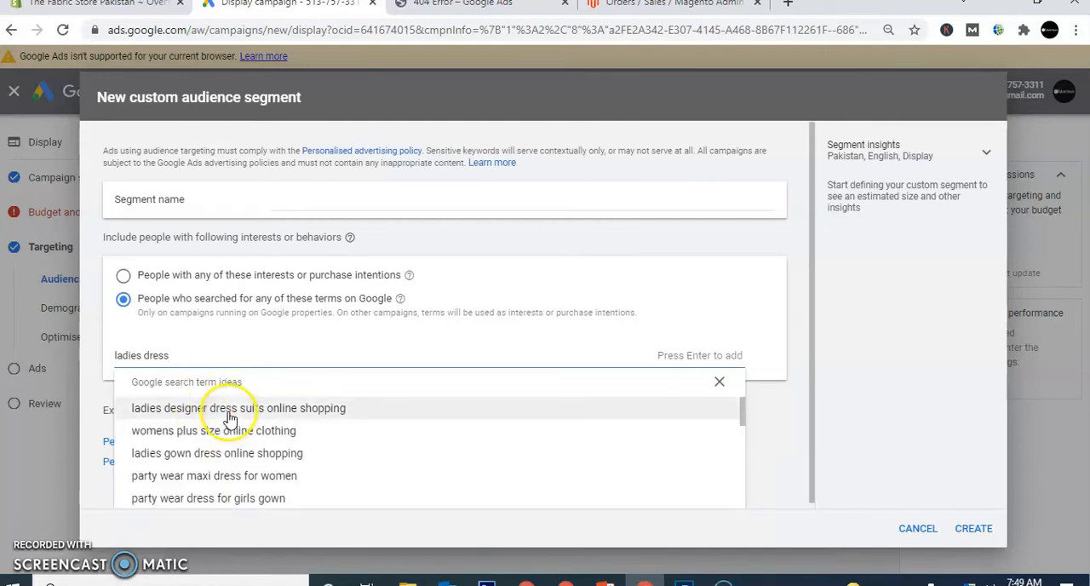
left_click(229, 418)
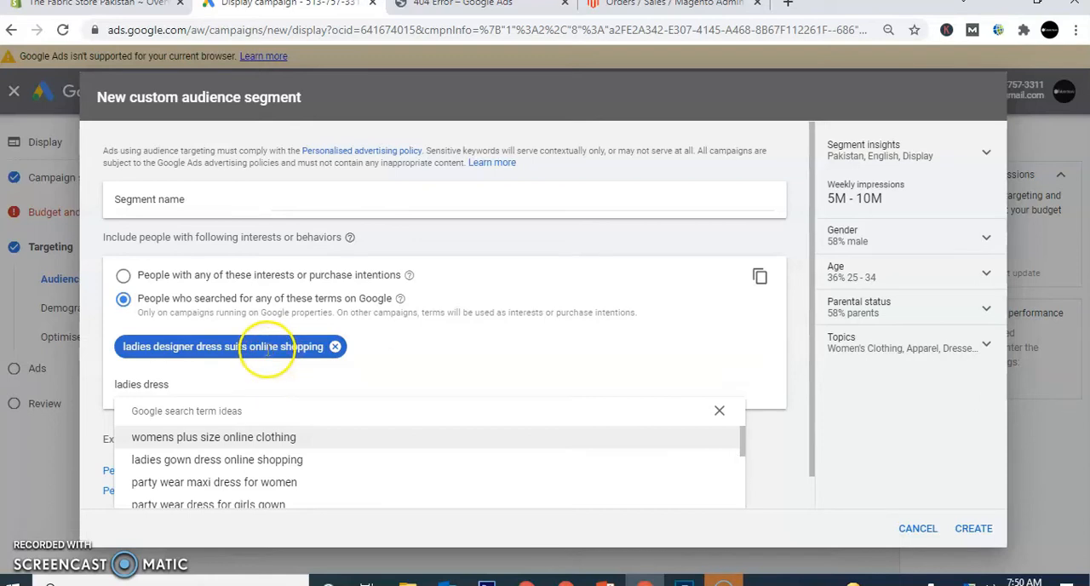
- Remove the search term and replace the search-terms criterion with people who browse types of websites
left_click(336, 347)
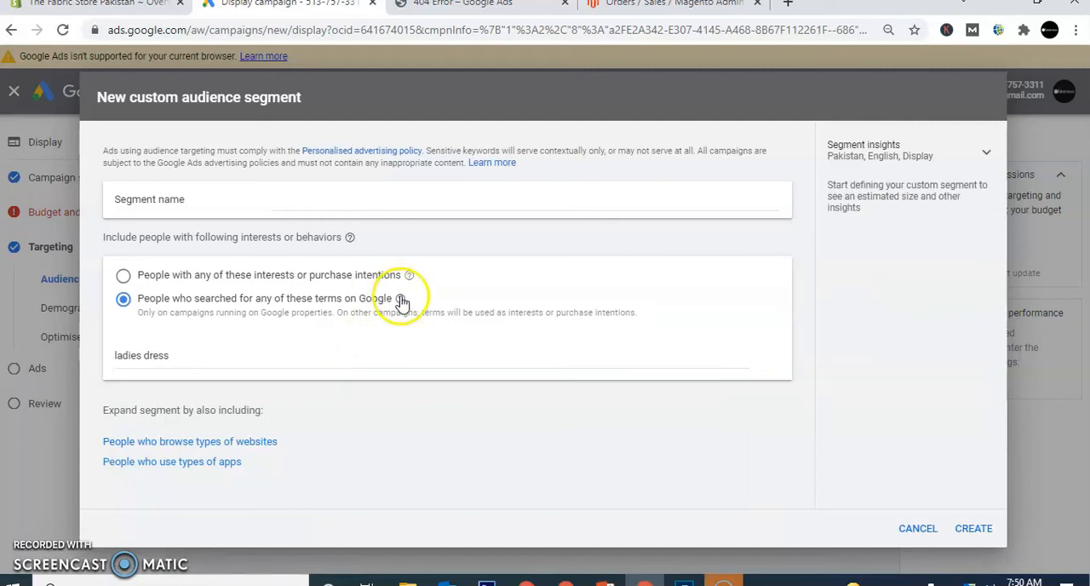
left_click(262, 442)
left_click(766, 275)
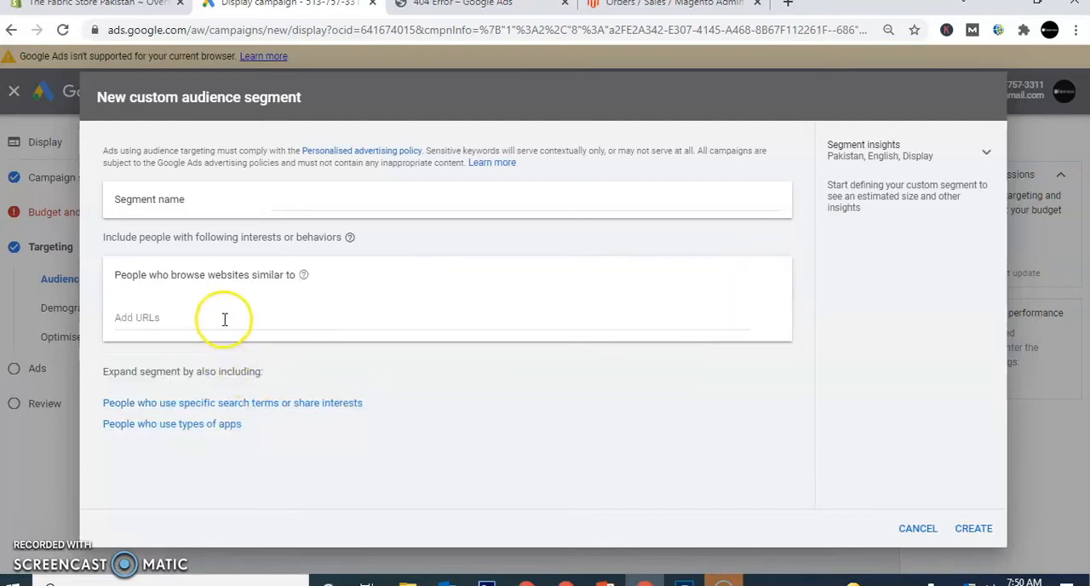
left_click(225, 318)
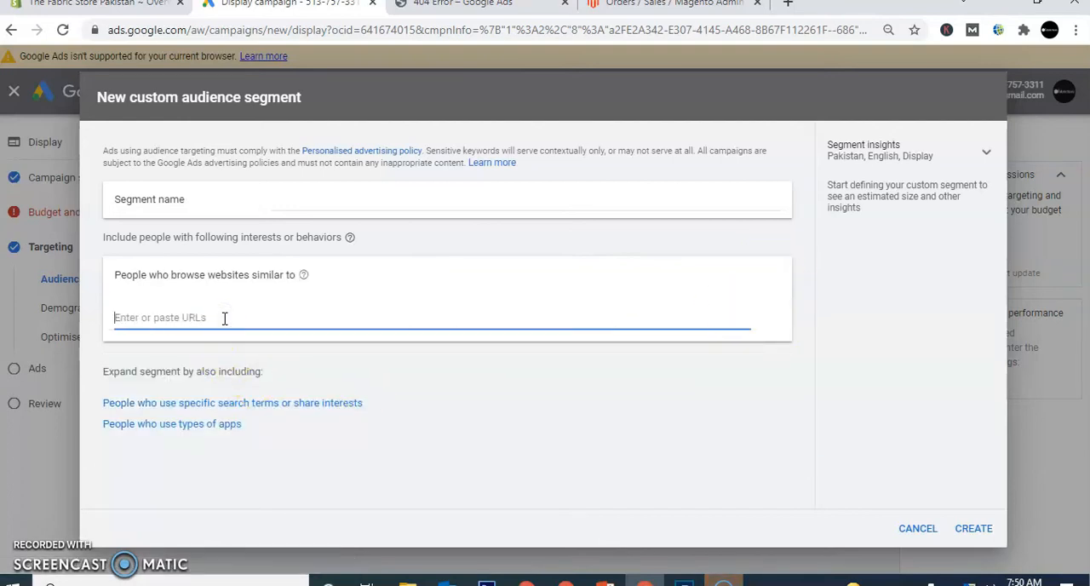
type("www.")
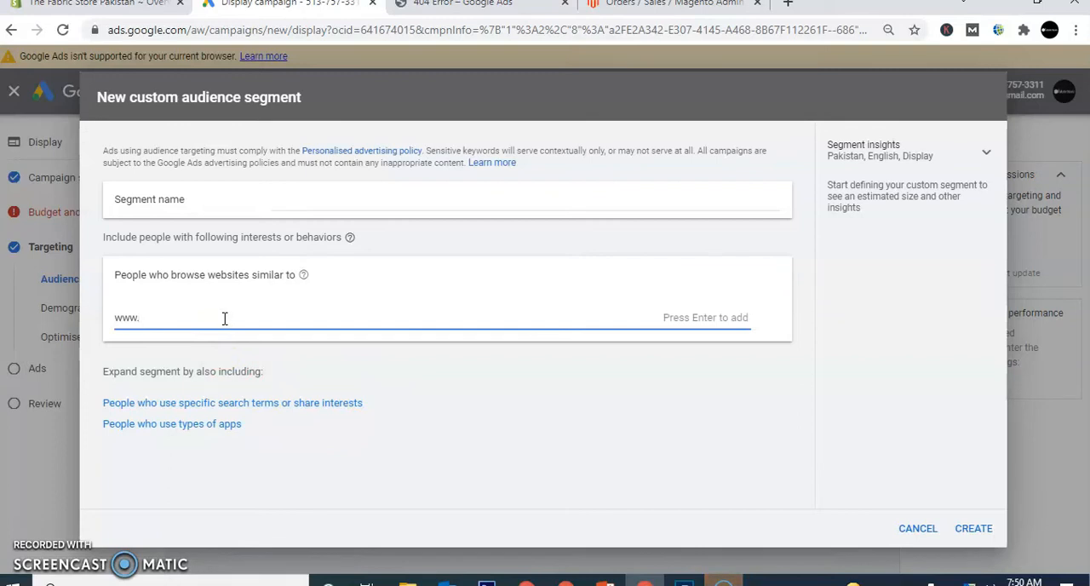
type("bareeze.com.pk")
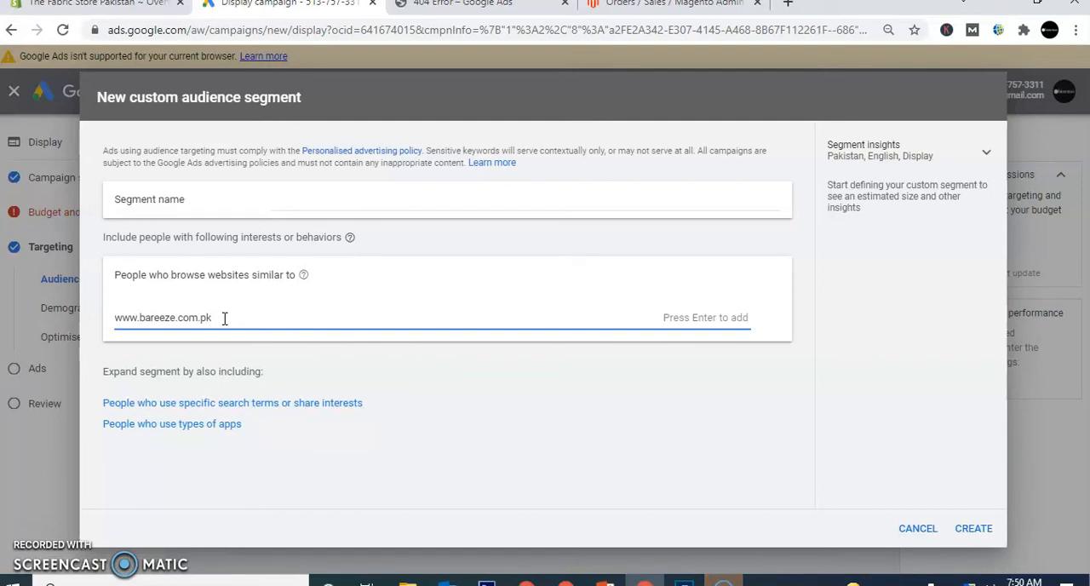
key("Return")
type("www.s")
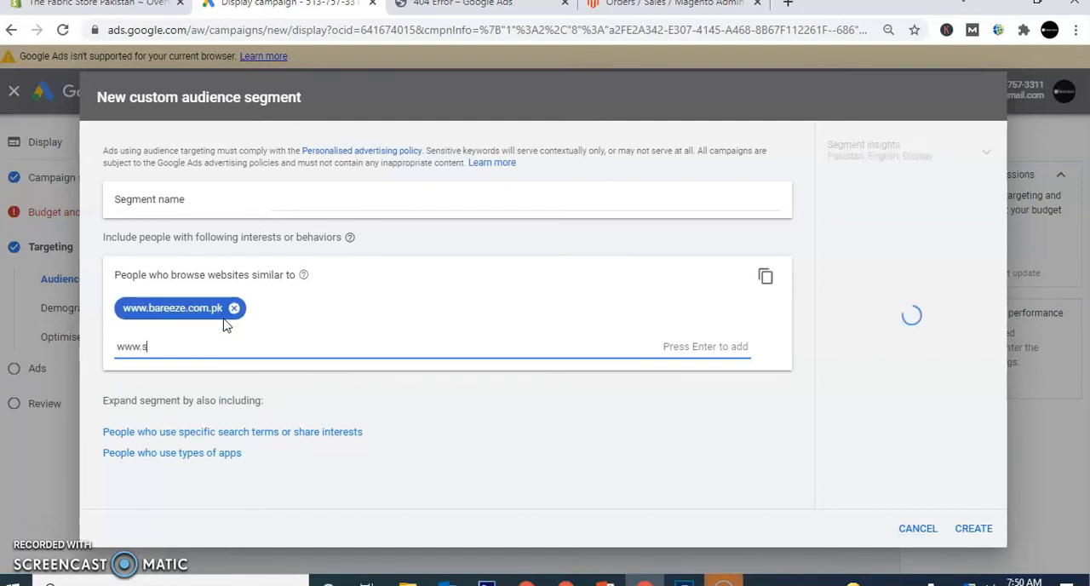
type("apph")
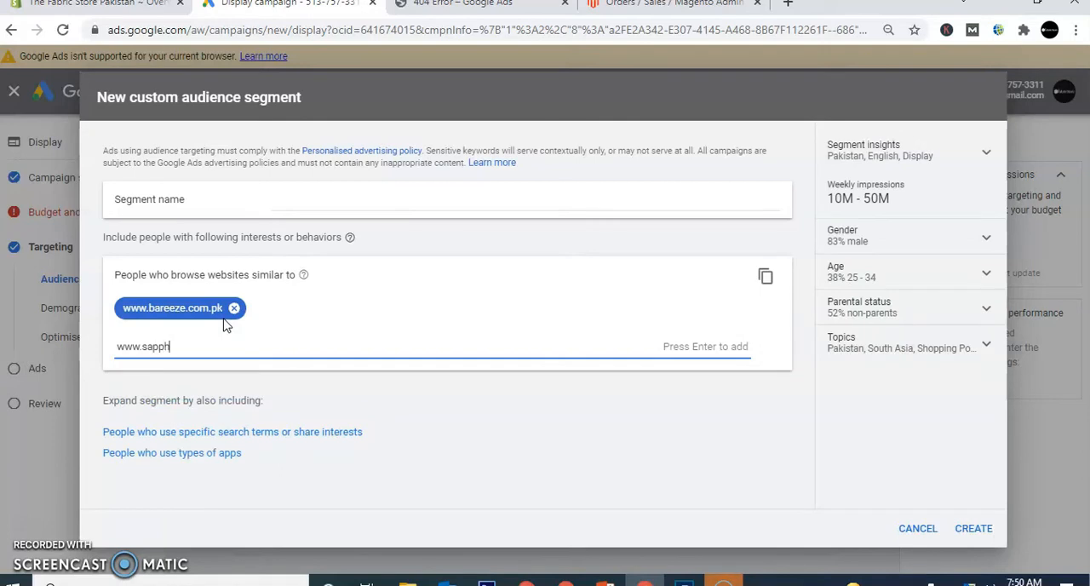
type("ire.com")
key("Return")
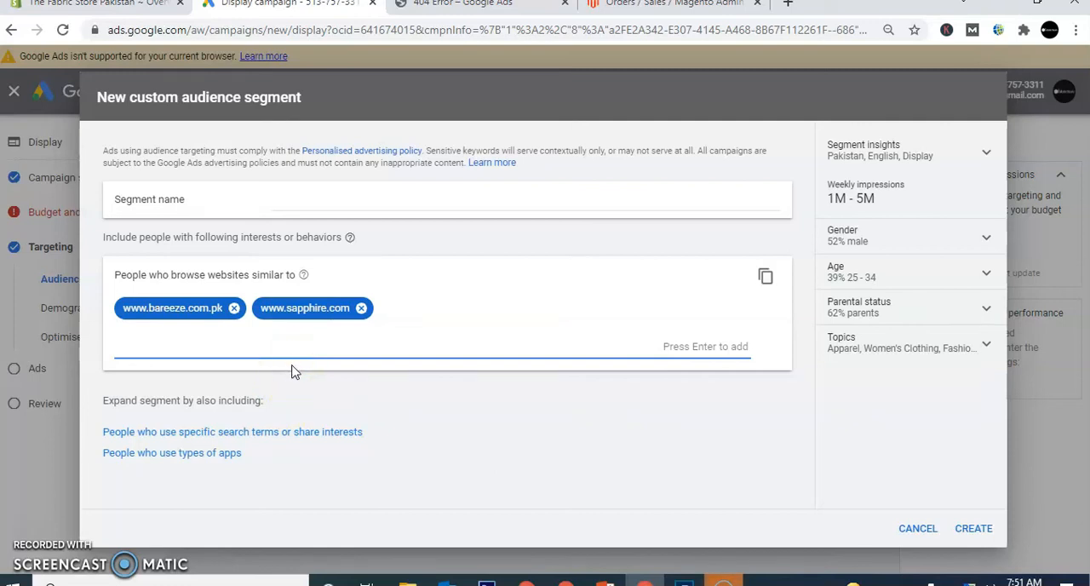
left_click(915, 530)
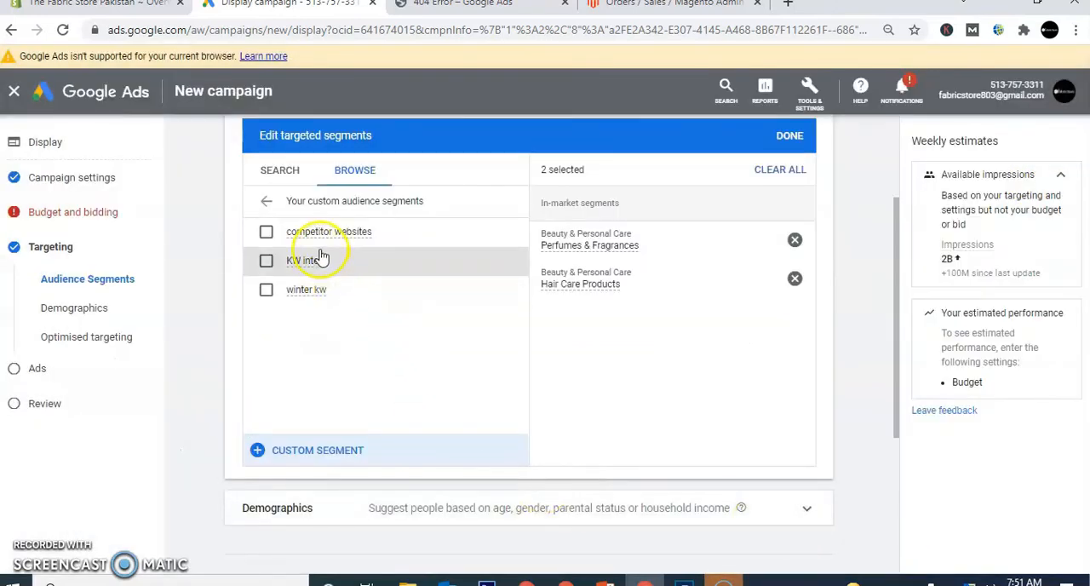
- View the details of the competitor websites, KW intent and winter kw custom segments, and return to the segment categories
mouse_move(320, 243)
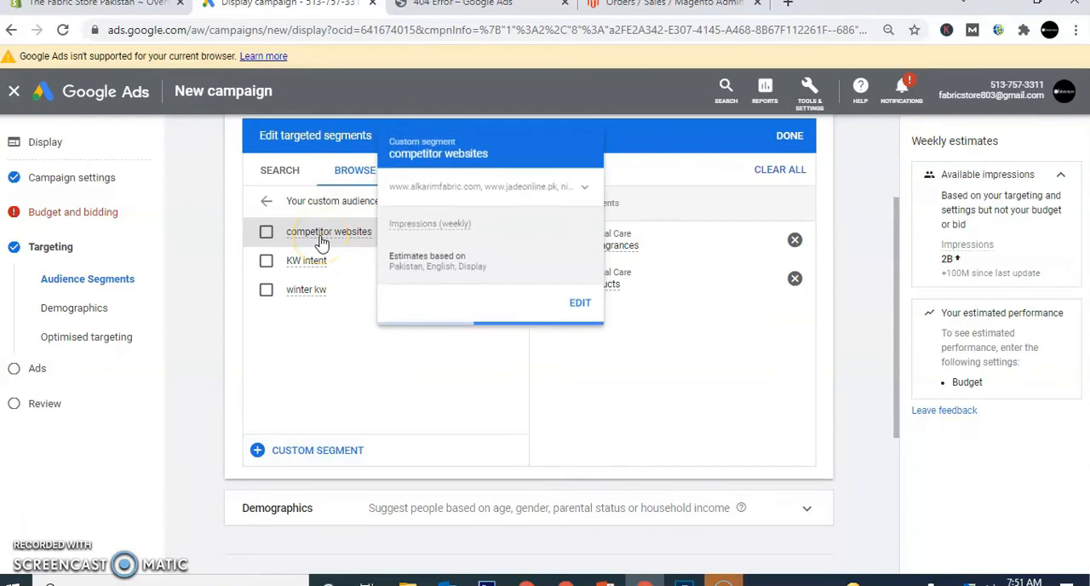
mouse_move(308, 260)
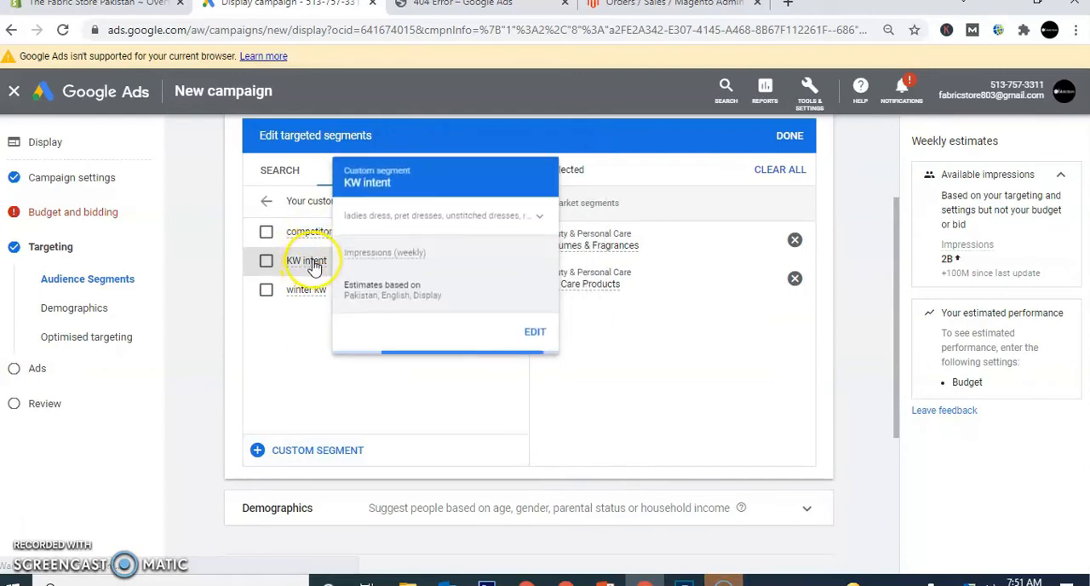
mouse_move(302, 290)
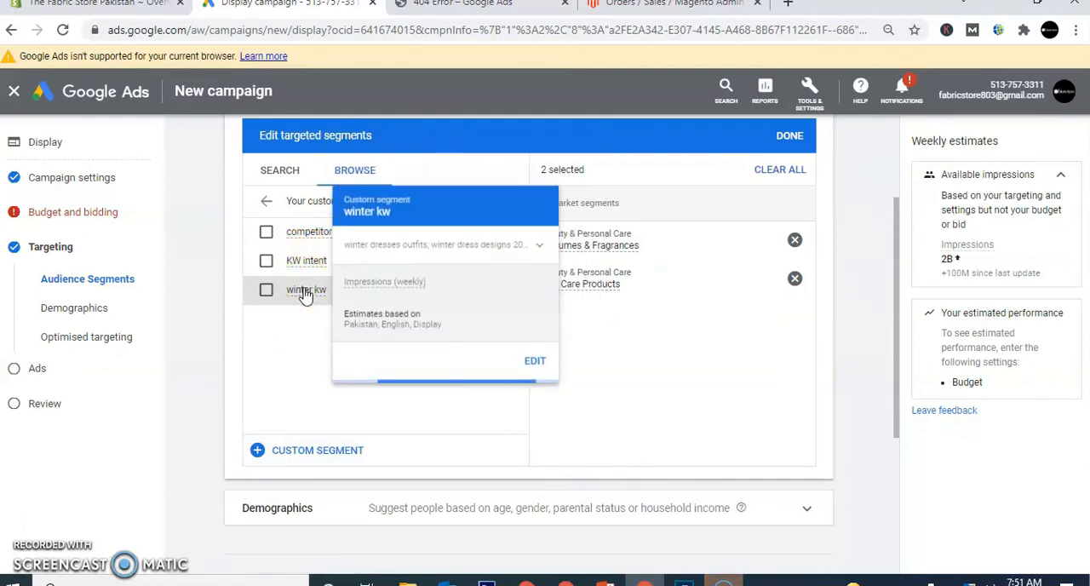
left_click(268, 202)
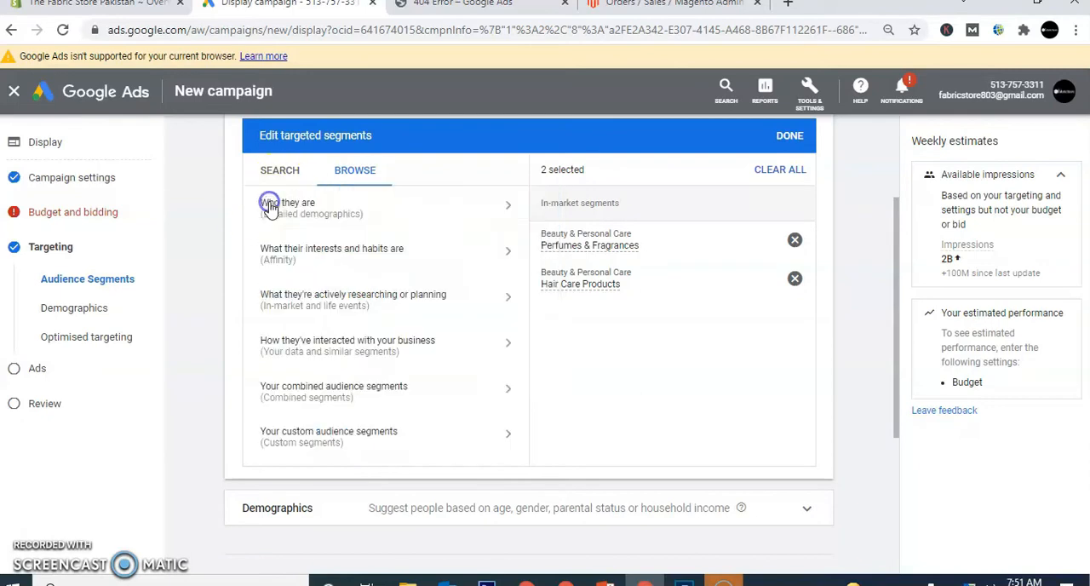
- Switch to PowerPoint to check the Similar Audience entry on the funnel slide, and return to the Google Ads campaign
left_click(606, 583)
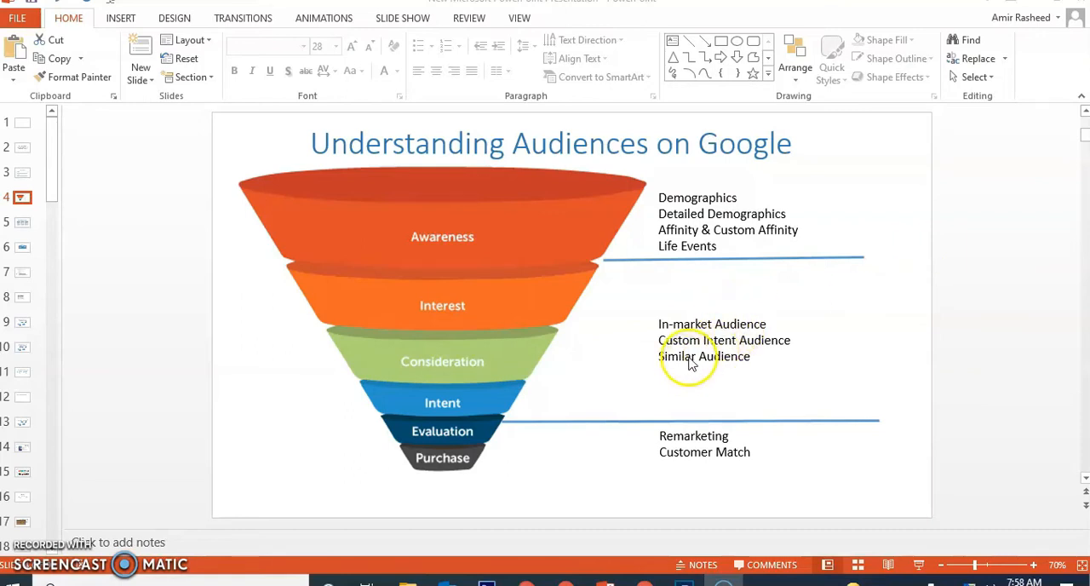
left_click(644, 583)
left_click(315, 7)
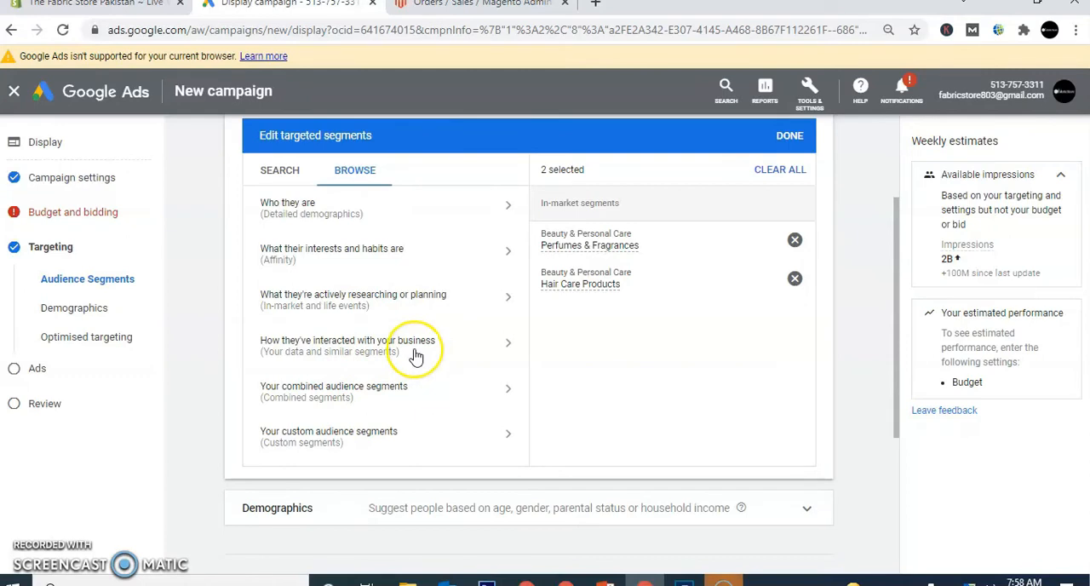
- Remove the Hair Care Products and Perfumes & Fragrances segments from the targeting, and open the category for your data and similar segments
left_click(795, 278)
left_click(794, 243)
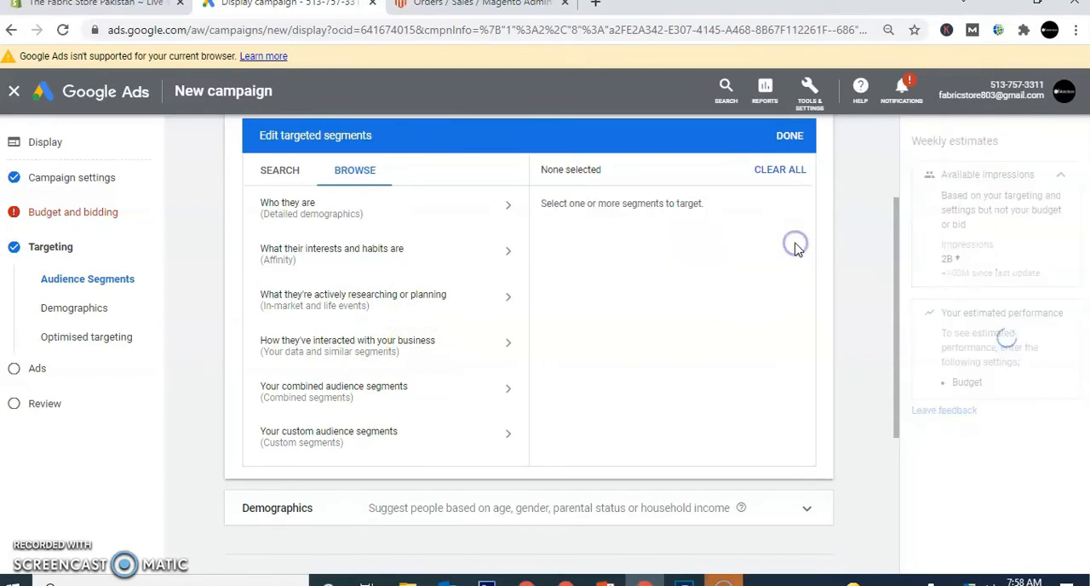
left_click(384, 356)
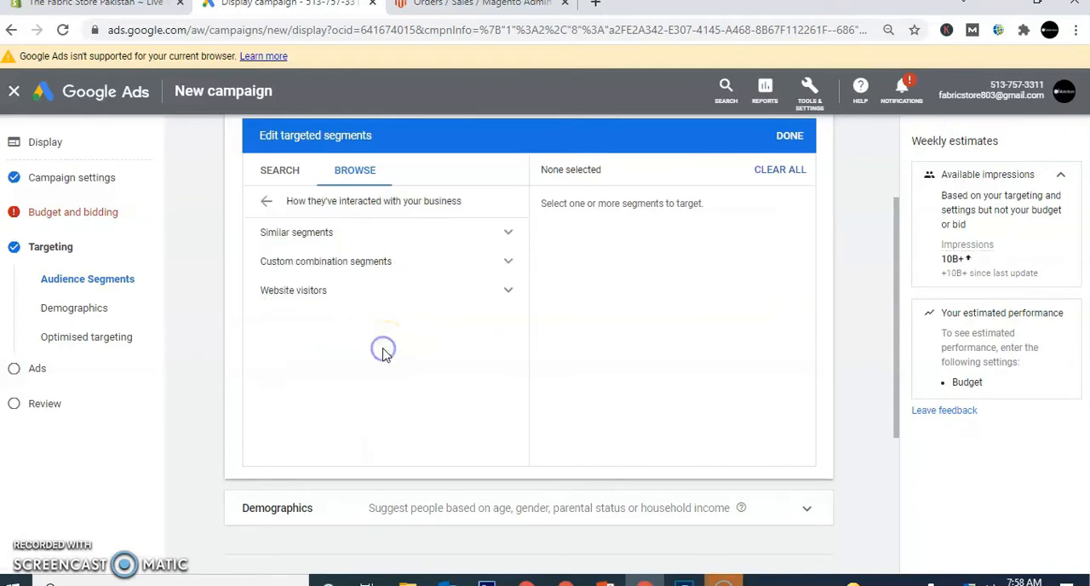
- Expand the similar segments list, view the details of Similar to All Users, and collapse the list
left_click(356, 240)
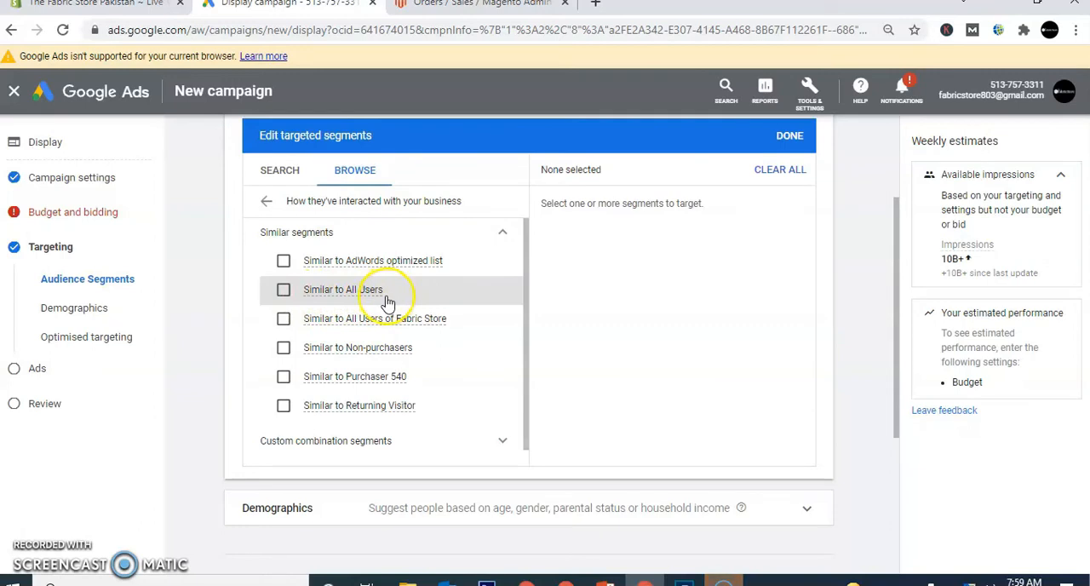
mouse_move(385, 300)
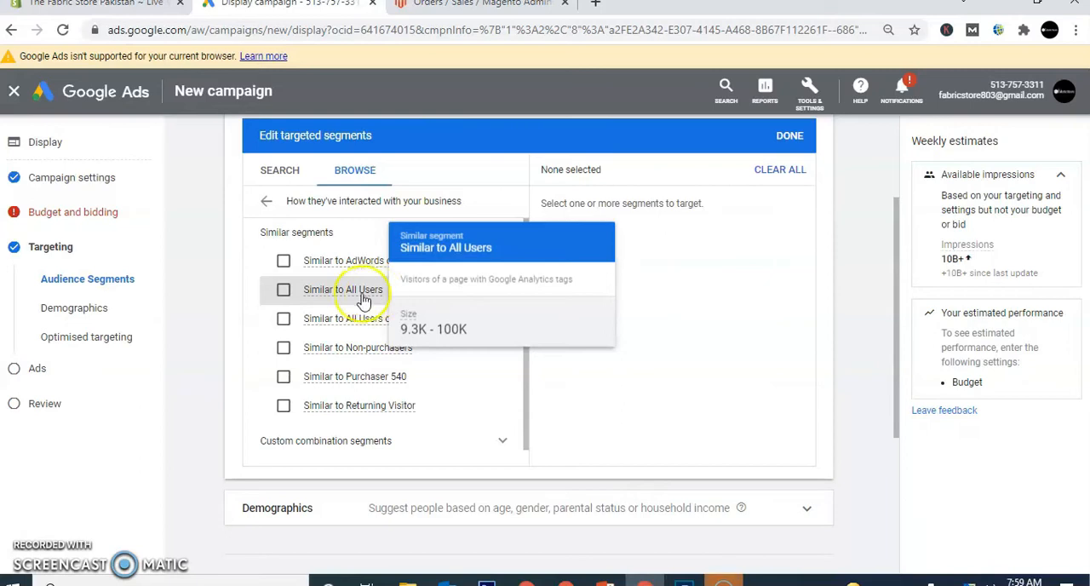
left_click(284, 298)
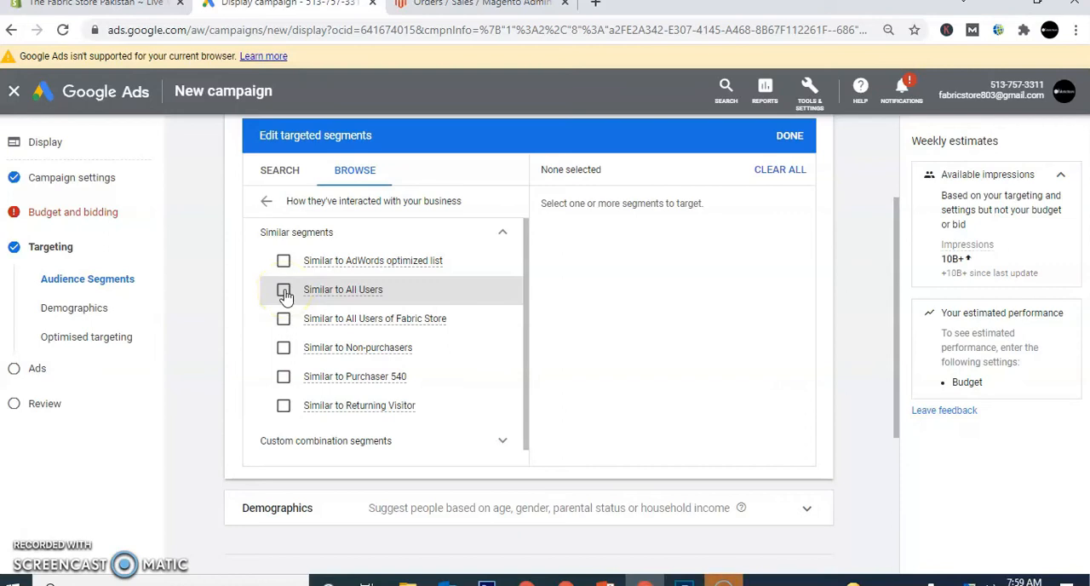
left_click(499, 235)
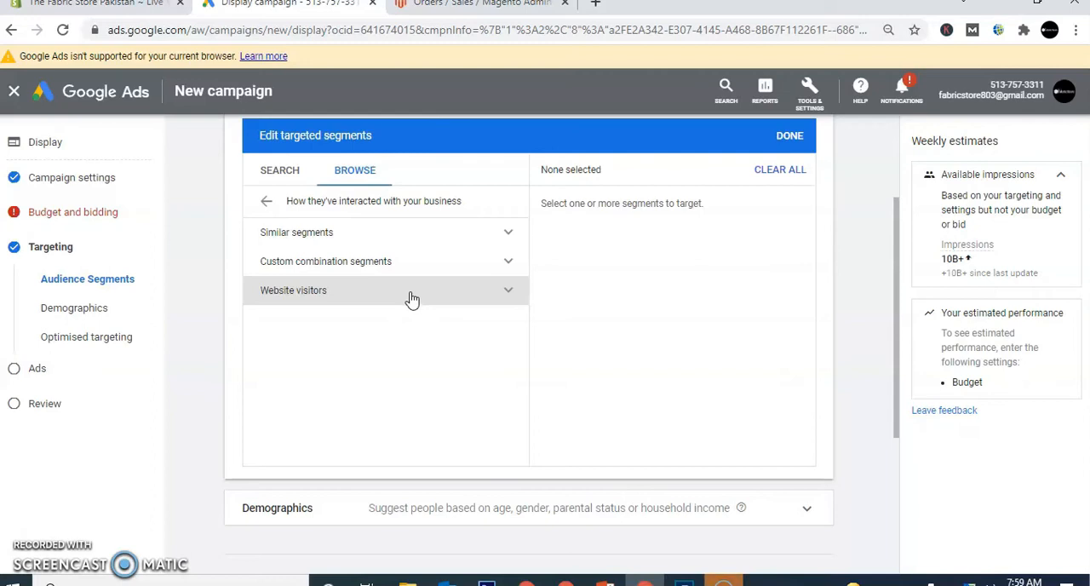
- Review the Similar to Purchaser 540, Returning Visitor and All Users of Fabric Store segments, and collapse the similar segments list
left_click(394, 245)
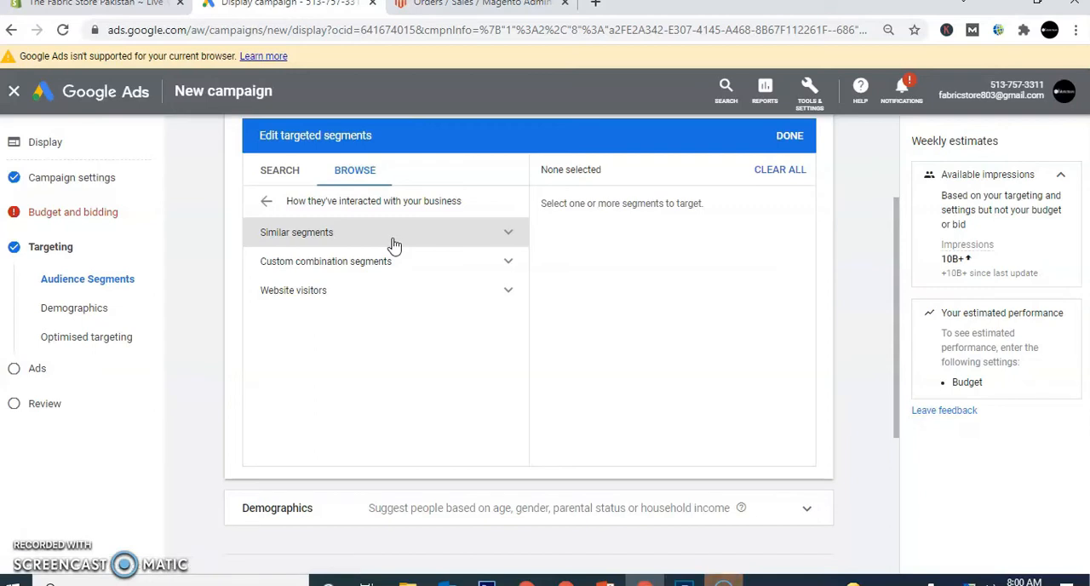
left_click(392, 244)
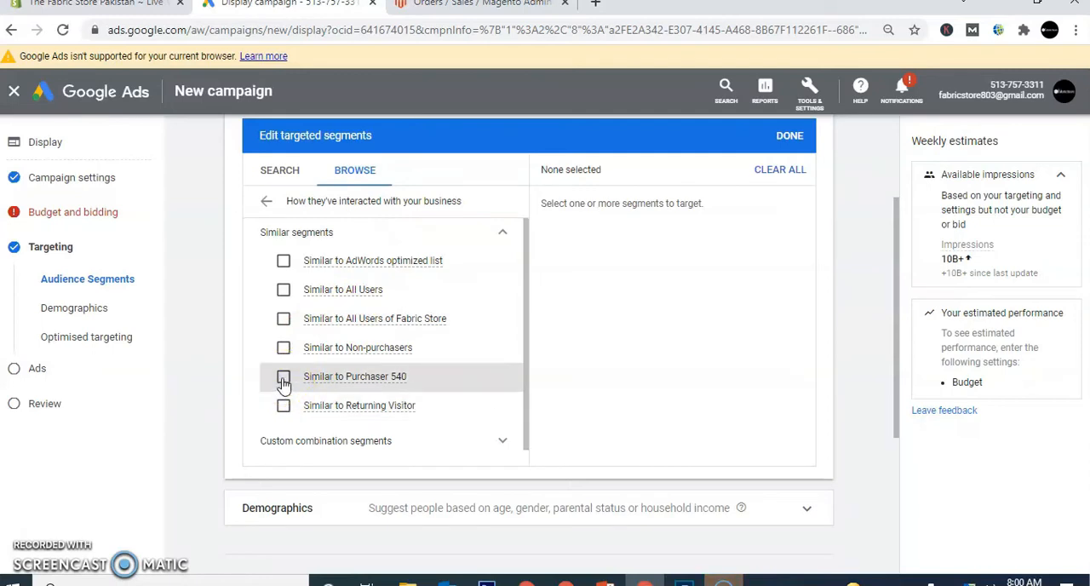
mouse_move(362, 385)
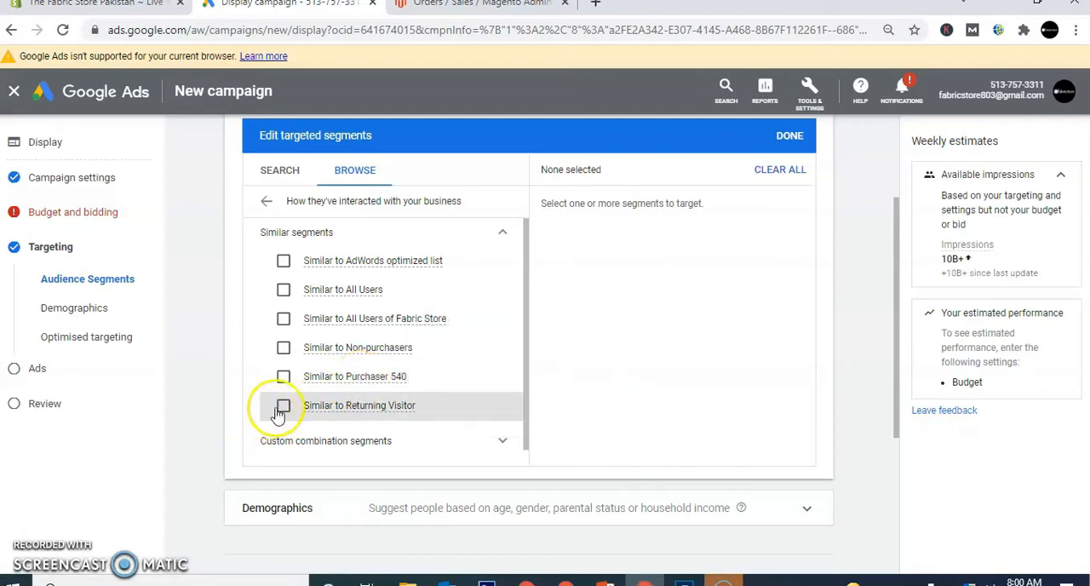
mouse_move(331, 410)
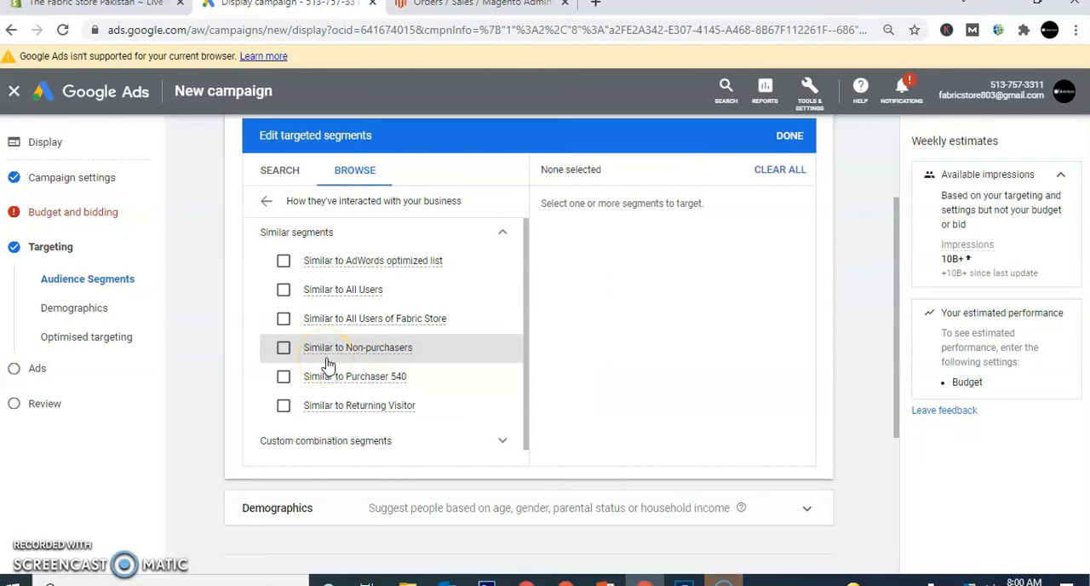
mouse_move(330, 327)
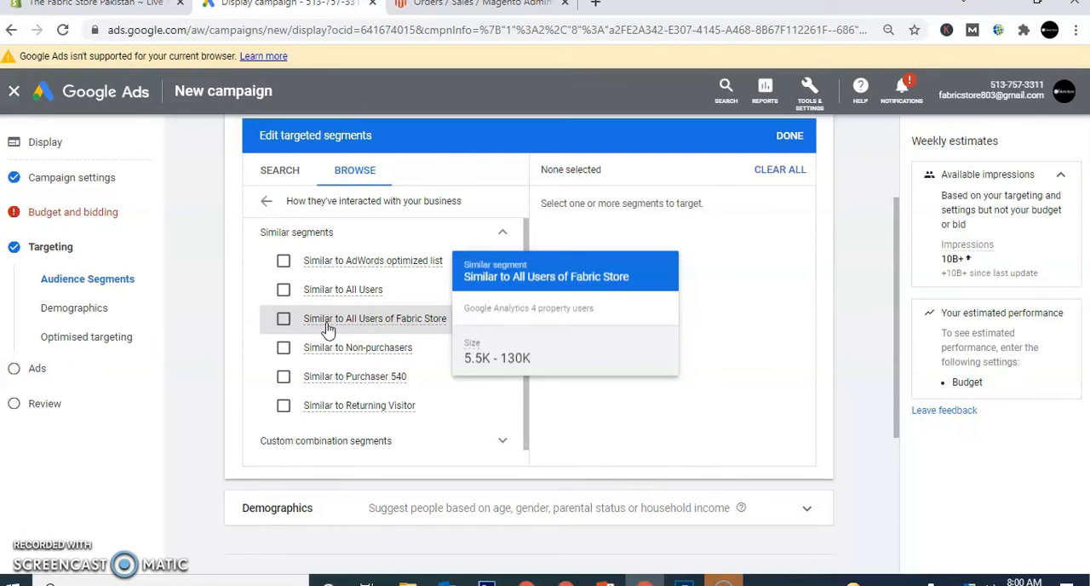
left_click(502, 235)
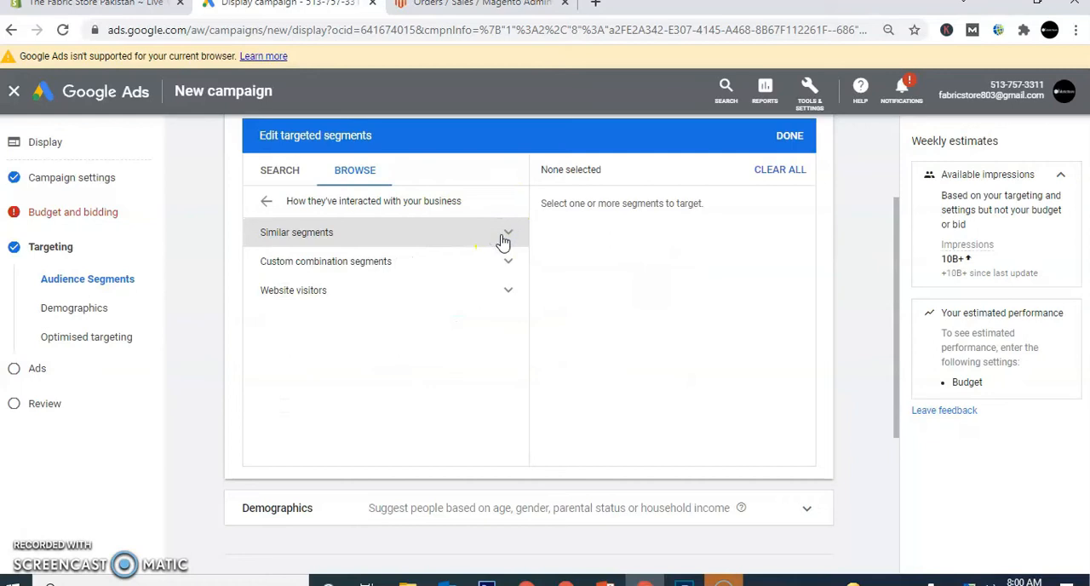
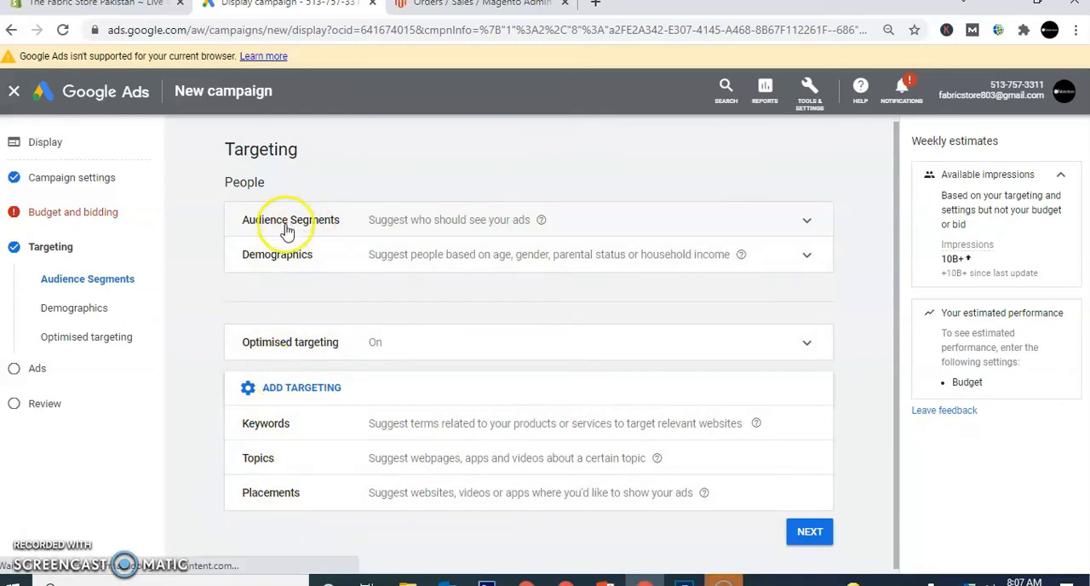
- Add Placements to the campaign's content targeting and search the placements for "pakistani cooking"
left_click(290, 501)
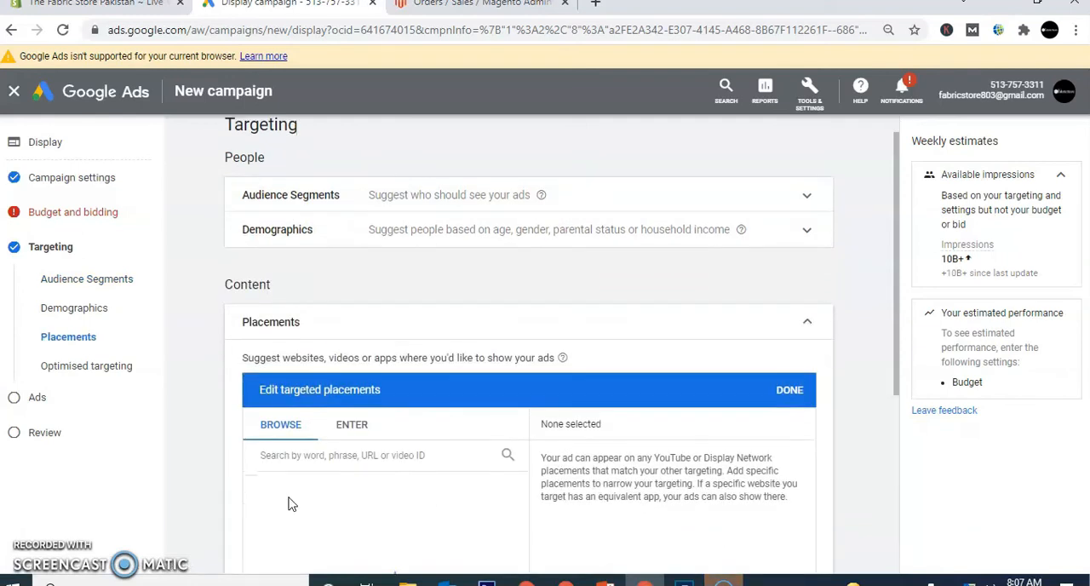
scroll(292, 504, "down", 2)
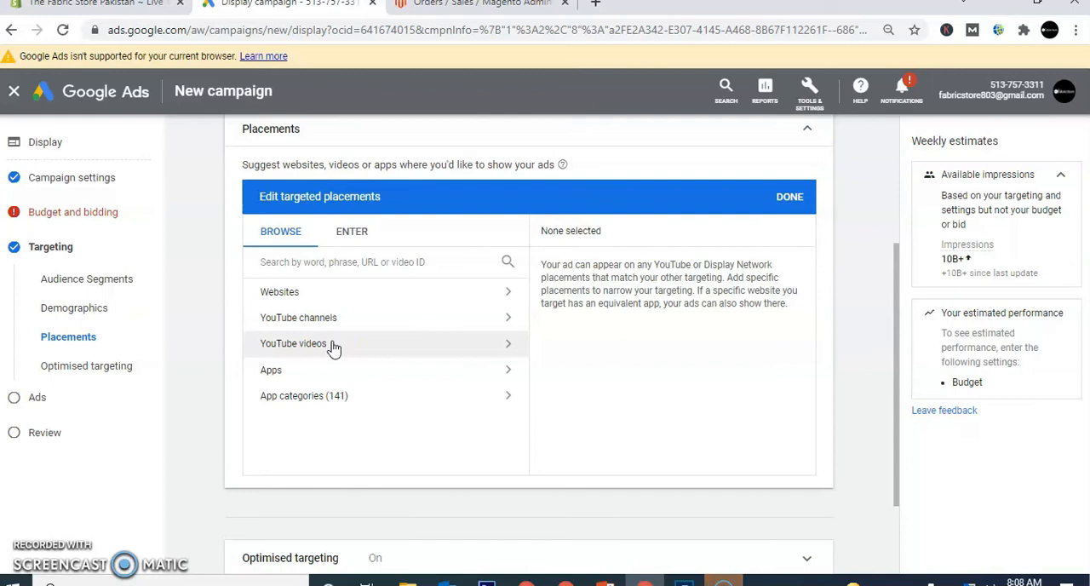
left_click(328, 267)
type("pakis")
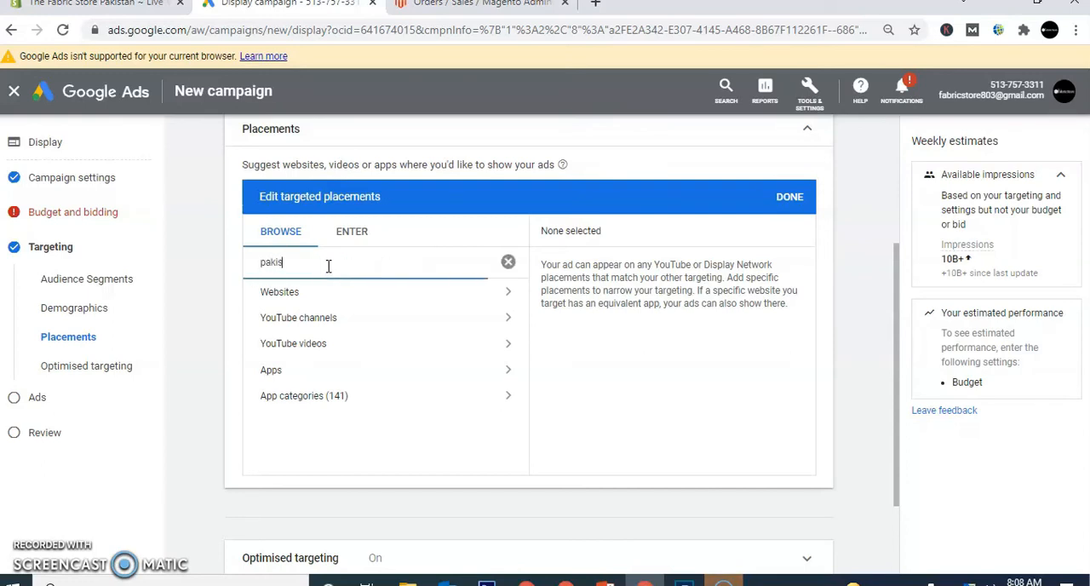
type("tani cooking")
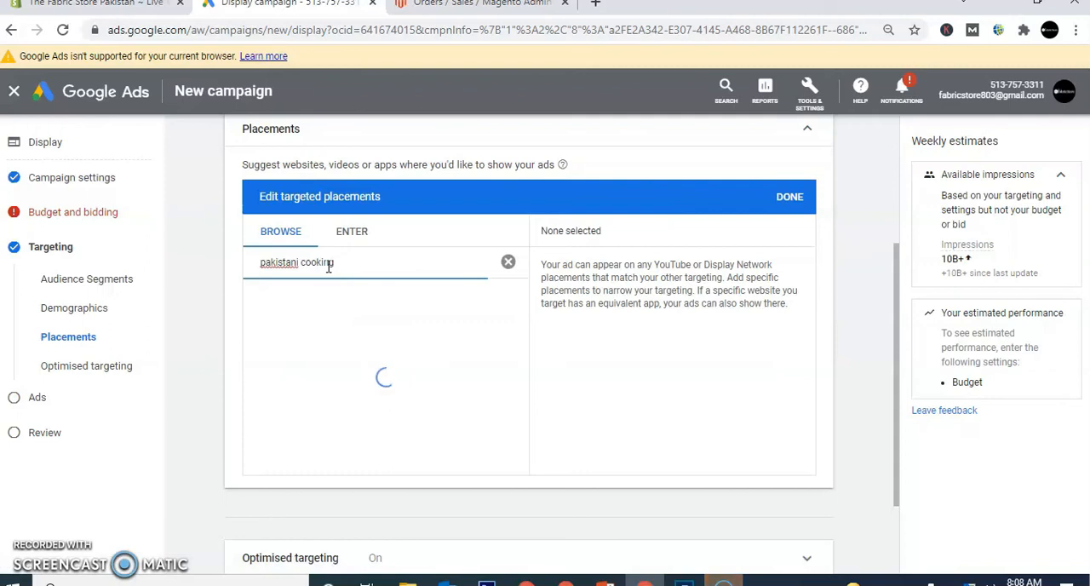
left_click(305, 294)
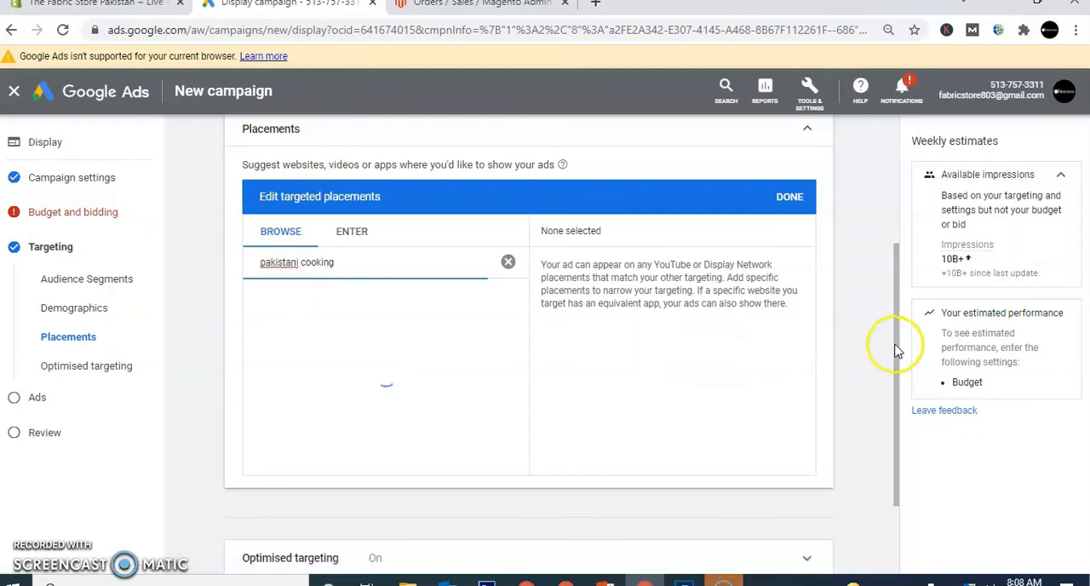
left_click_drag(896, 343, 898, 231)
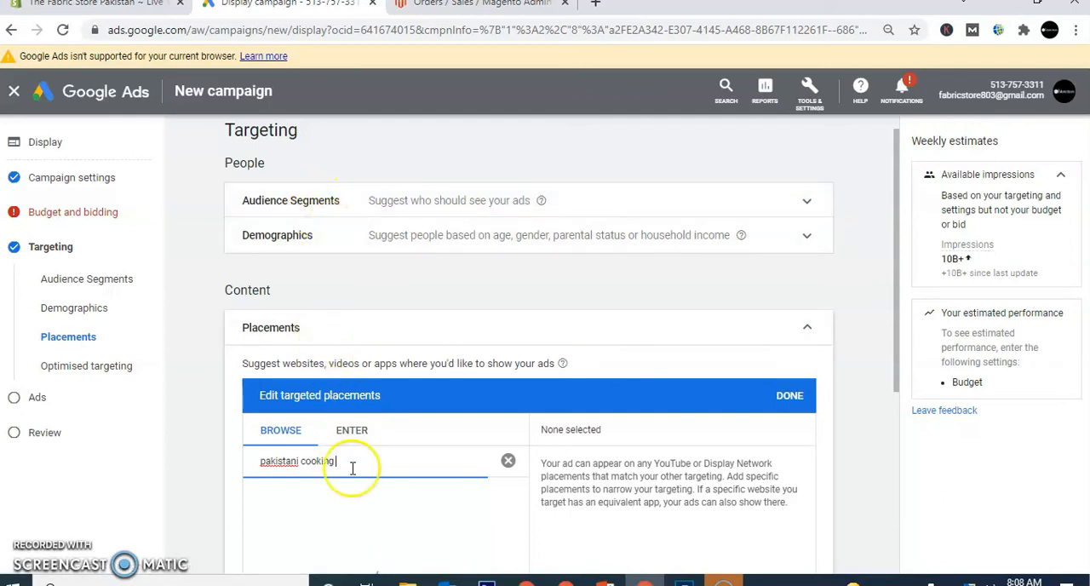
left_click(389, 499)
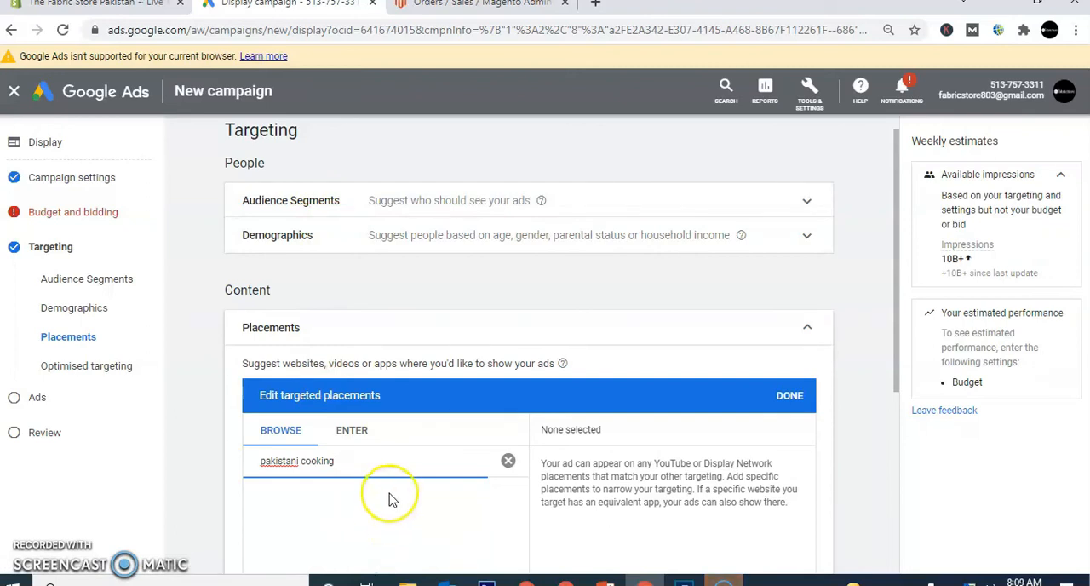
left_click(390, 451)
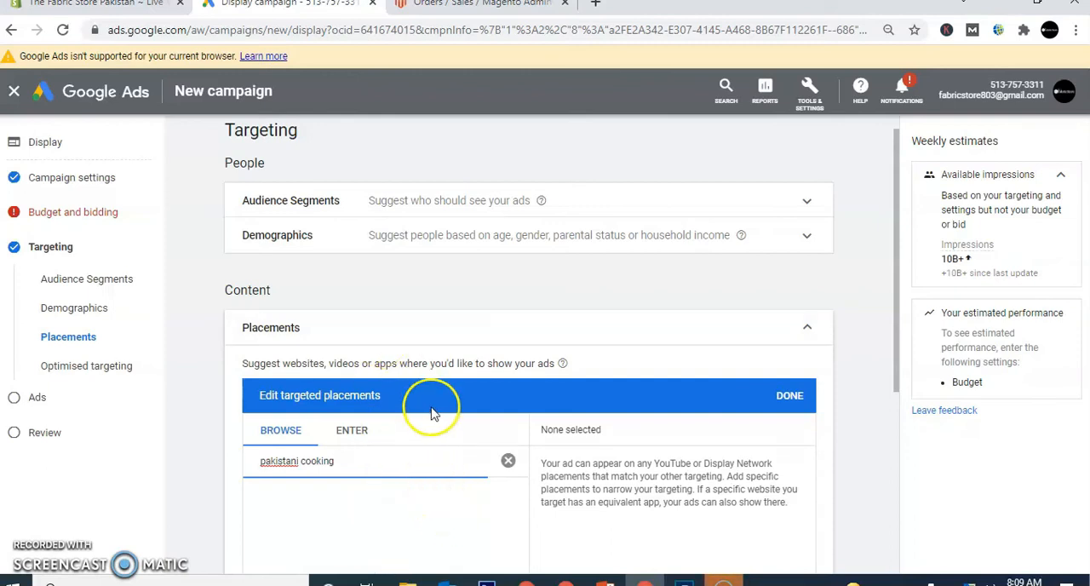
left_click(412, 302)
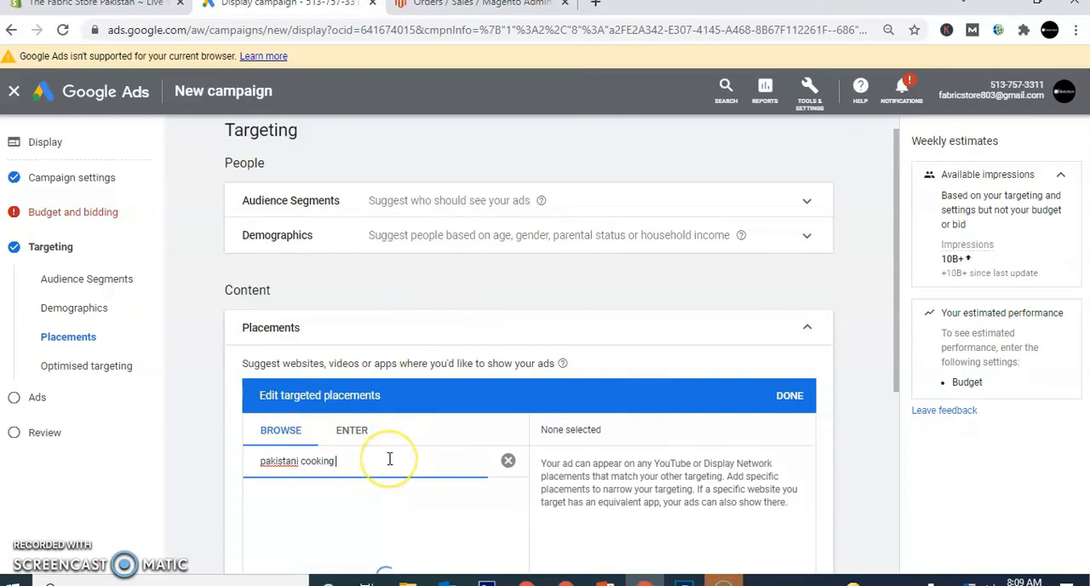
left_click_drag(897, 302, 910, 399)
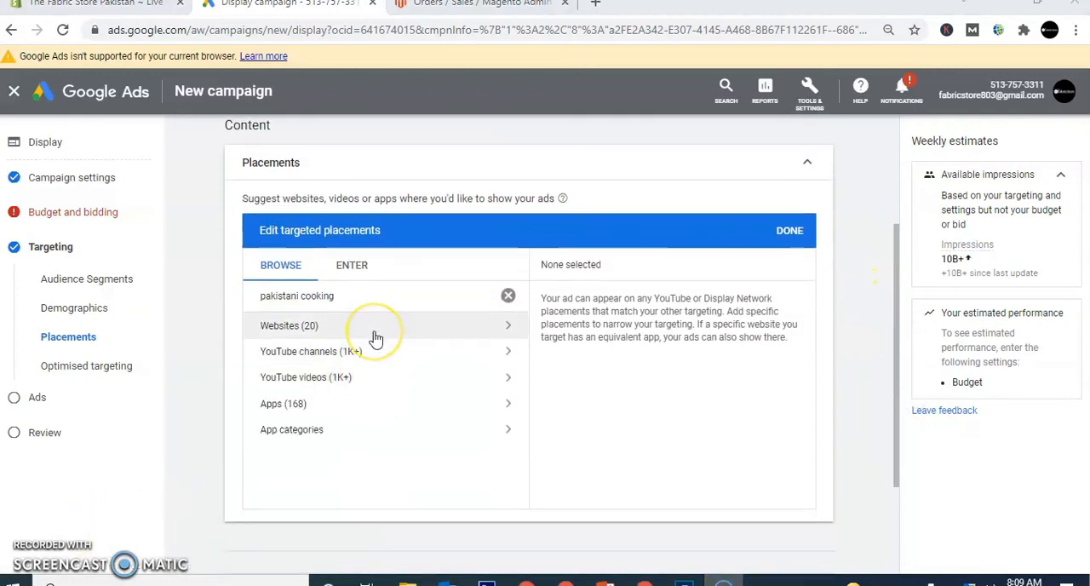
- Open the website results for pakistani cooking, select allrecipes.com as a targeted placement, and copy its address
left_click(371, 359)
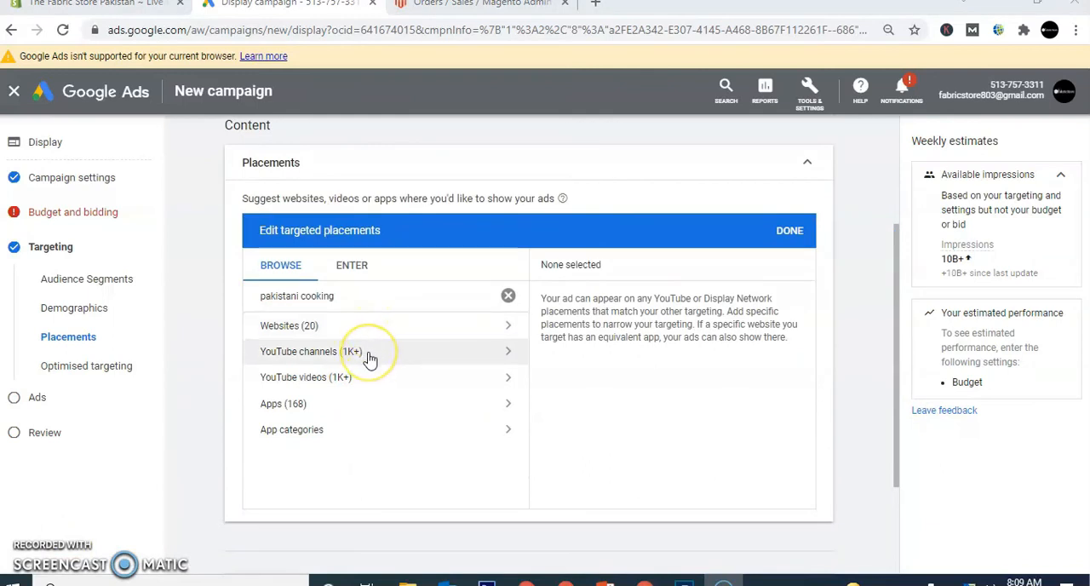
left_click(367, 382)
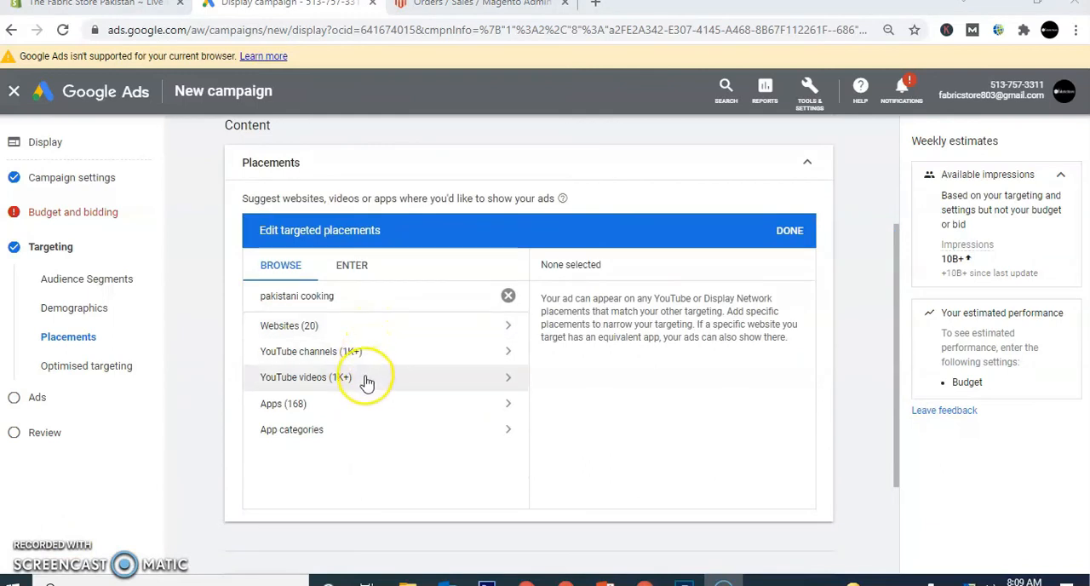
left_click(350, 407)
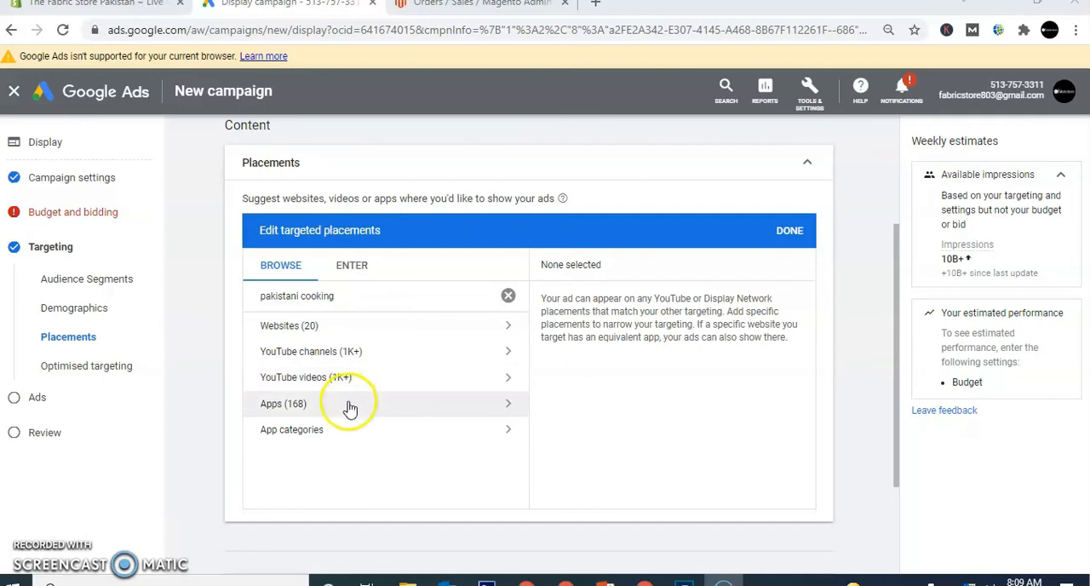
left_click(443, 333)
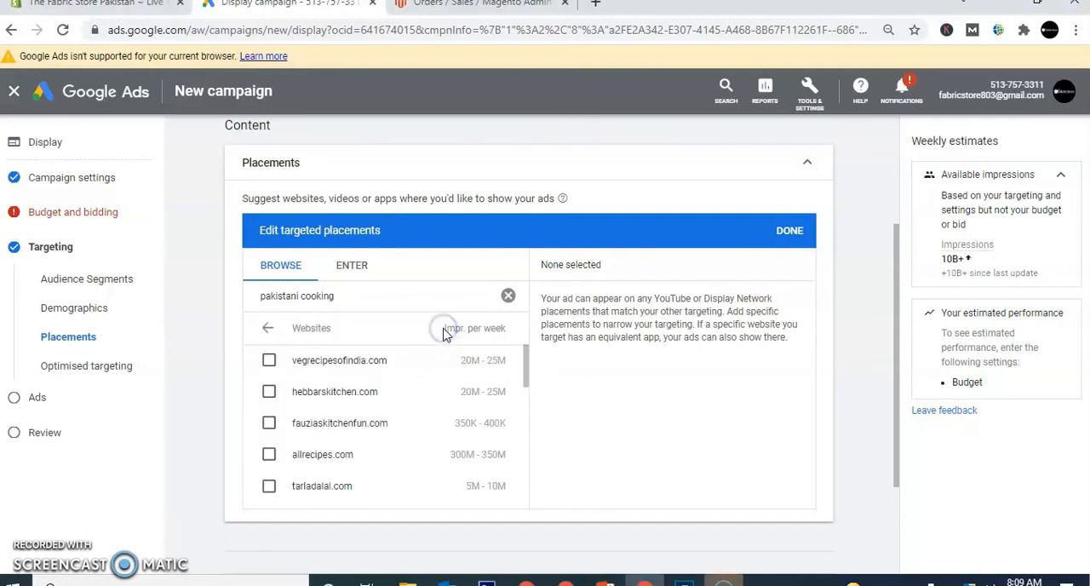
left_click_drag(526, 375, 527, 377)
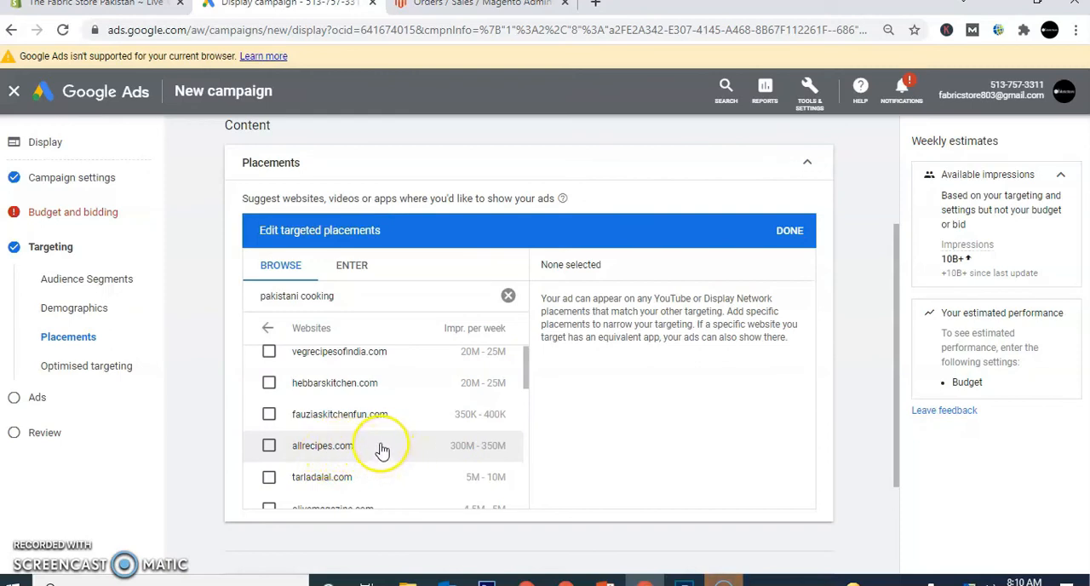
left_click_drag(353, 447, 293, 457)
key("ctrl+c")
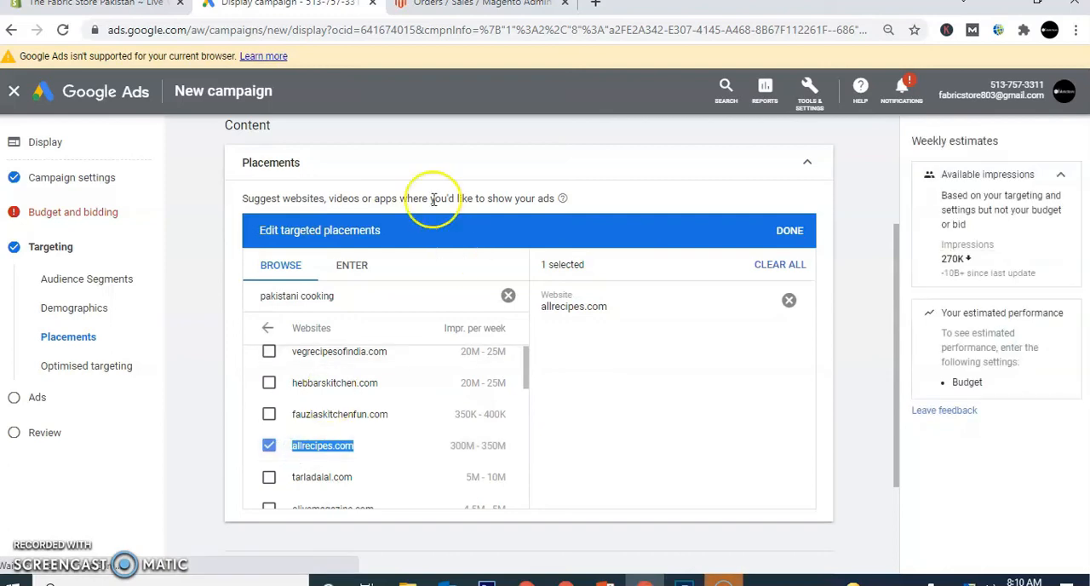
- Open allrecipes.com in a new browser tab, checking it against the selected placement in the campaign
left_click(596, 7)
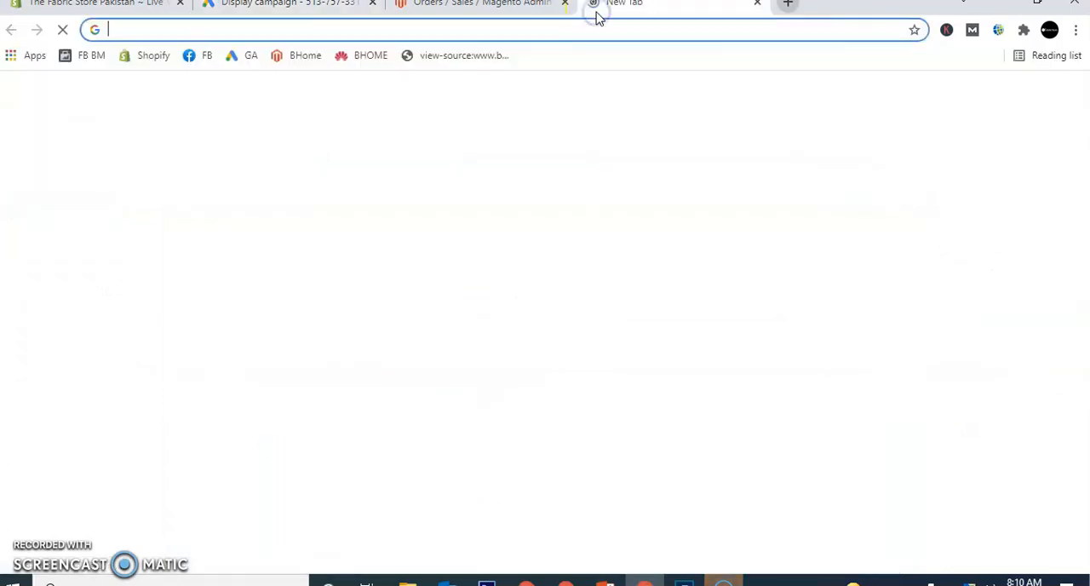
key("ctrl+v")
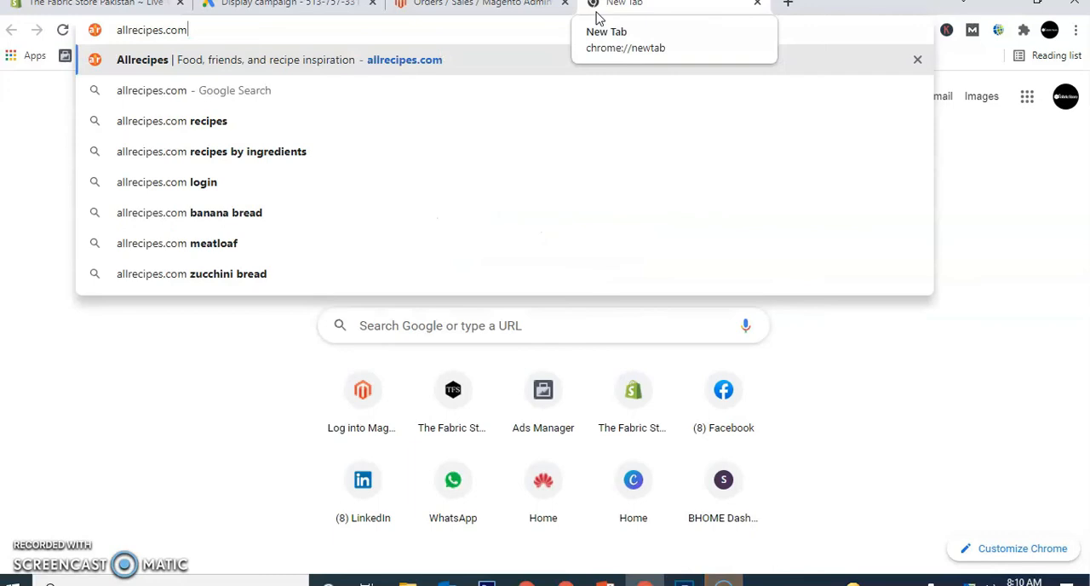
key("Return")
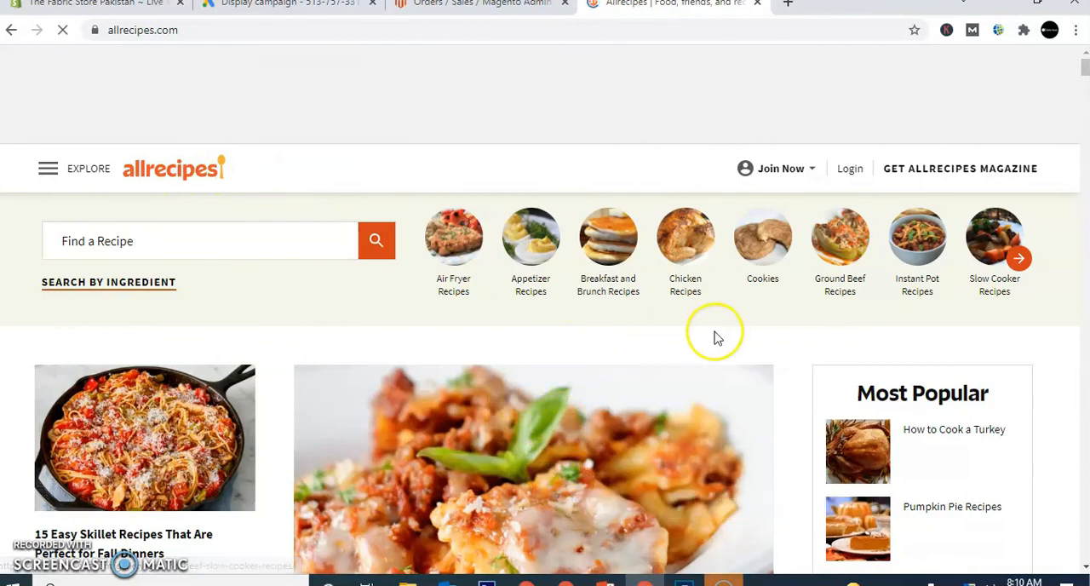
left_click(269, 10)
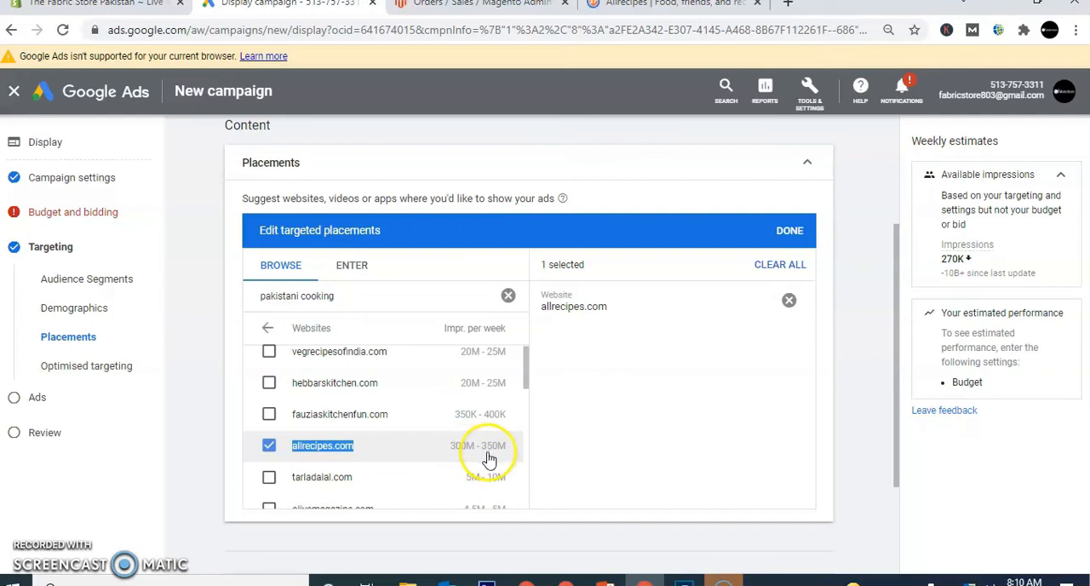
left_click(628, 5)
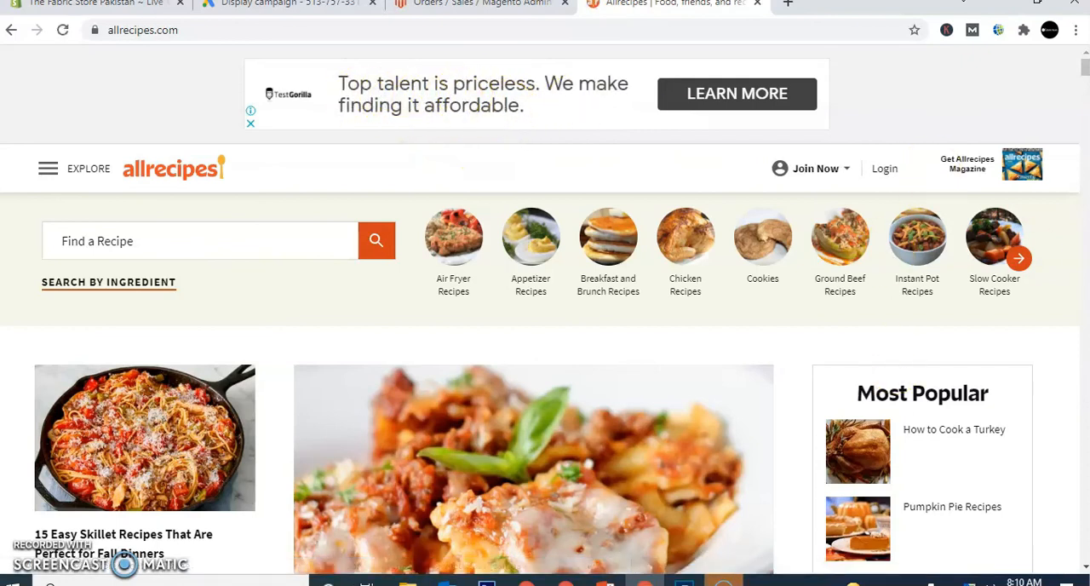
- Examine the ad spaces along the allrecipes.com home page, dismiss the quiz pop-up, and return to the Google Ads campaign
left_click_drag(1085, 61, 1085, 85)
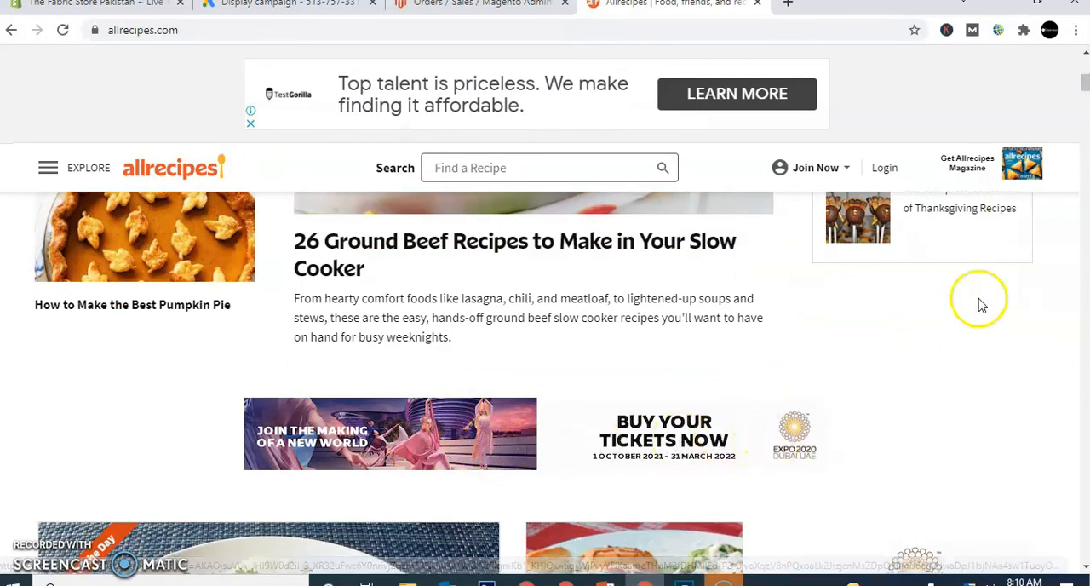
left_click_drag(1085, 85, 1085, 174)
scroll(1065, 190, "up", 1)
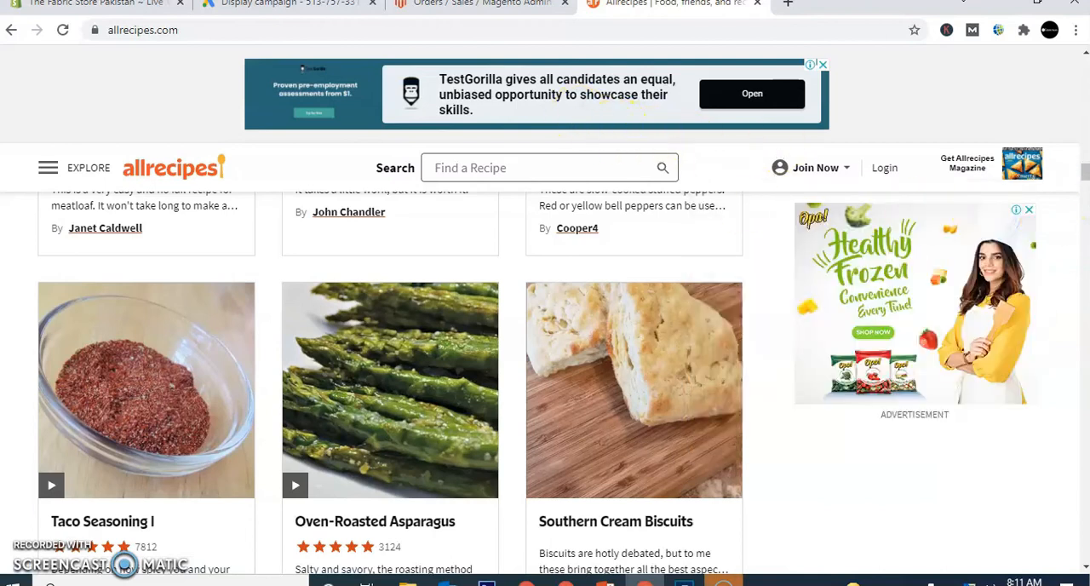
left_click_drag(1083, 174, 1085, 214)
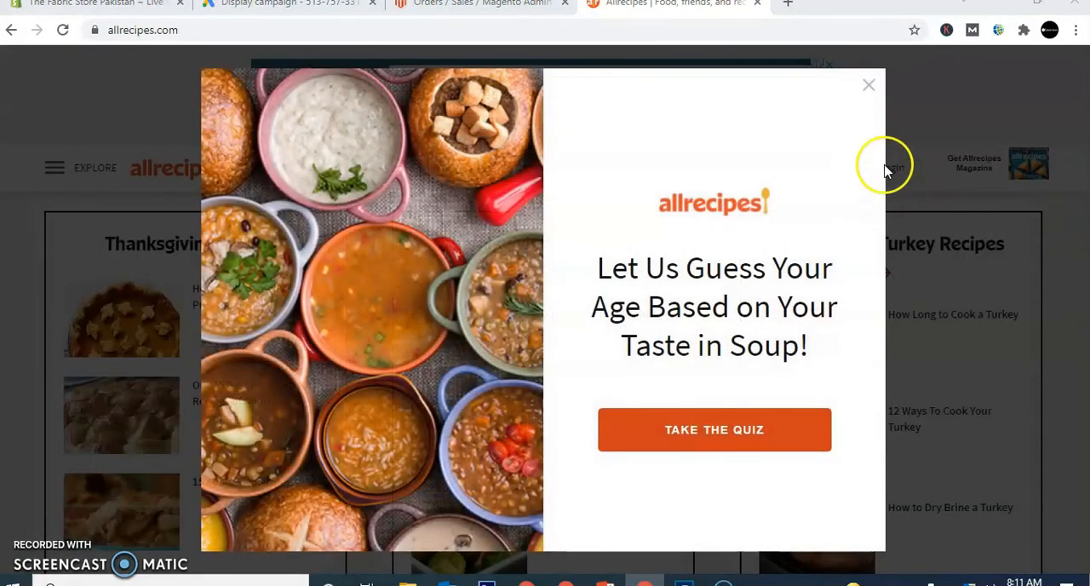
left_click(868, 85)
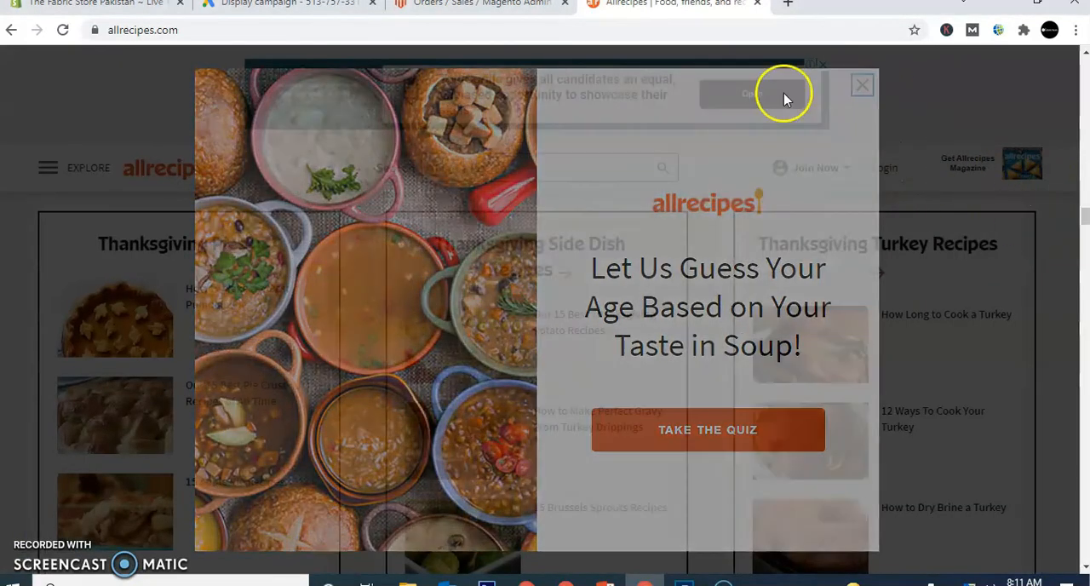
left_click(304, 12)
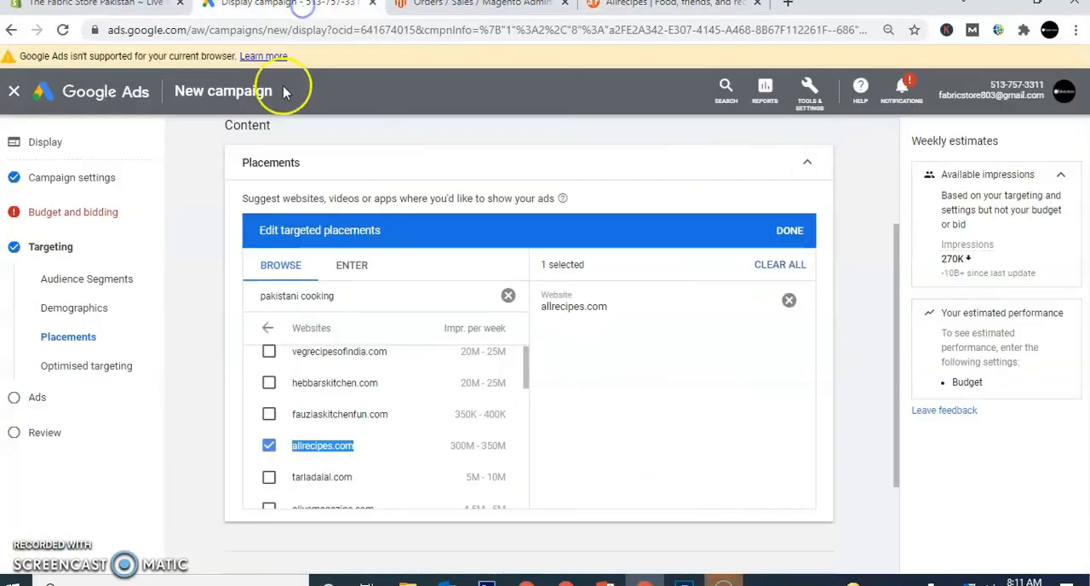
- Review the YouTube channel and YouTube video placements for pakistani cooking, and return to the placement types
left_click(268, 328)
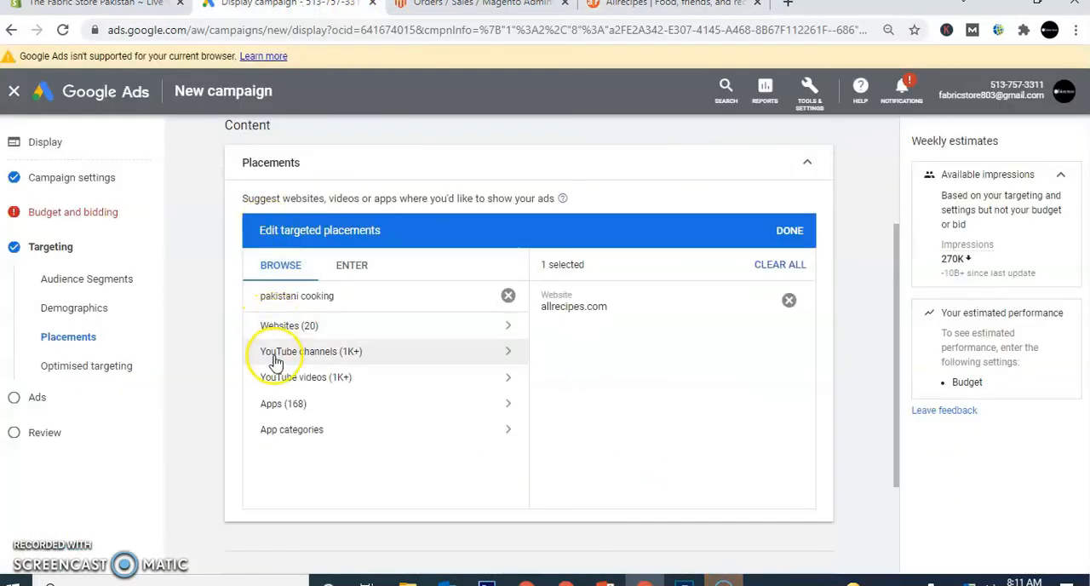
left_click(275, 354)
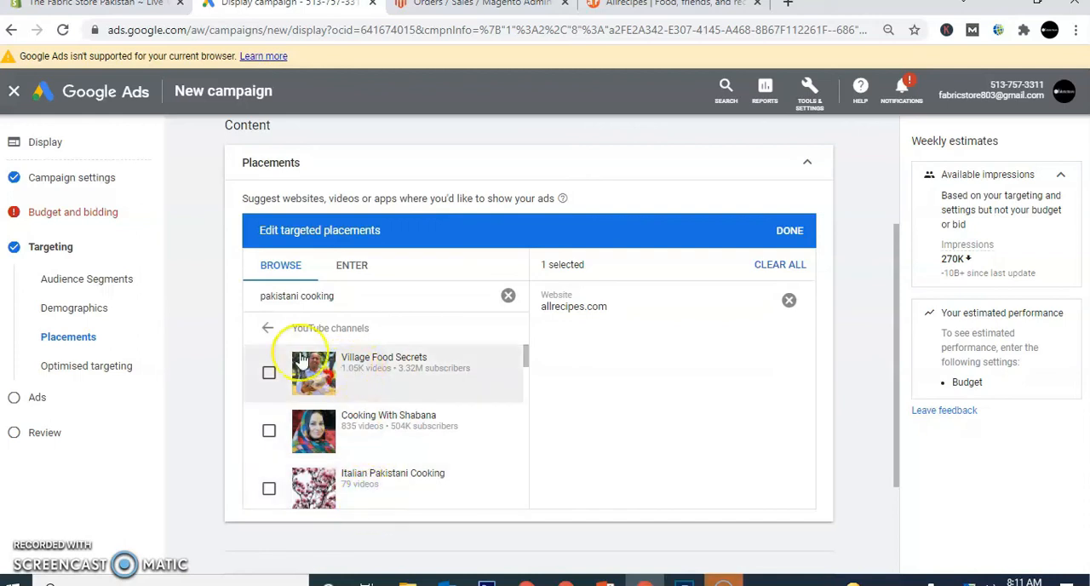
left_click(271, 330)
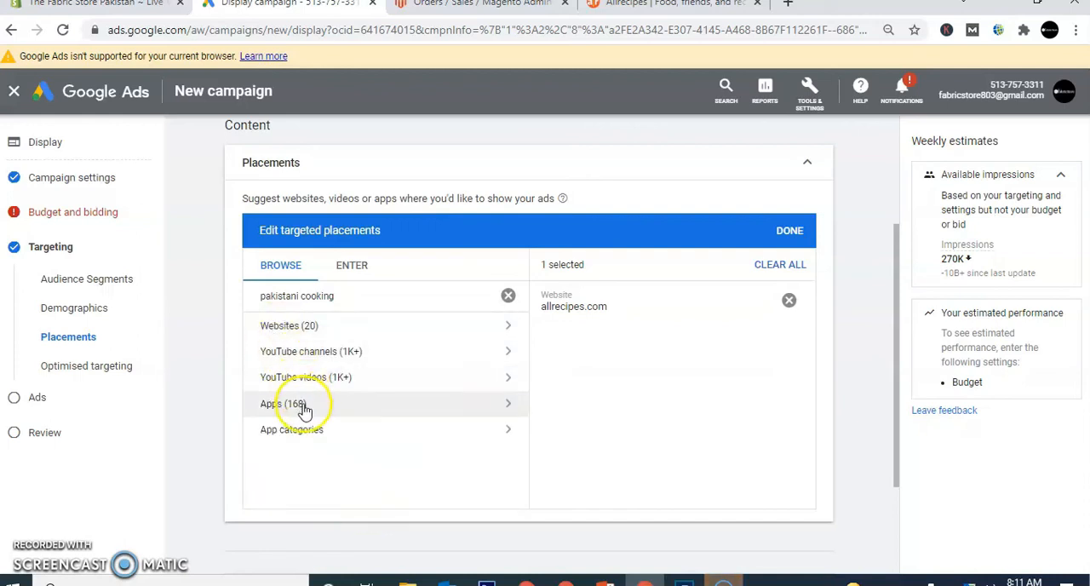
left_click(311, 389)
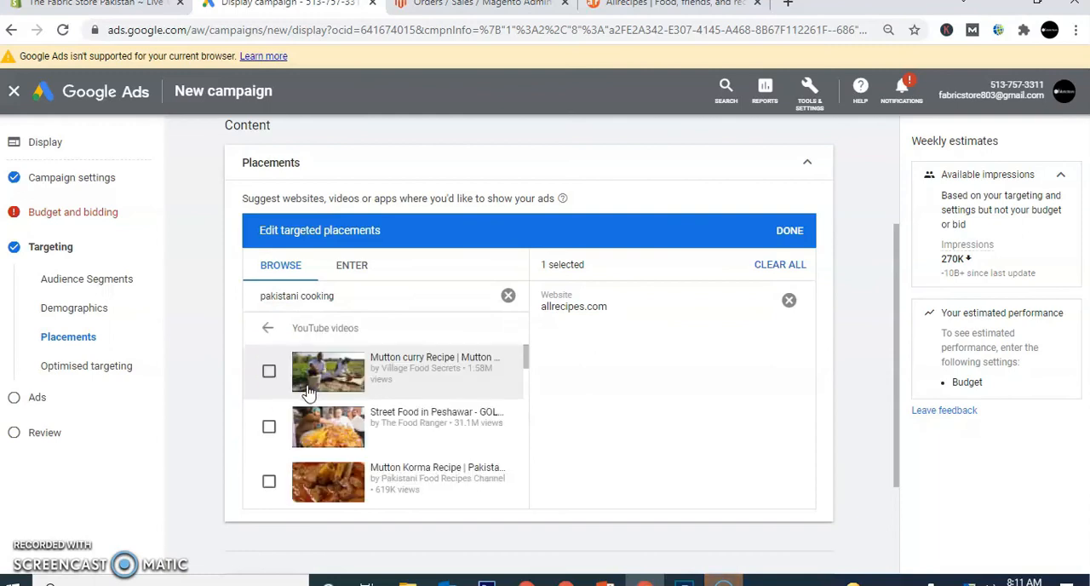
left_click(457, 388)
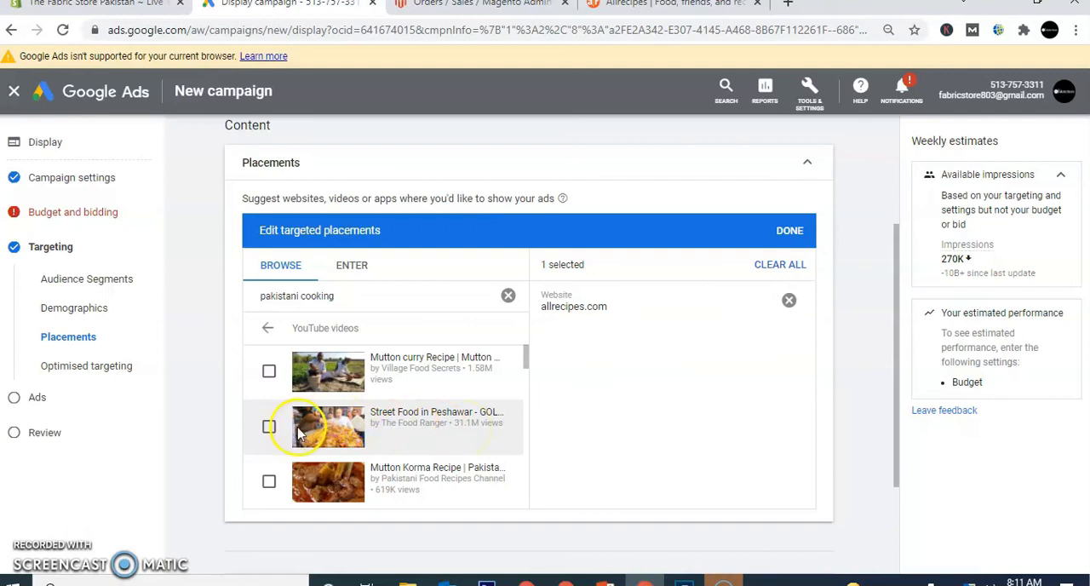
left_click(270, 332)
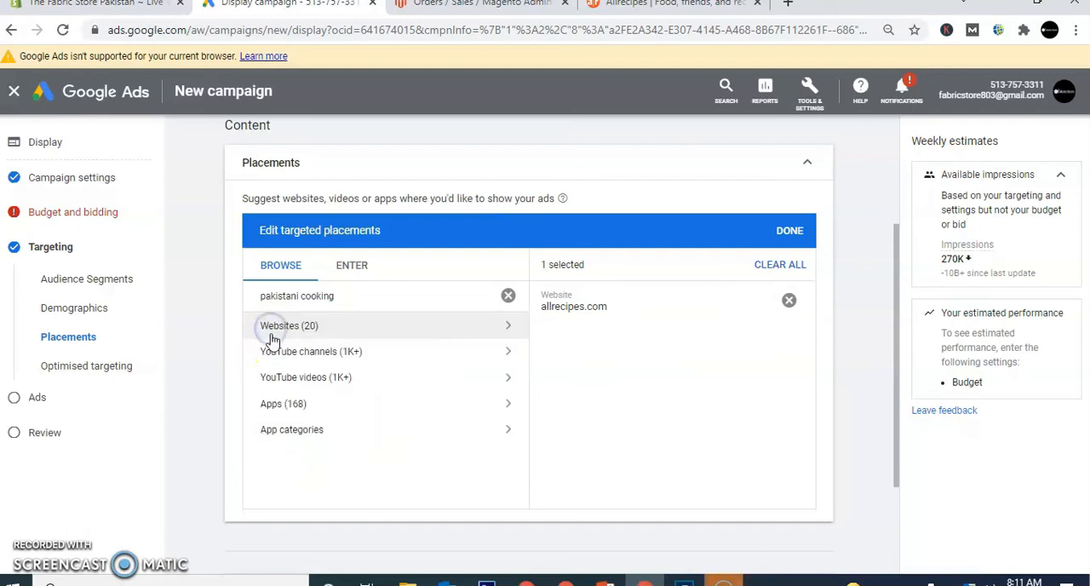
- Review the app placements for pakistani cooking and clear the placement search
left_click(293, 412)
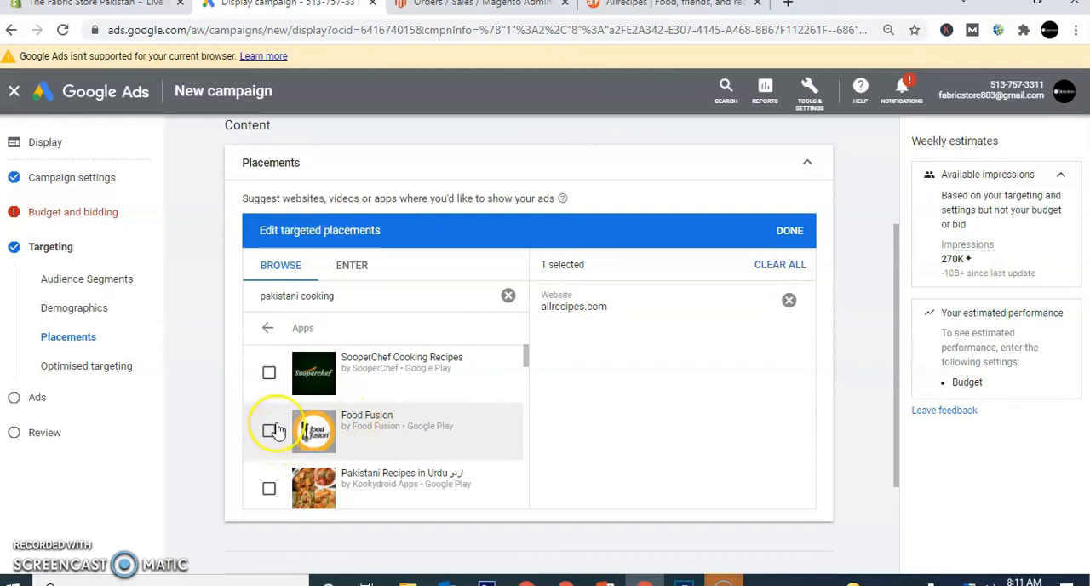
left_click(264, 332)
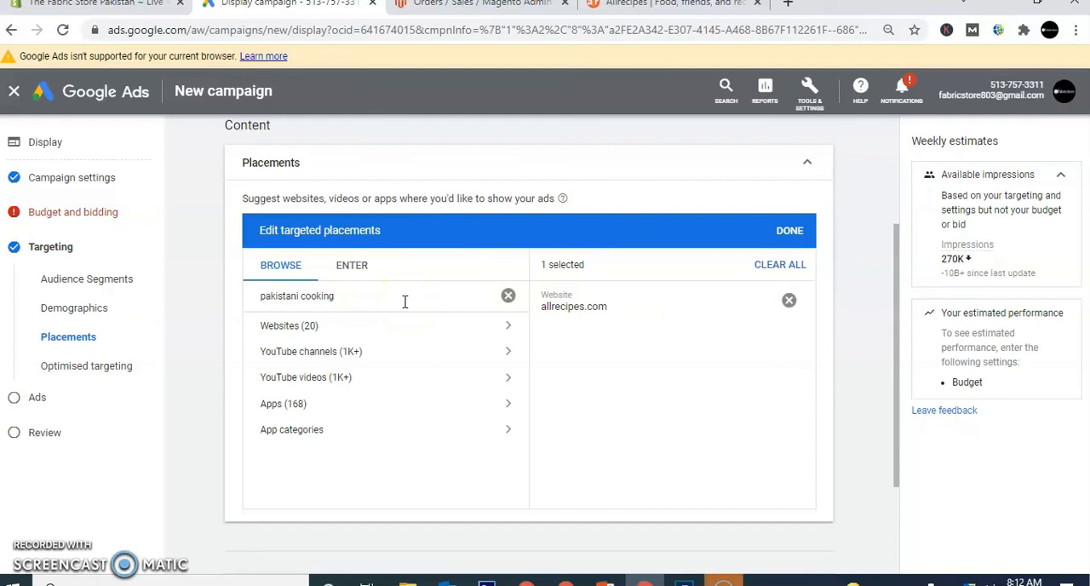
left_click(509, 297)
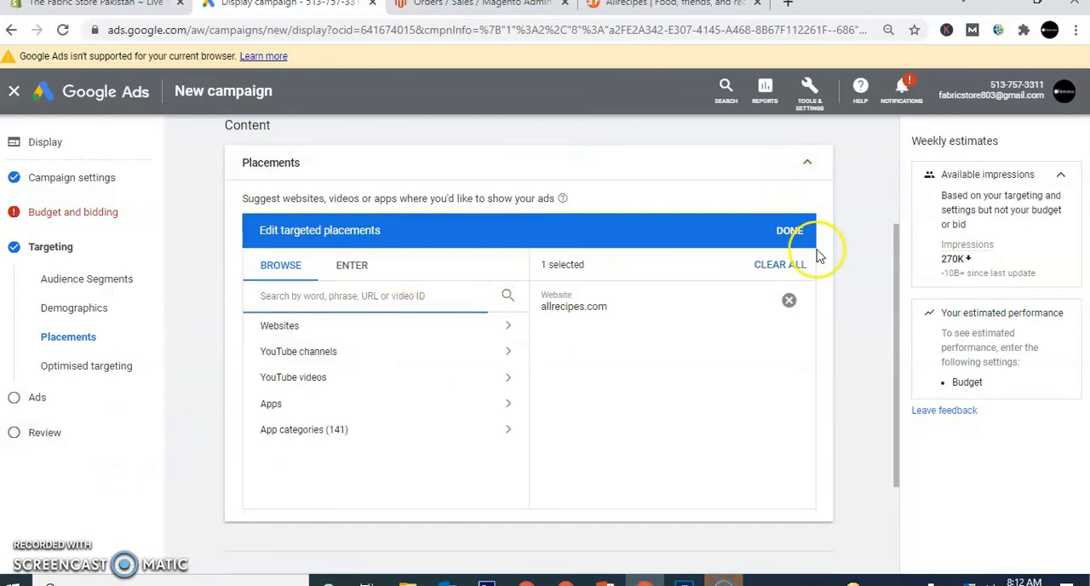
- Collapse the placement settings and add keyword targeting to the campaign with the keyword "ladies dress"
left_click(804, 168)
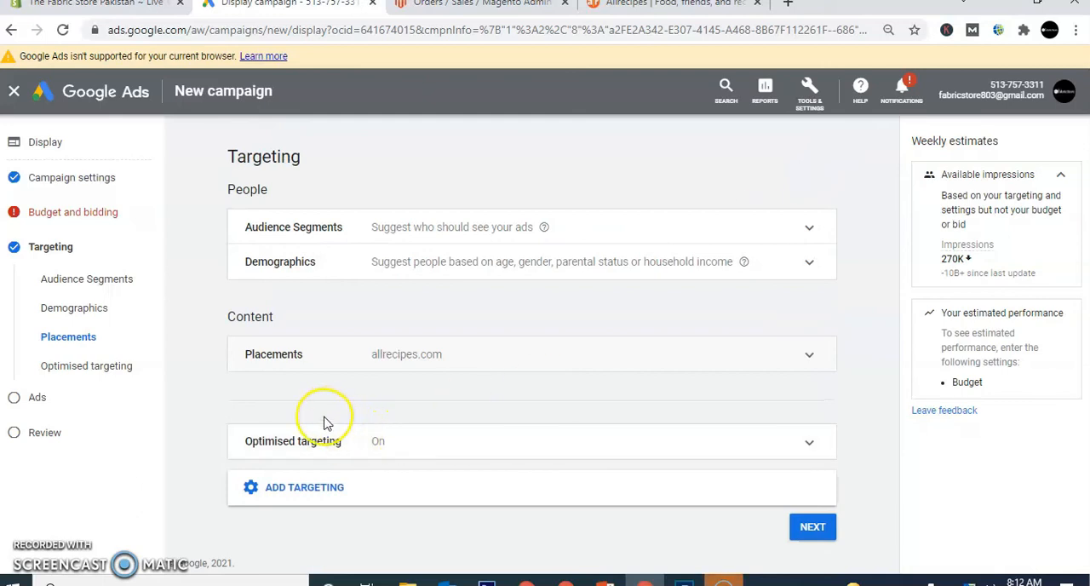
left_click(347, 489)
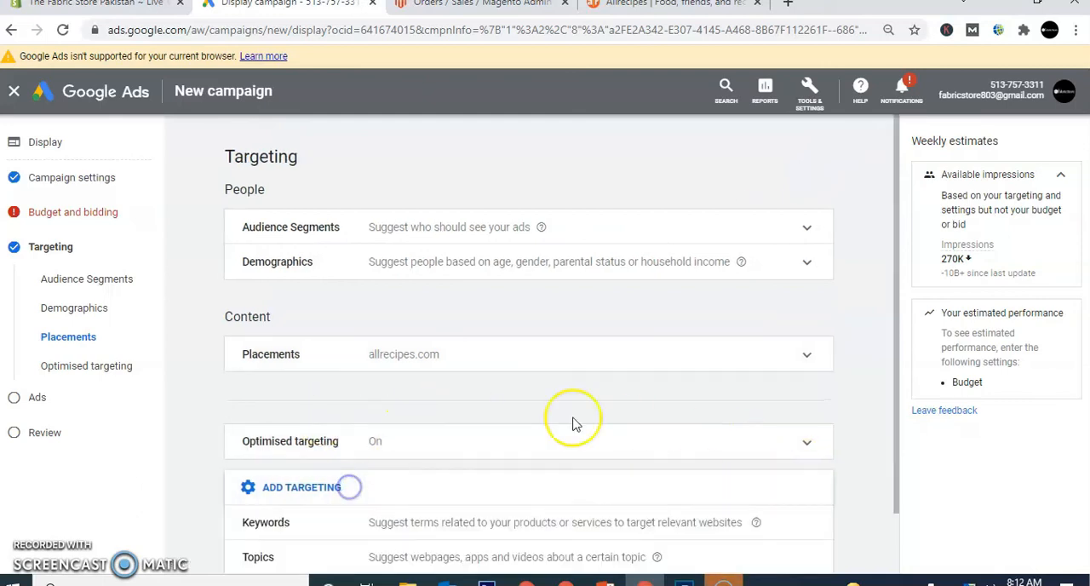
left_click_drag(896, 328, 900, 438)
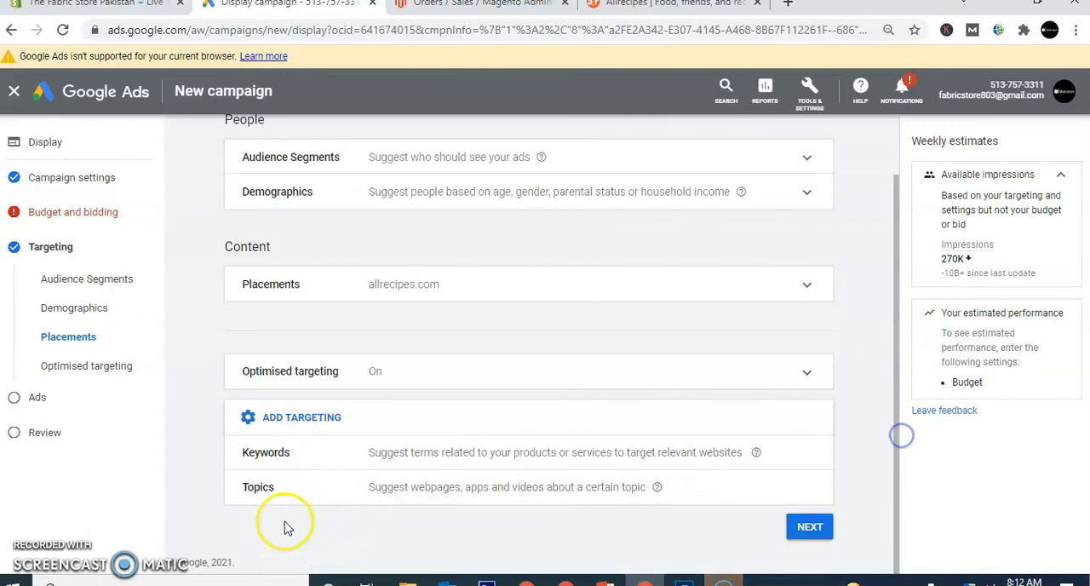
left_click(302, 458)
left_click_drag(897, 274, 879, 392)
left_click(402, 232)
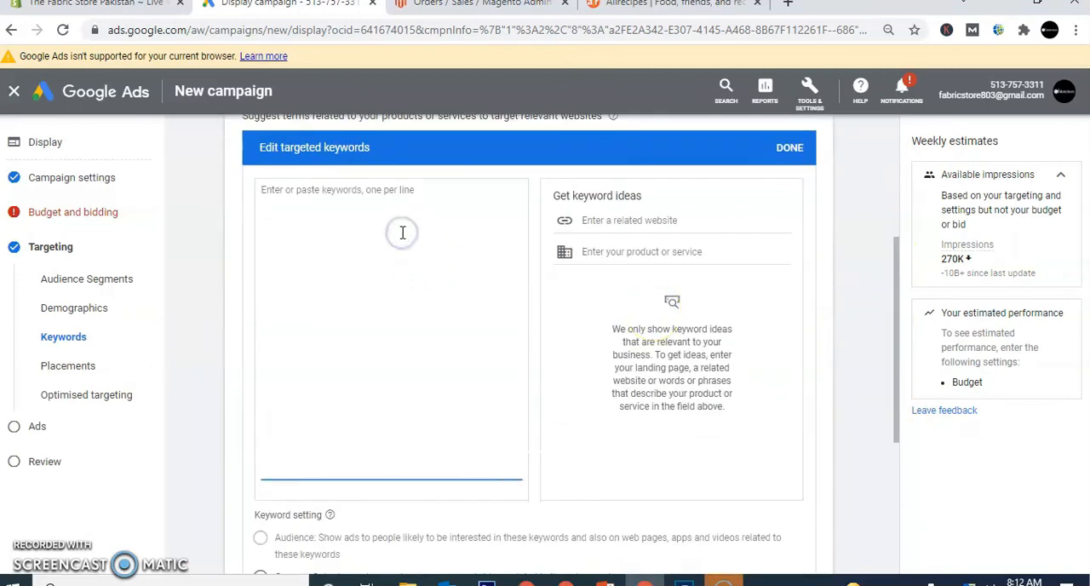
type("ladies ")
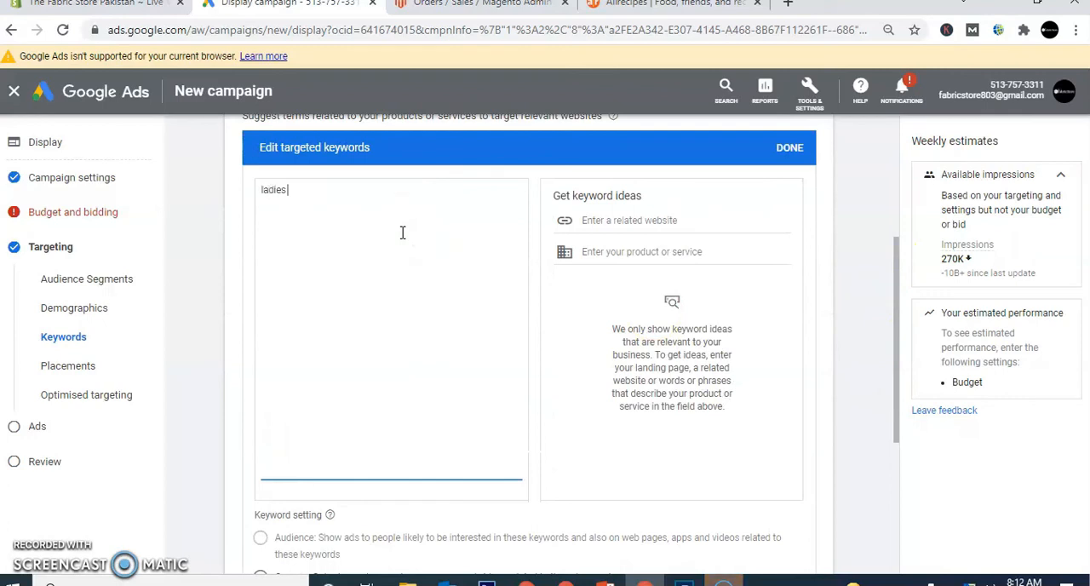
type("dress")
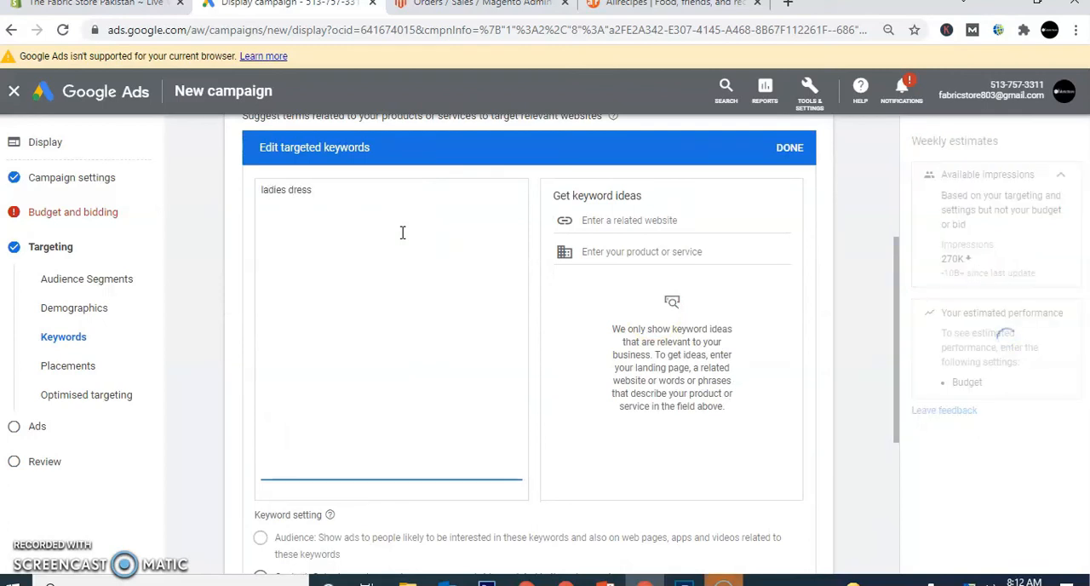
- Request keyword ideas for the product "ladies dress" and finish editing the targeted keywords
left_click(622, 251)
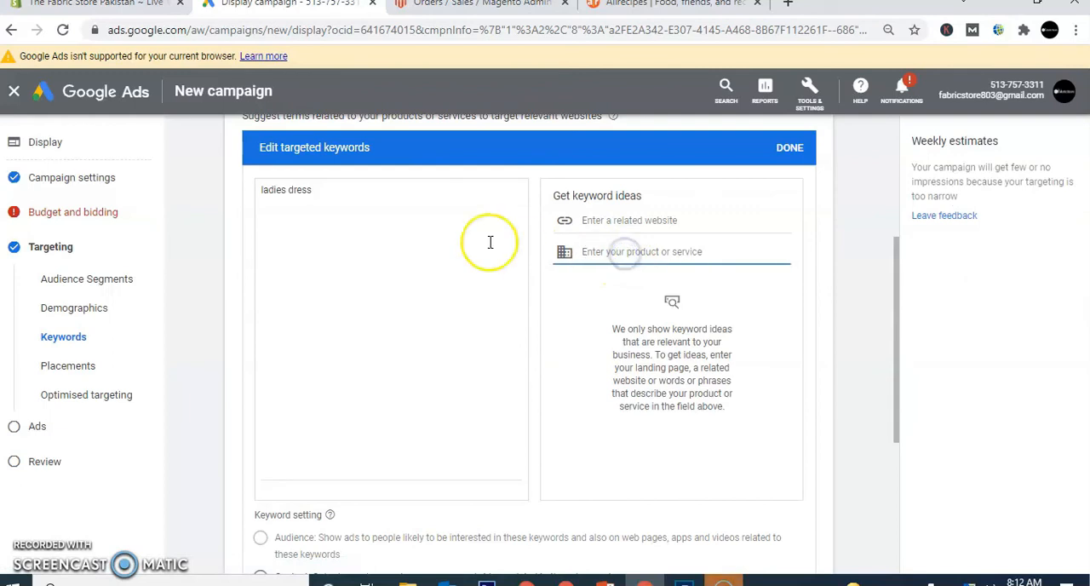
left_click(638, 248)
type("la")
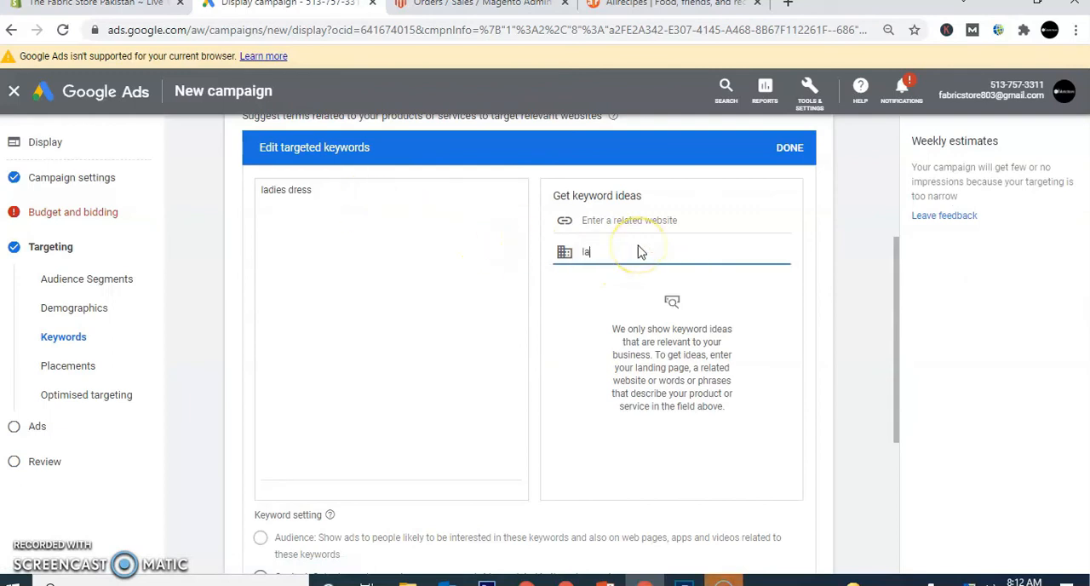
type("dies dress")
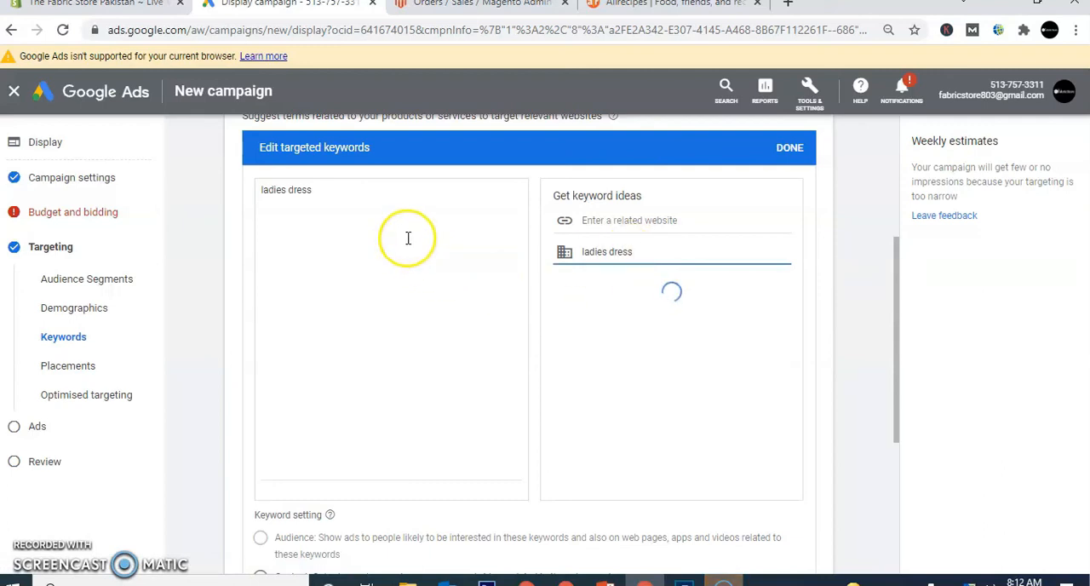
left_click(360, 208)
left_click(295, 194)
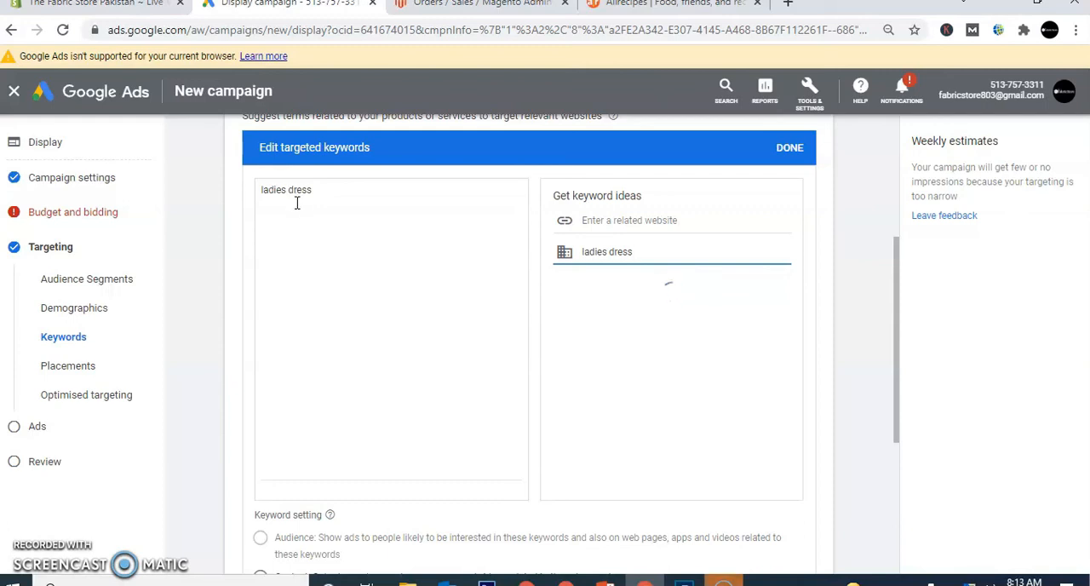
left_click(335, 195)
left_click(788, 149)
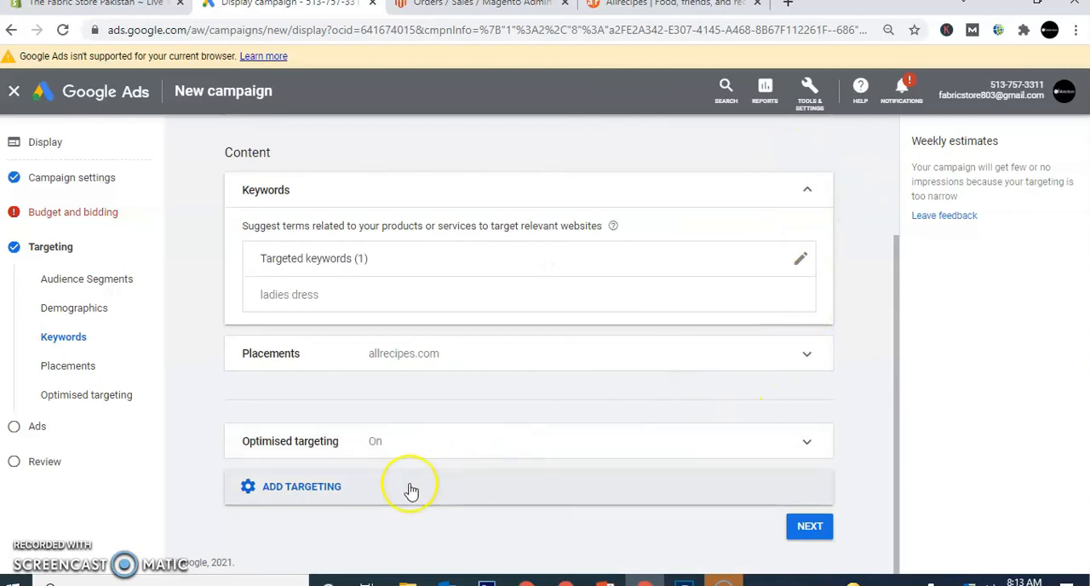
- Add Topics as a further content targeting type for the campaign
left_click(316, 497)
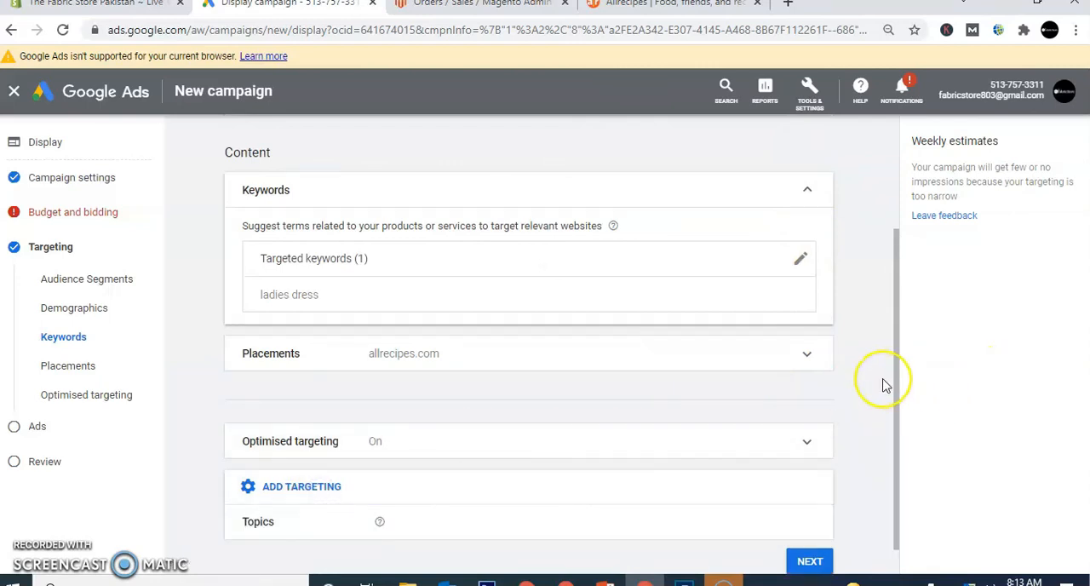
left_click_drag(896, 377, 898, 433)
left_click(300, 480)
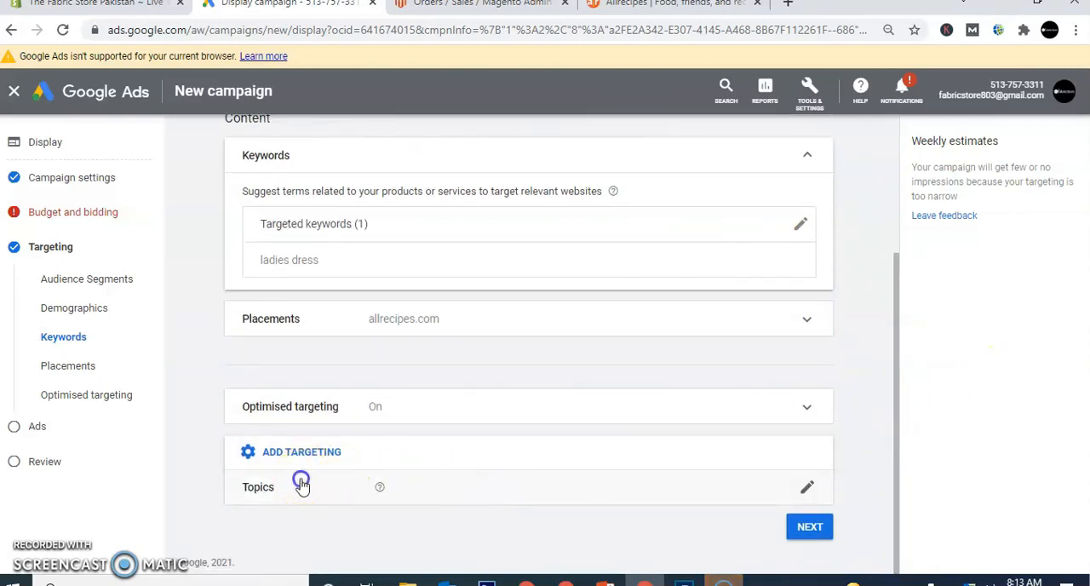
left_click(899, 309)
left_click_drag(895, 395, 896, 400)
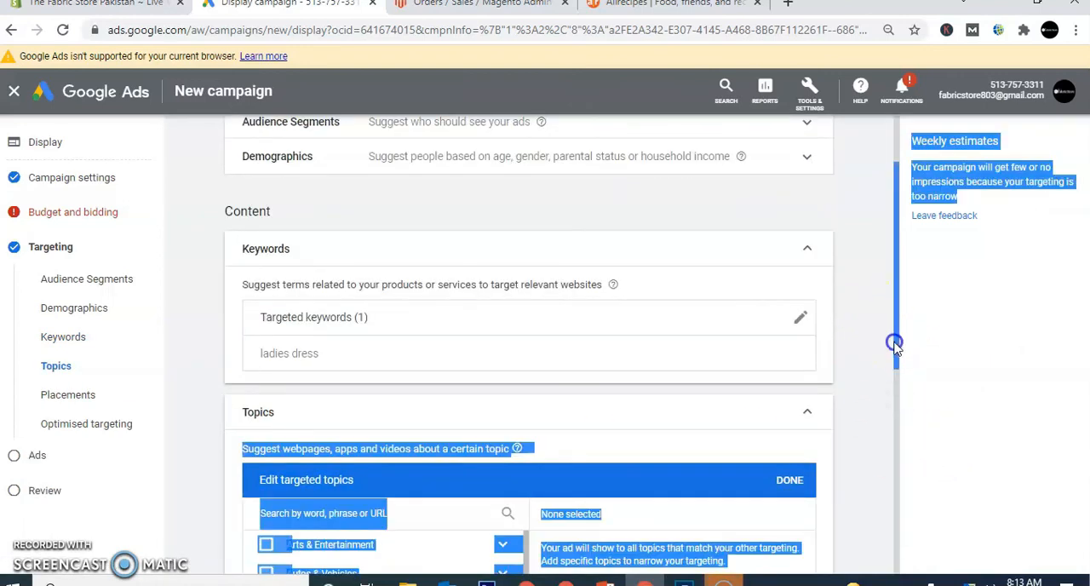
left_click_drag(896, 344, 903, 423)
left_click(846, 337)
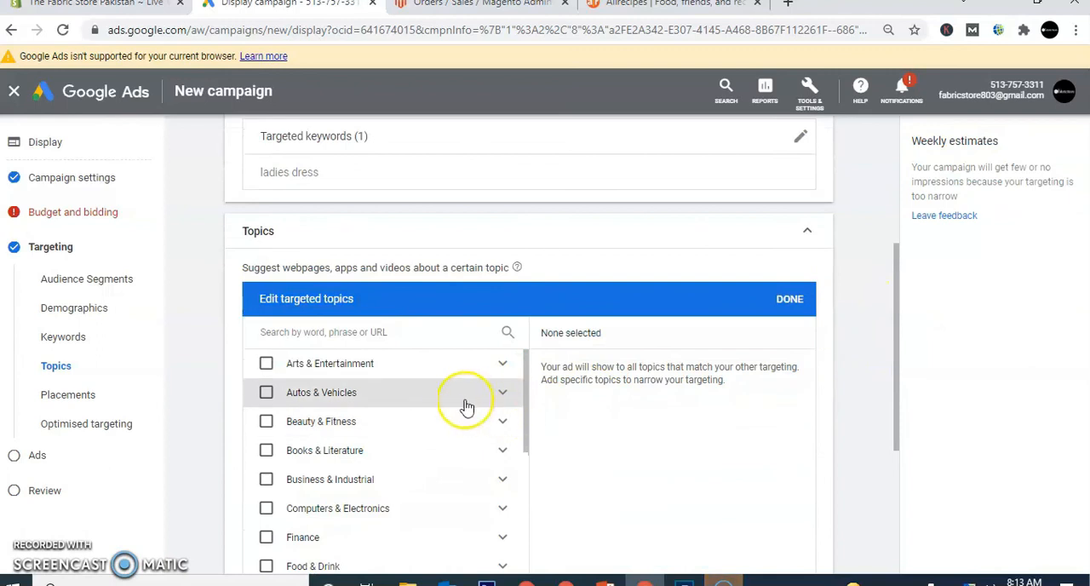
- Select the Manicures & Pedicures and Massage Therapy topics under Beauty & Fitness > Beauty Services & Spas
left_click(510, 423)
left_click_drag(522, 415, 530, 441)
left_click(720, 456)
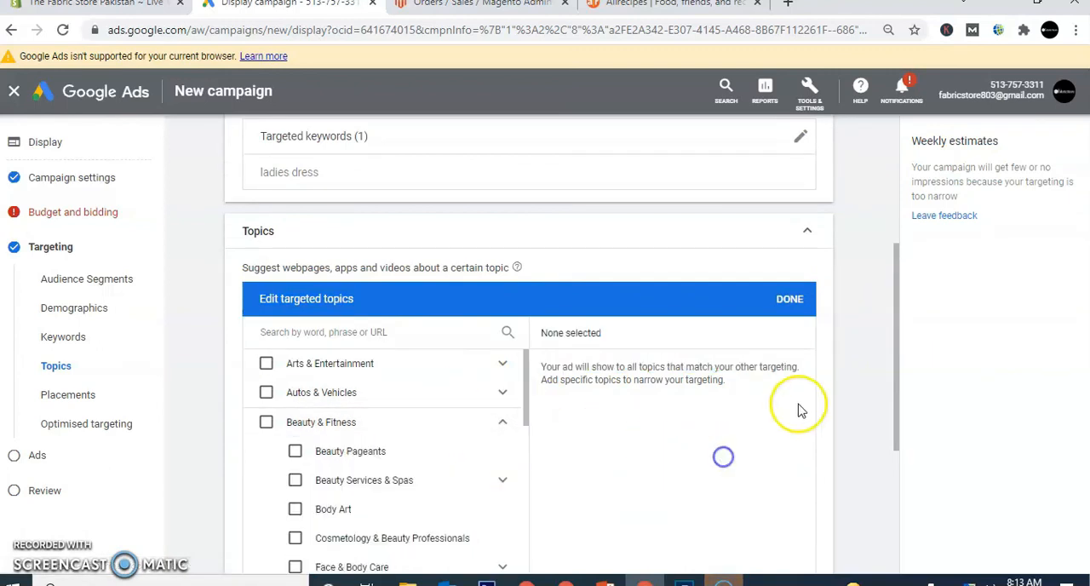
left_click(897, 380)
left_click_drag(898, 381, 895, 433)
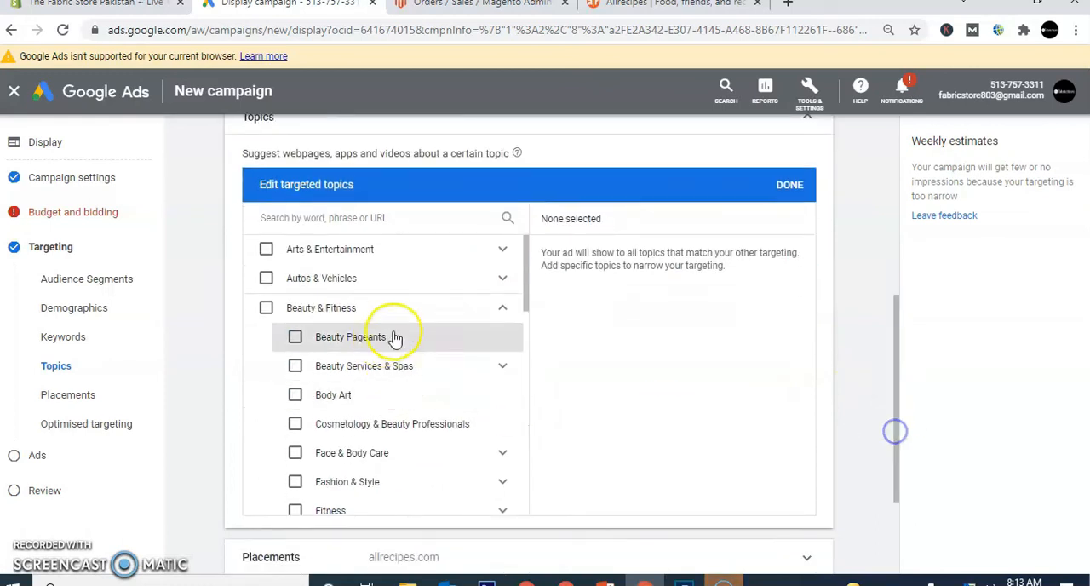
left_click(526, 300)
left_click_drag(526, 299, 525, 323)
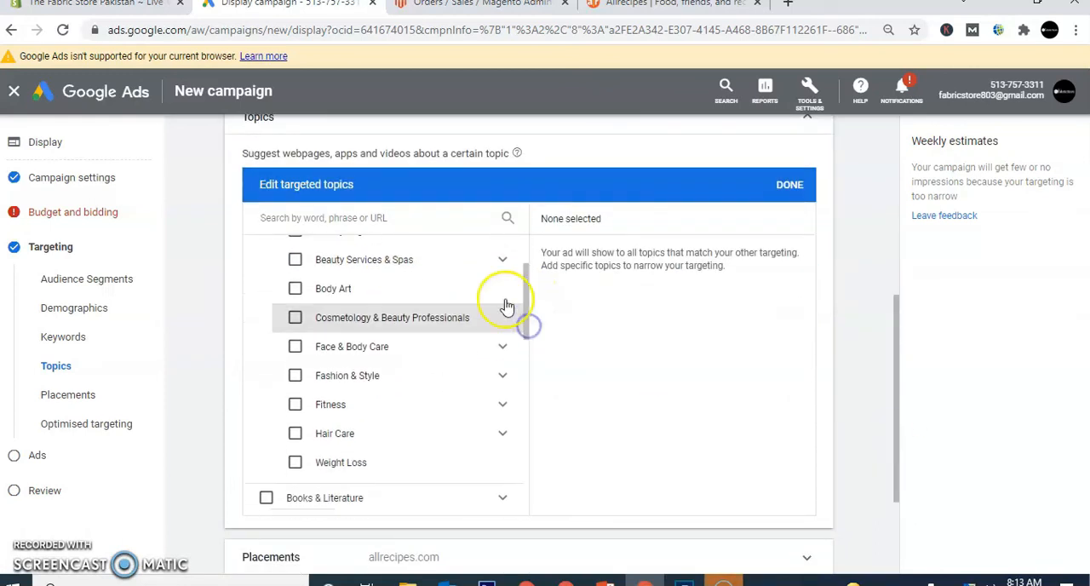
left_click(502, 263)
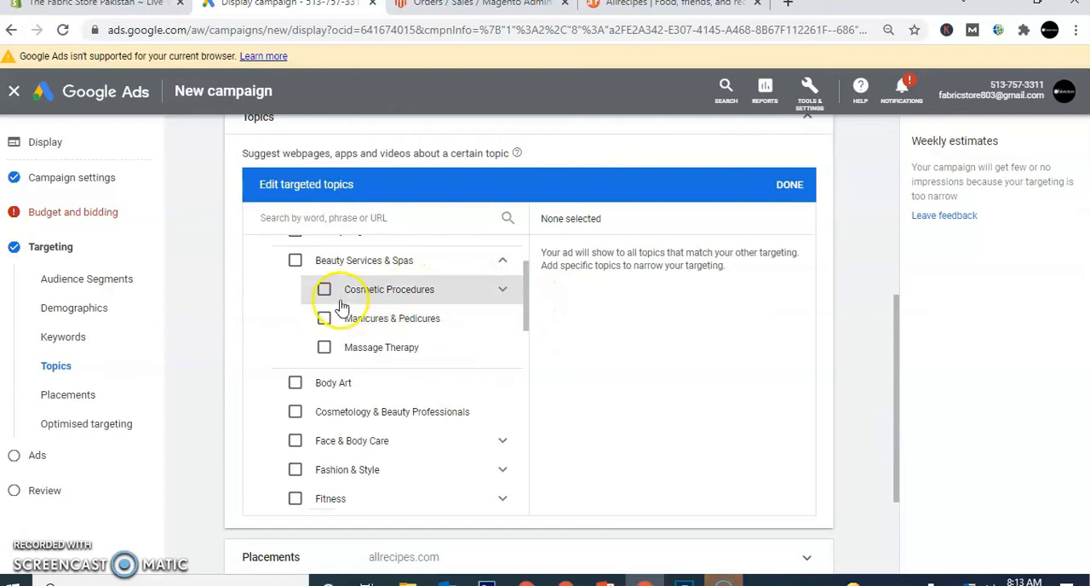
left_click(324, 321)
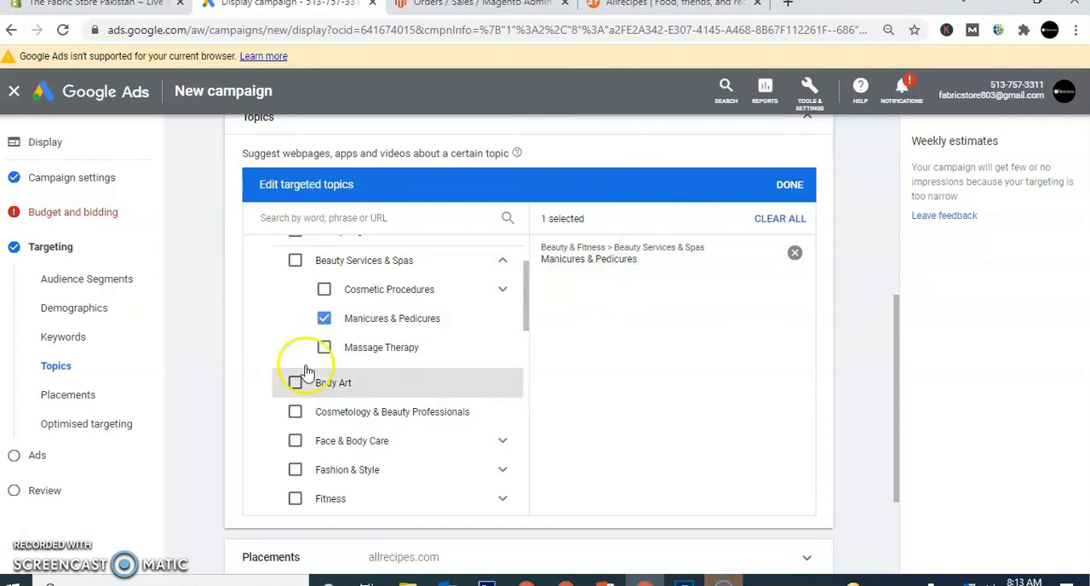
left_click(324, 346)
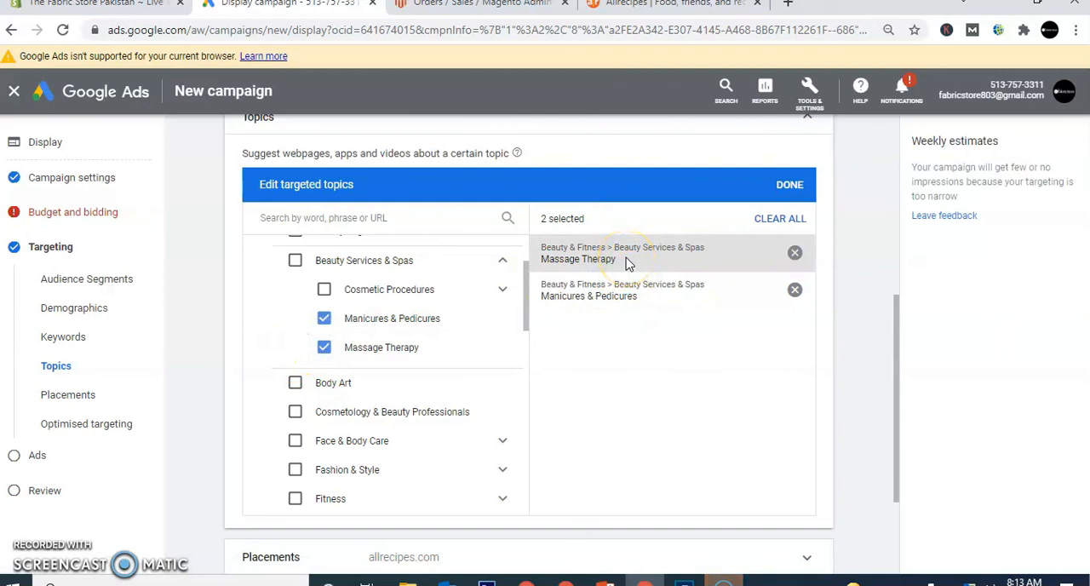
- Select the Fashion Modelling, High-Intensity Interval Training and Weight Loss topics within Beauty & Fitness
left_click(501, 470)
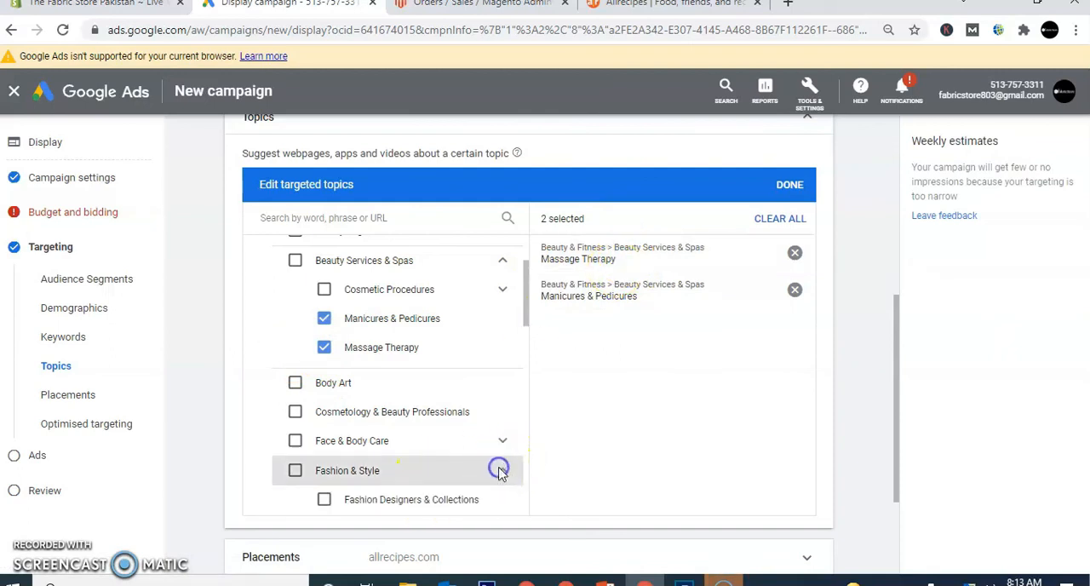
left_click_drag(519, 309, 527, 350)
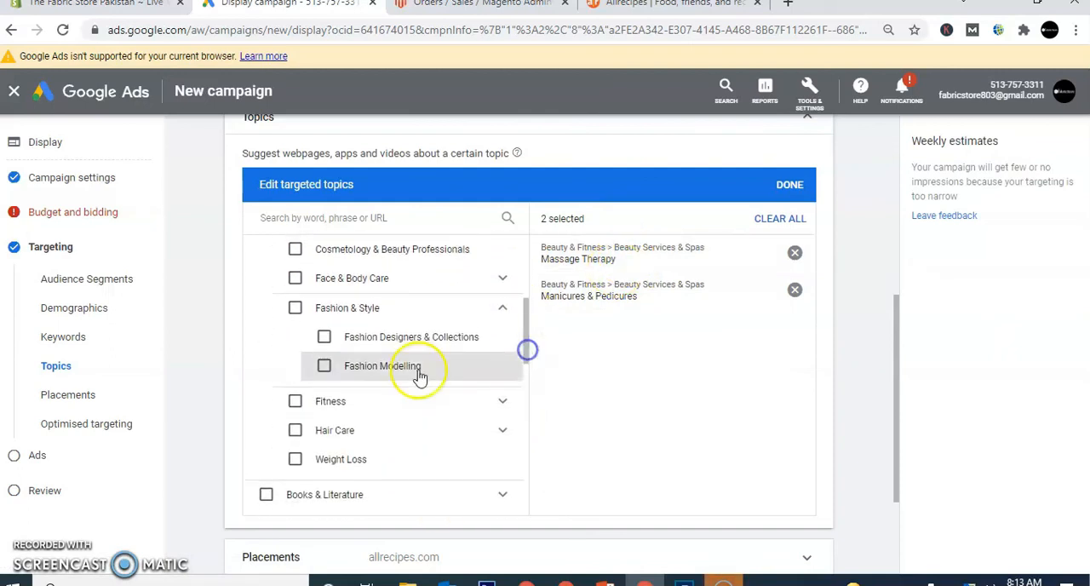
left_click(323, 366)
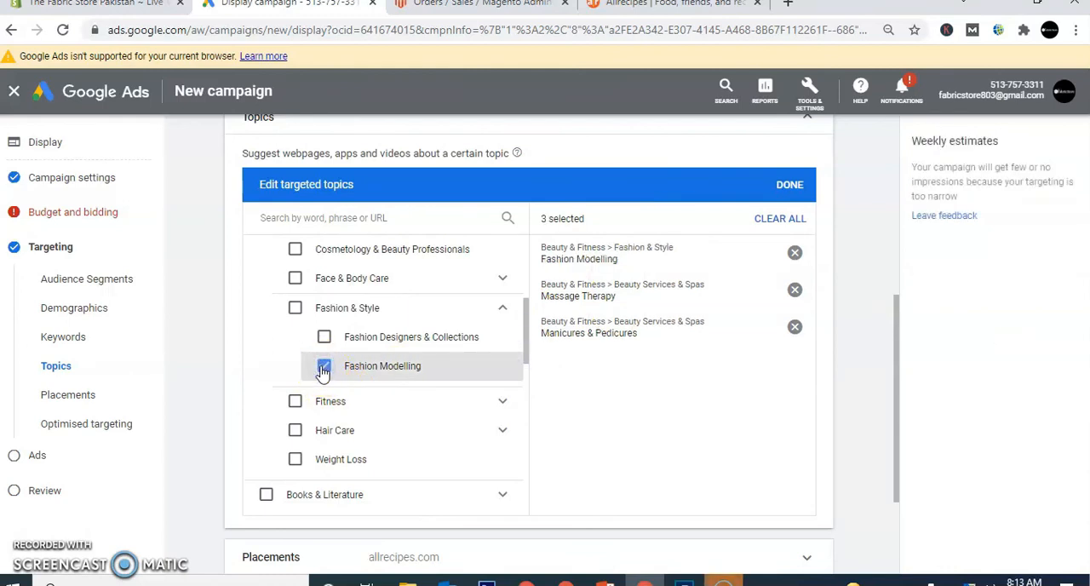
left_click(502, 404)
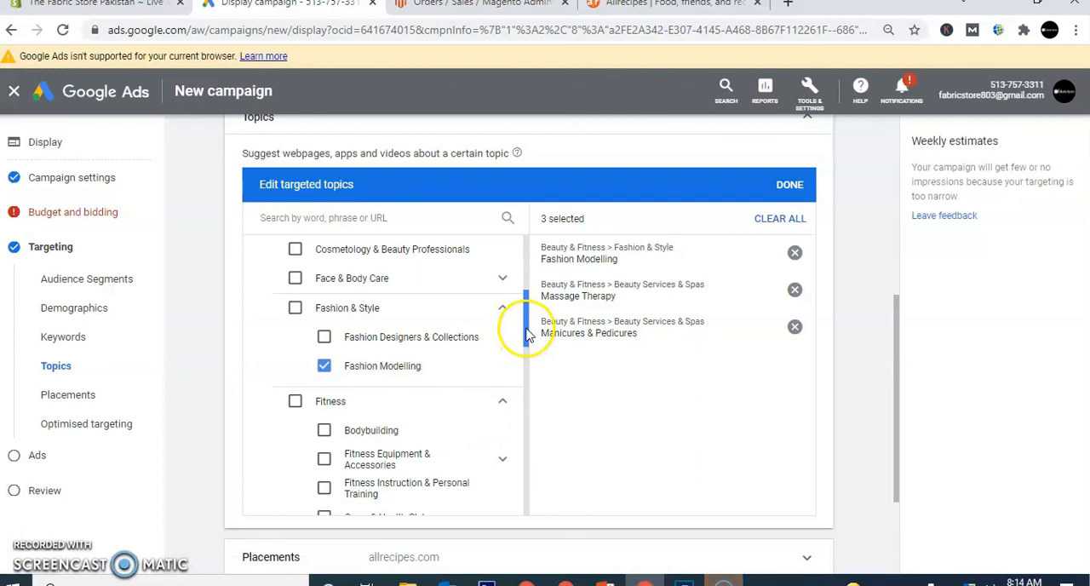
left_click_drag(526, 330, 530, 369)
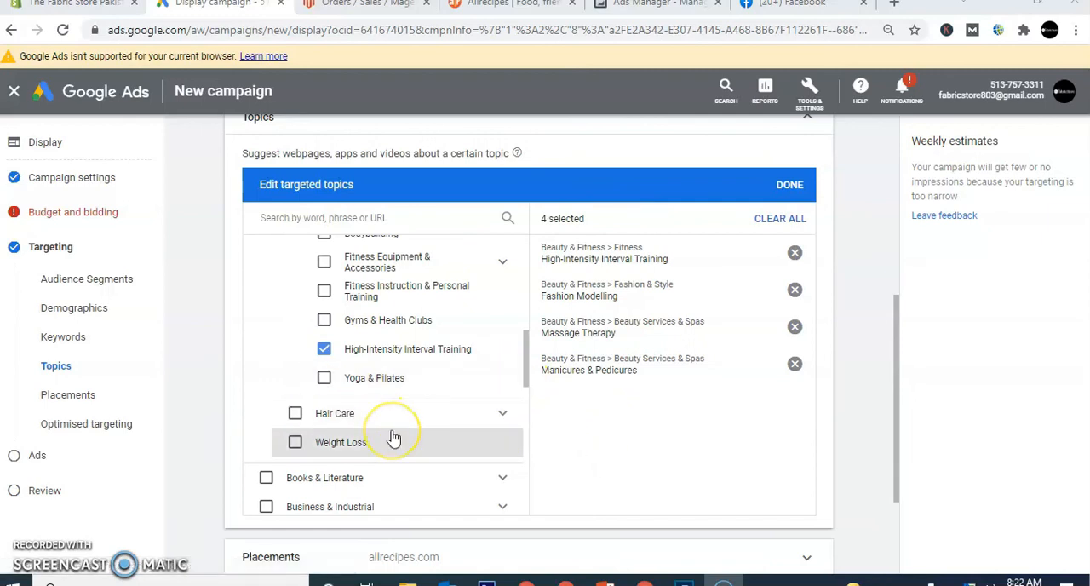
left_click(295, 443)
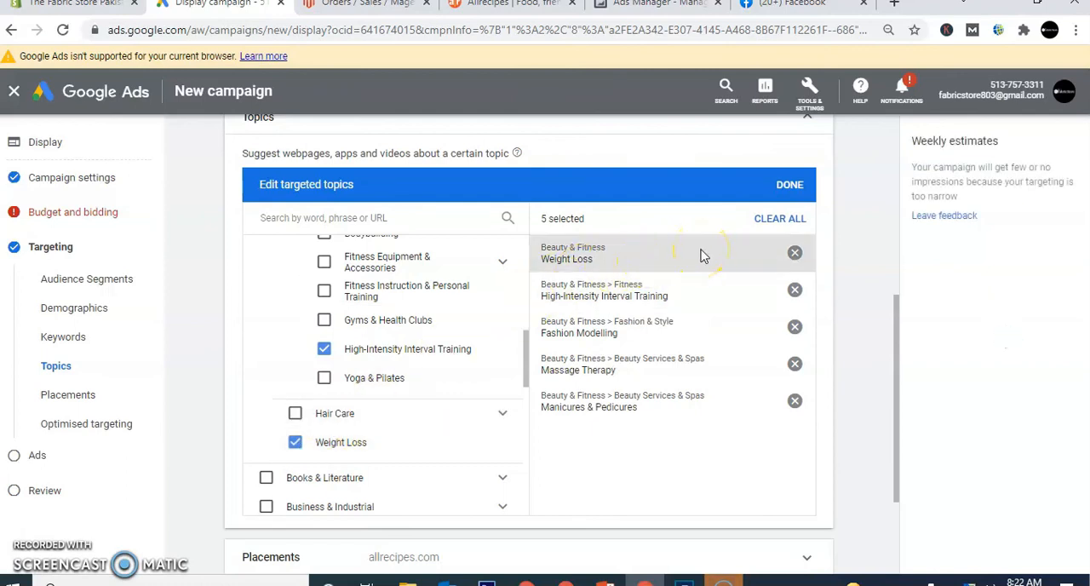
- Collapse the Beauty & Fitness category and clear all selected topics
left_click_drag(525, 362, 529, 273)
left_click(509, 308)
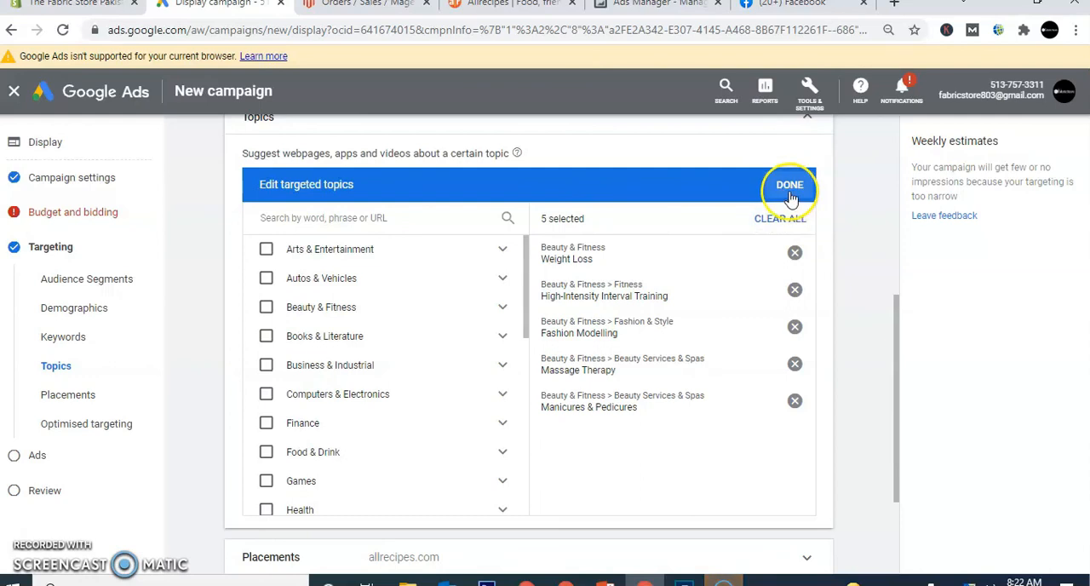
left_click(779, 218)
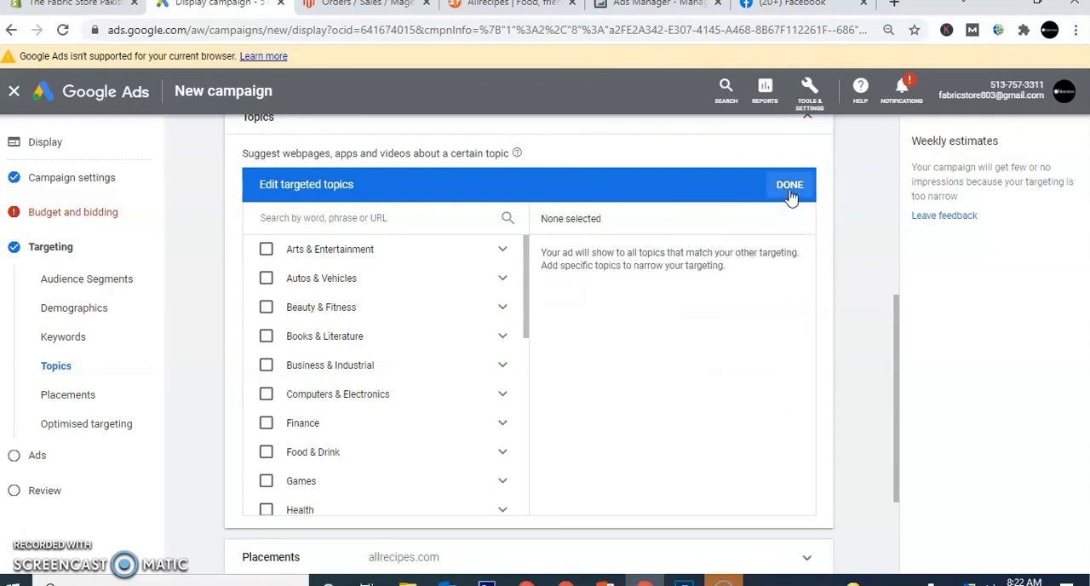
- Collapse the Topics and Keywords sections of the content targeting
left_click_drag(898, 331, 898, 299)
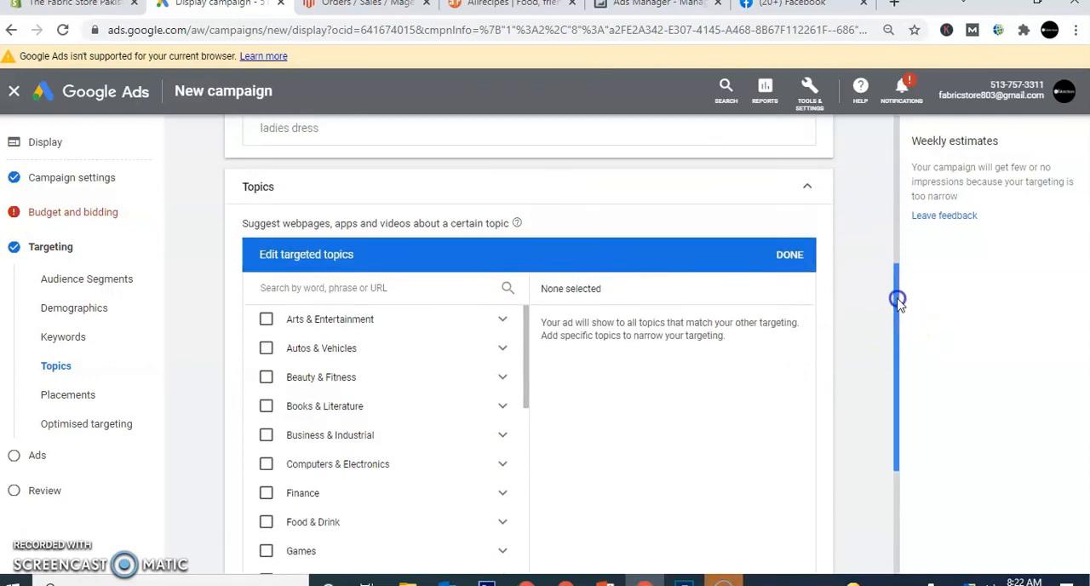
left_click(804, 193)
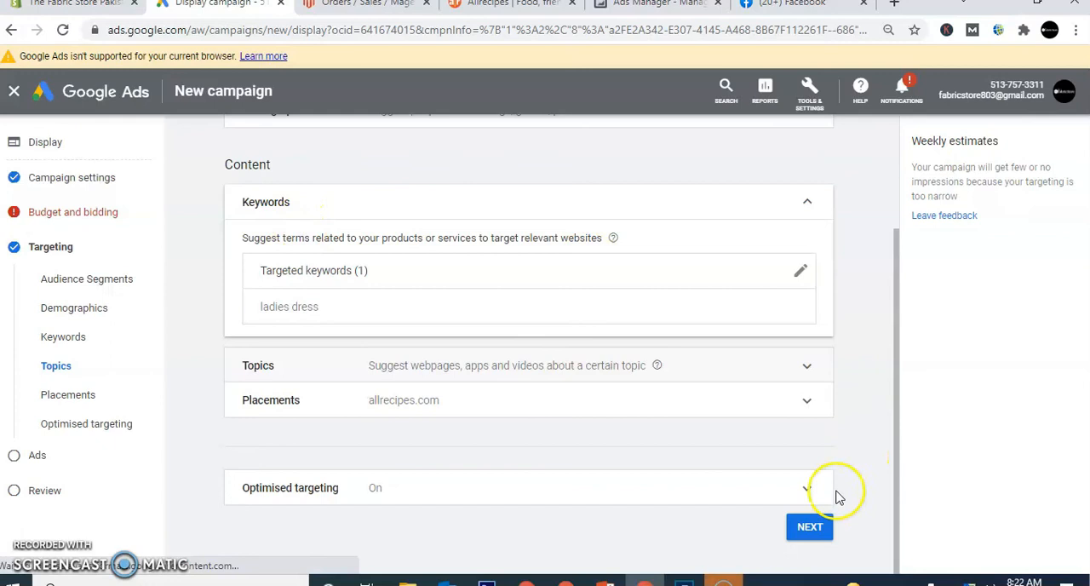
left_click(815, 206)
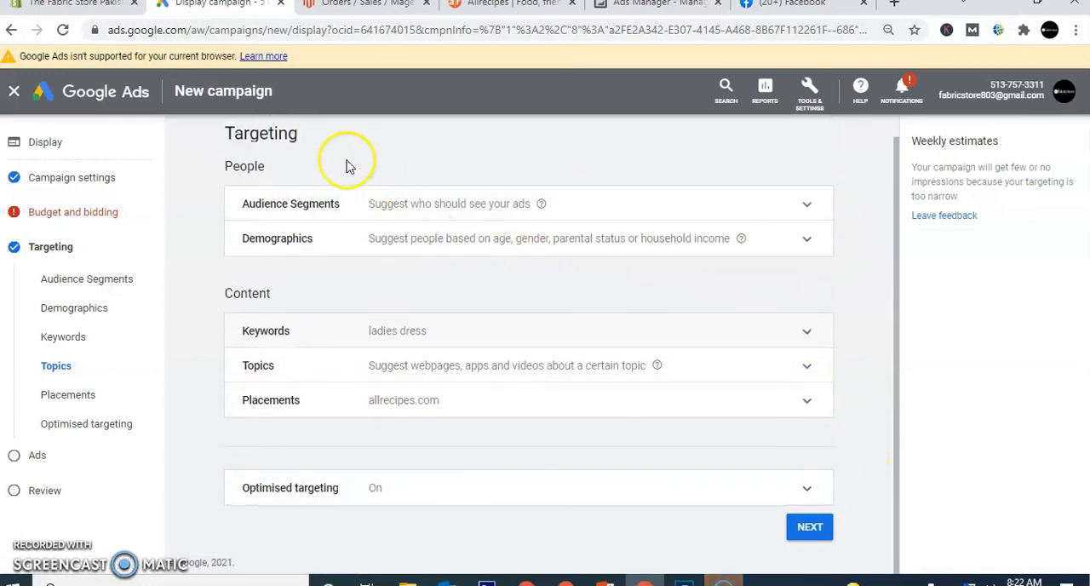